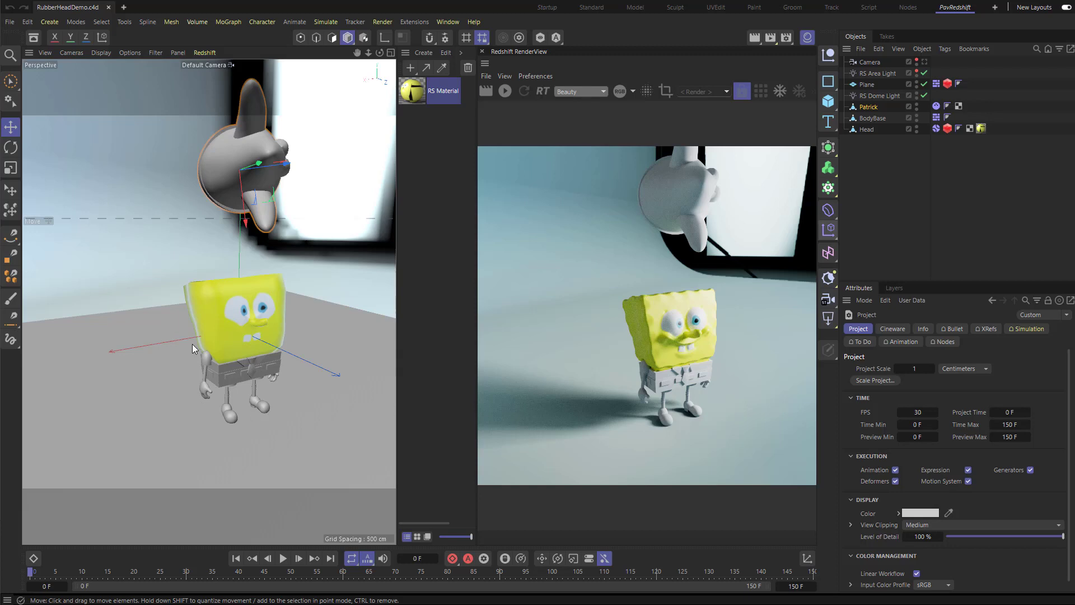
Step: Play the animation, stop at frame 31, and frame SpongeBob's head in the viewport
{"action": "scroll", "coordinate": [192, 344], "scroll_direction": "up", "scroll_amount": 4}
{"action": "left_click", "coordinate": [235, 319]}
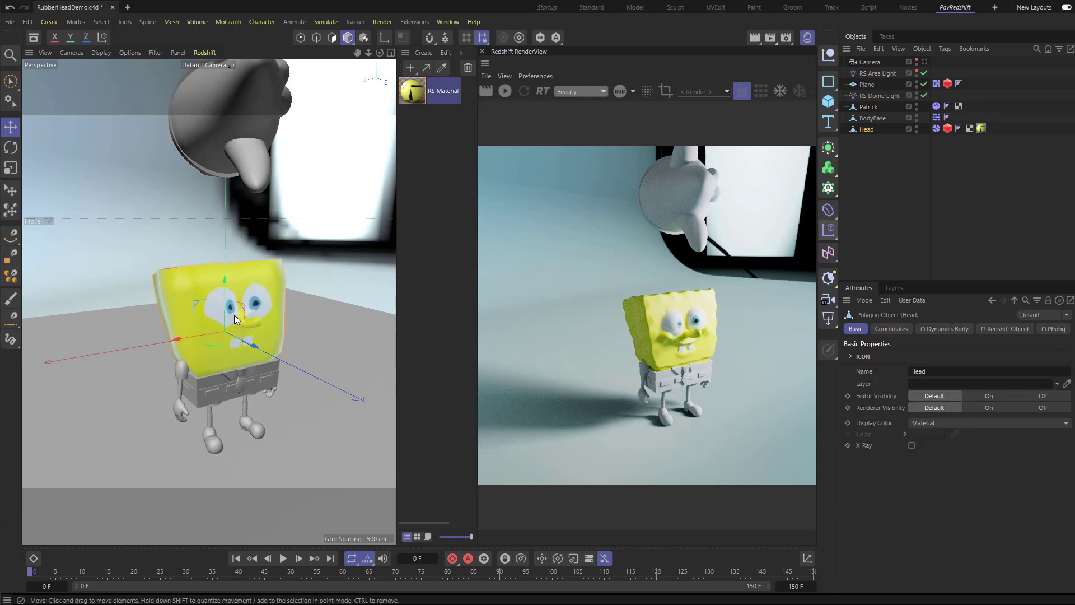
{"action": "left_click", "coordinate": [283, 558]}
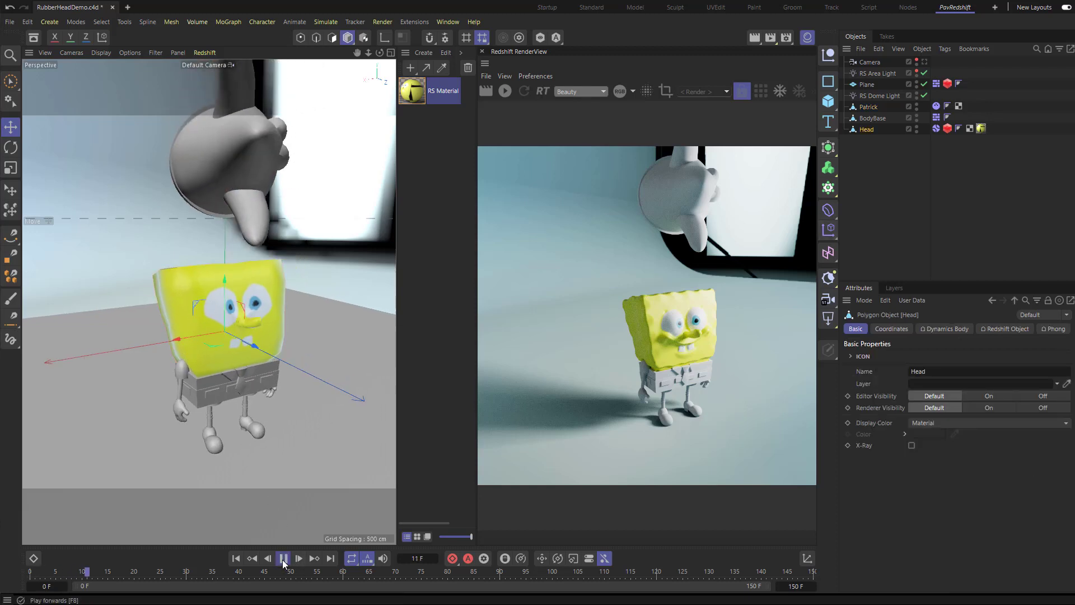
{"action": "left_click", "coordinate": [283, 559]}
{"action": "left_click_drag", "start_coordinate": [275, 465], "coordinate": [212, 378], "text": "alt"}
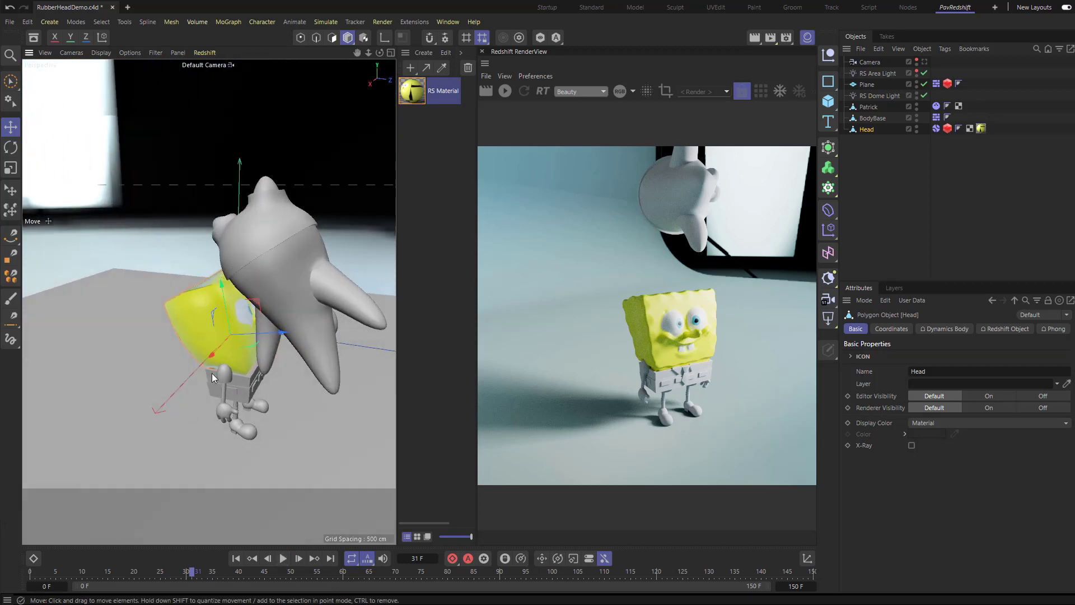
{"action": "scroll", "coordinate": [212, 378], "scroll_direction": "up", "scroll_amount": 5}
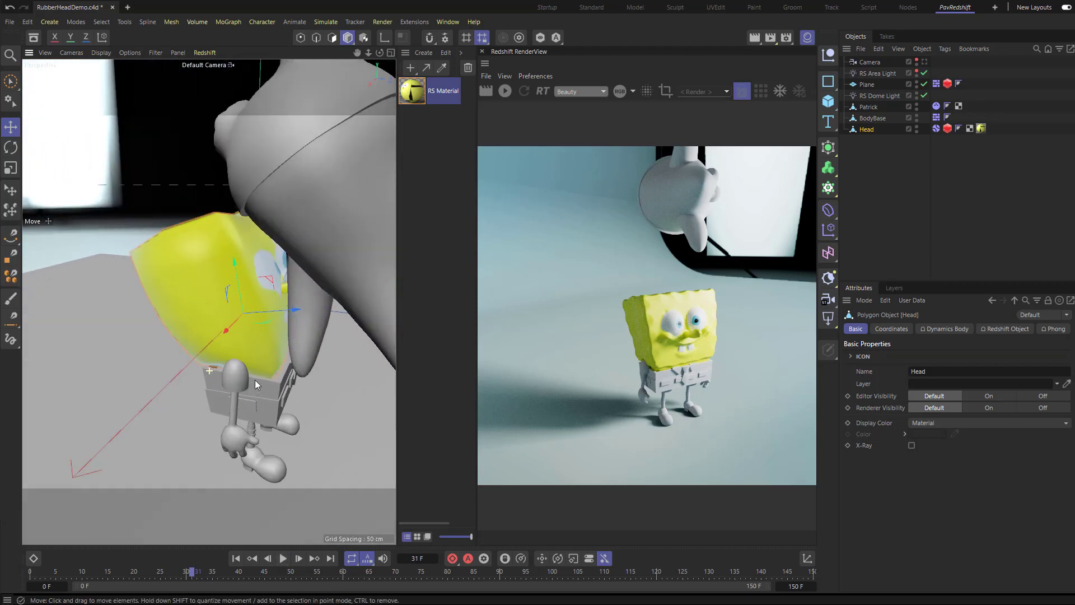
Step: Run the interactive Redshift preview of SpongeBob and Patrick, then stop it
{"action": "left_click", "coordinate": [505, 91]}
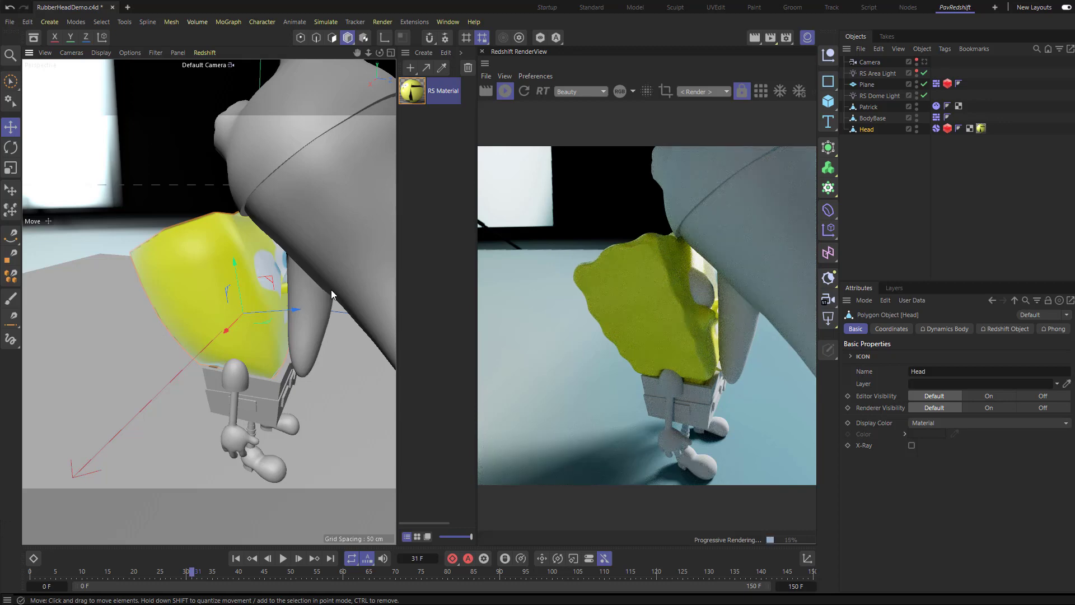
{"action": "left_click", "coordinate": [218, 216]}
{"action": "left_click_drag", "start_coordinate": [224, 203], "coordinate": [233, 254], "text": "alt"}
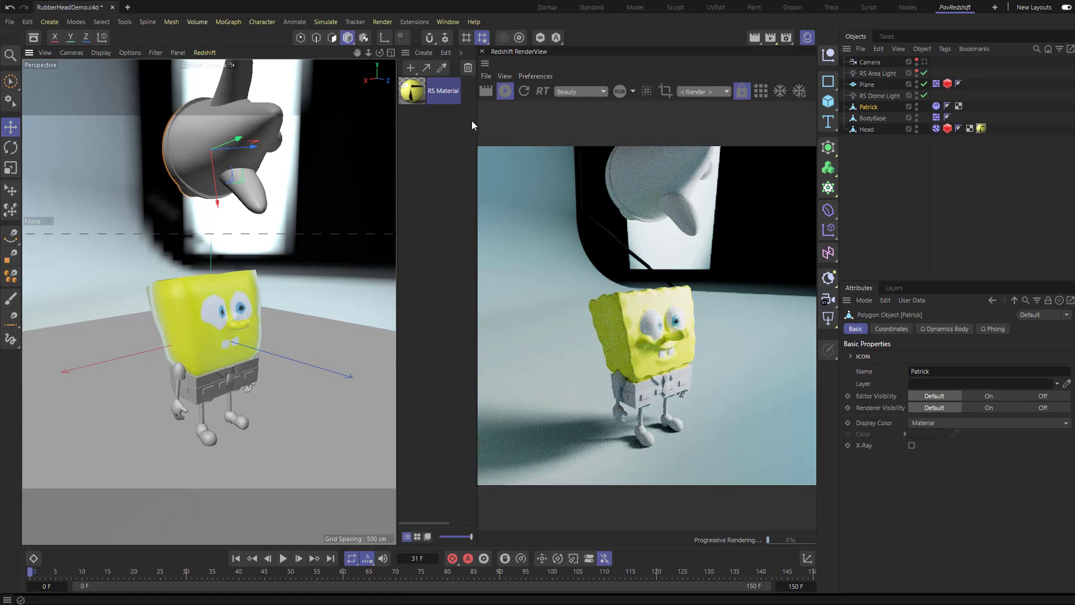
{"action": "left_click", "coordinate": [505, 91]}
{"action": "left_click_drag", "start_coordinate": [258, 224], "coordinate": [158, 370], "text": "alt"}
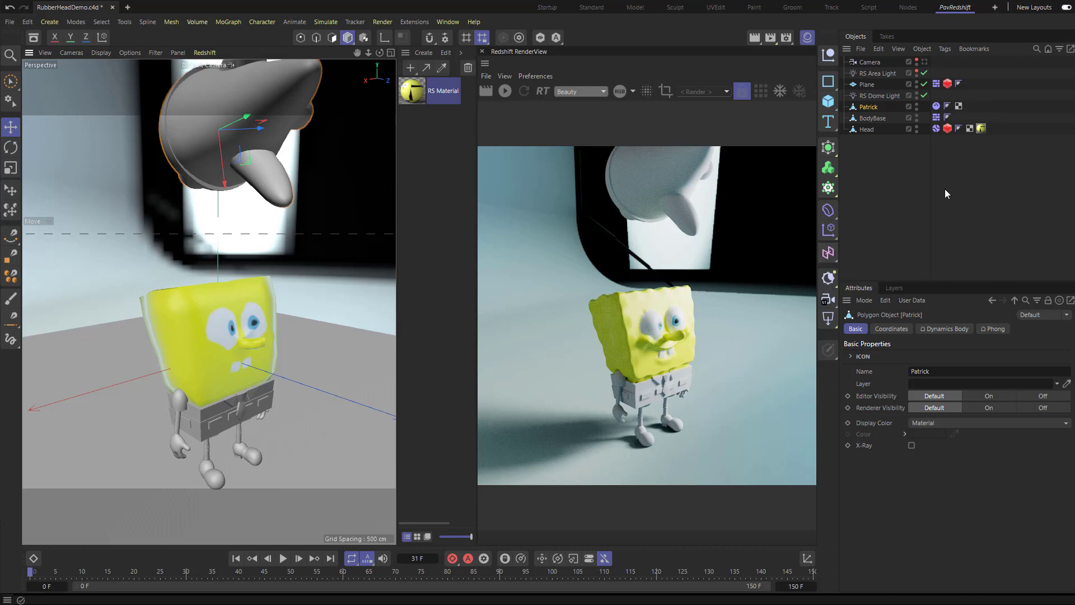
Step: Delete the Head's Dynamics Body, Redshift Object and RS Material tags
{"action": "left_click", "coordinate": [867, 130]}
{"action": "left_click", "coordinate": [935, 129]}
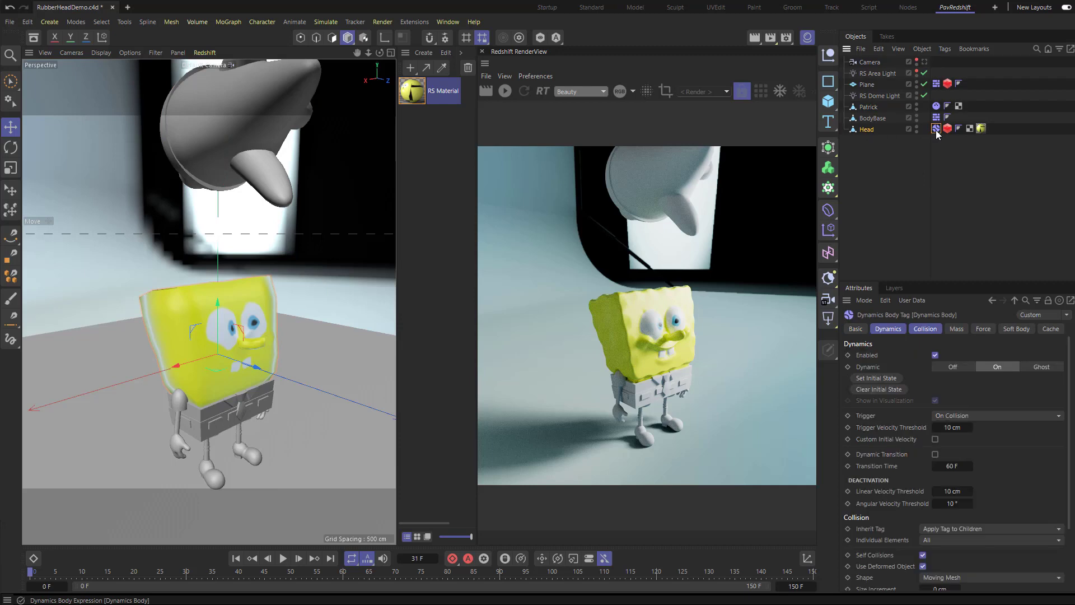
{"action": "key", "text": "Delete"}
{"action": "left_click", "coordinate": [935, 129]}
{"action": "key", "text": "Delete"}
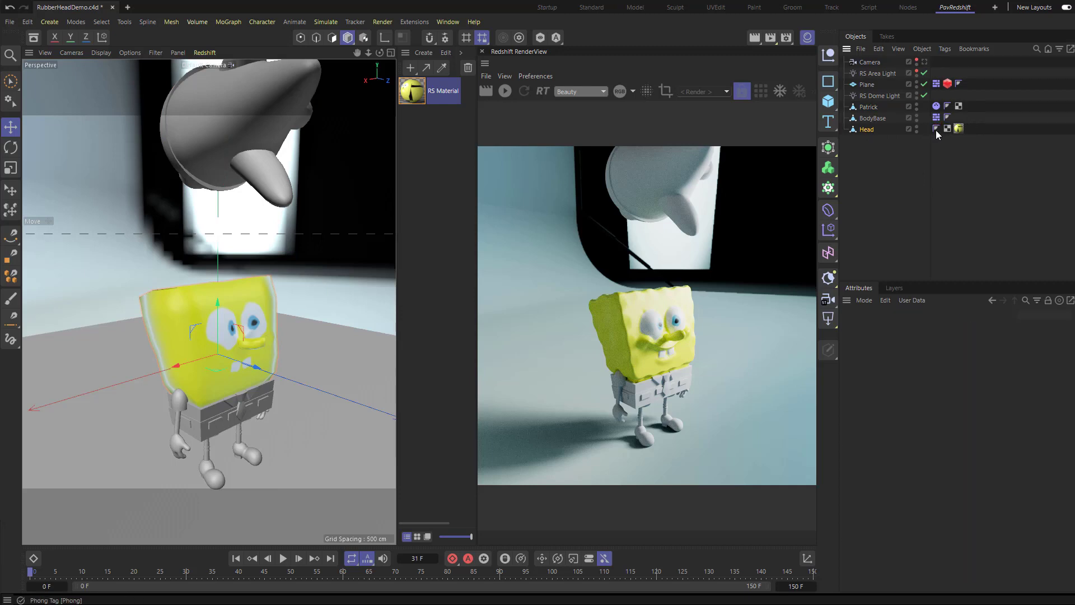
{"action": "left_click", "coordinate": [959, 129]}
{"action": "key", "text": "Delete"}
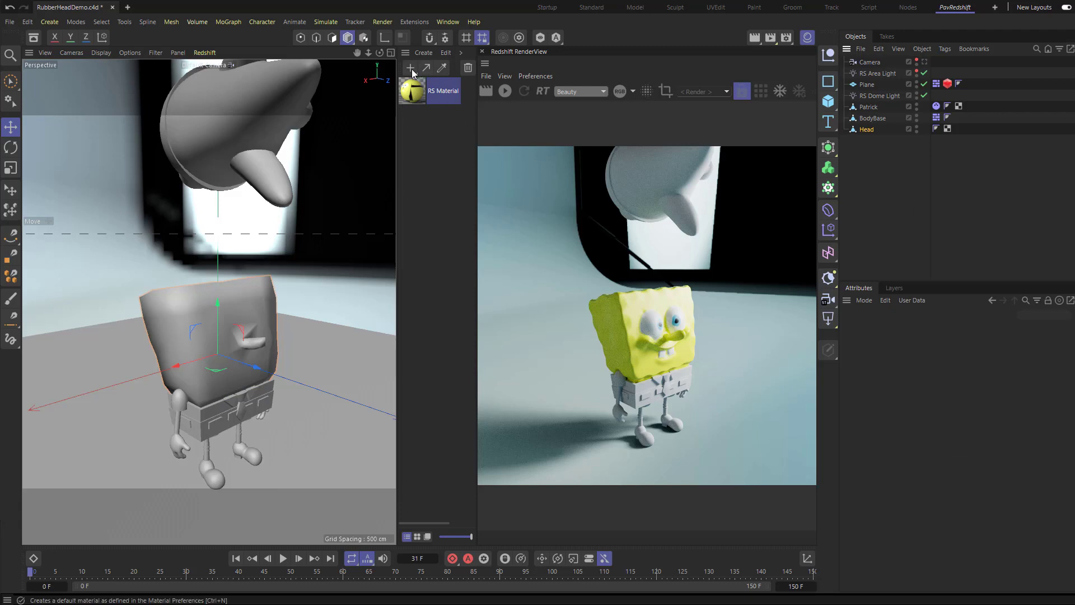
Step: Create a Redshift material named White on the Head with 0.585 reflection roughness
{"action": "double_click", "coordinate": [431, 236]}
{"action": "double_click", "coordinate": [438, 91]}
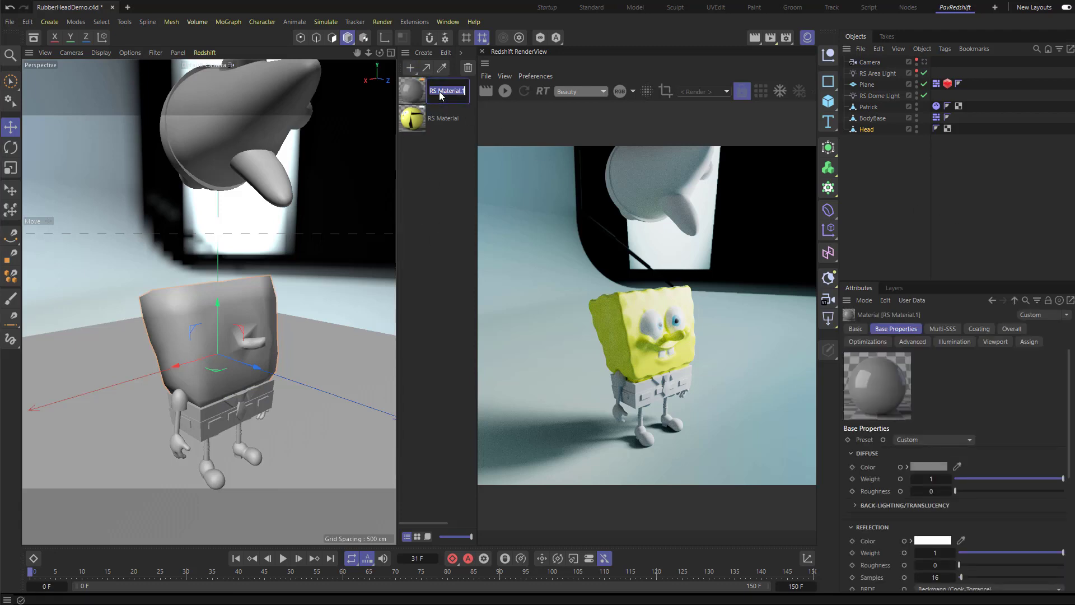
{"action": "type", "text": "White"}
{"action": "key", "text": "Return"}
{"action": "left_click_drag", "start_coordinate": [440, 96], "coordinate": [189, 311]}
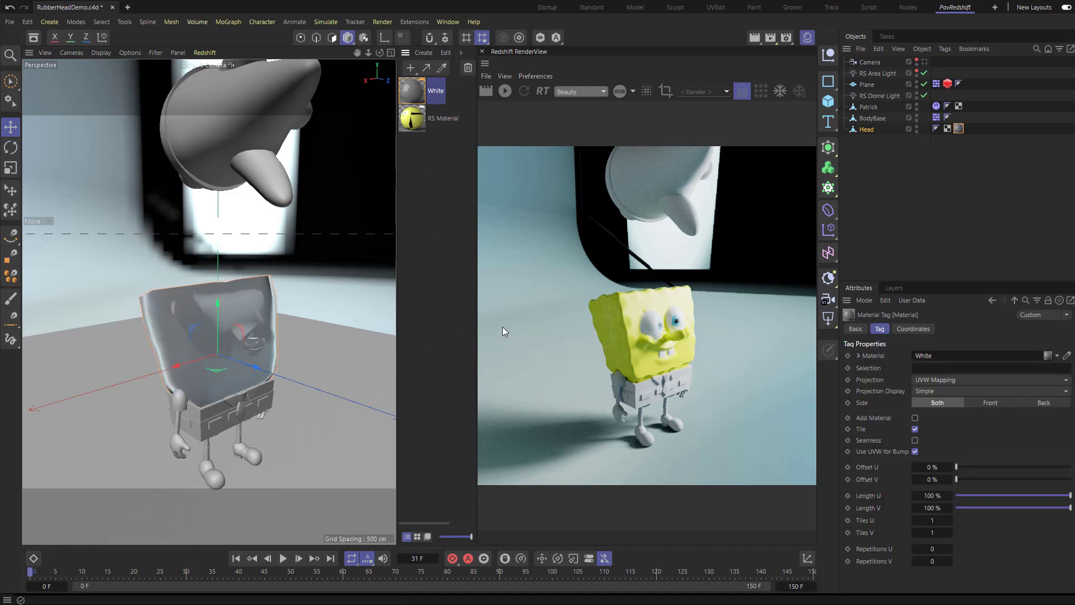
{"action": "left_click", "coordinate": [413, 93]}
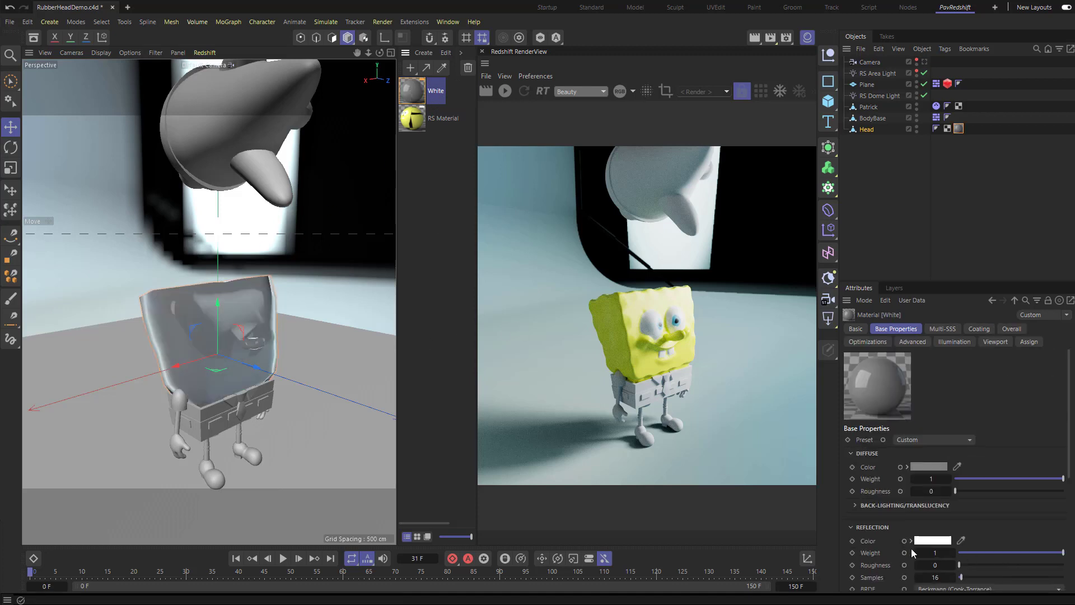
{"action": "left_click_drag", "start_coordinate": [1006, 565], "coordinate": [1020, 565]}
Step: Hide Patrick from the viewport and frame the view on SpongeBob's head and body
{"action": "mouse_move", "coordinate": [246, 276]}
{"action": "left_mouse_down", "text": "alt"}
{"action": "mouse_move", "coordinate": [103, 249]}
{"action": "mouse_move", "coordinate": [241, 283]}
{"action": "left_mouse_up", "text": "alt"}
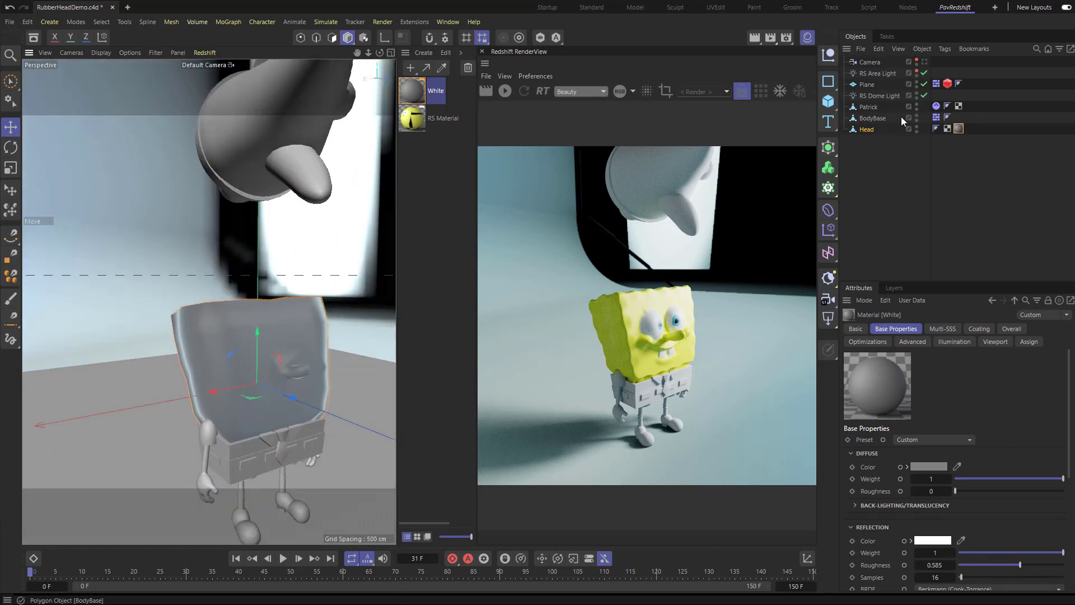
{"action": "left_click", "coordinate": [916, 105]}
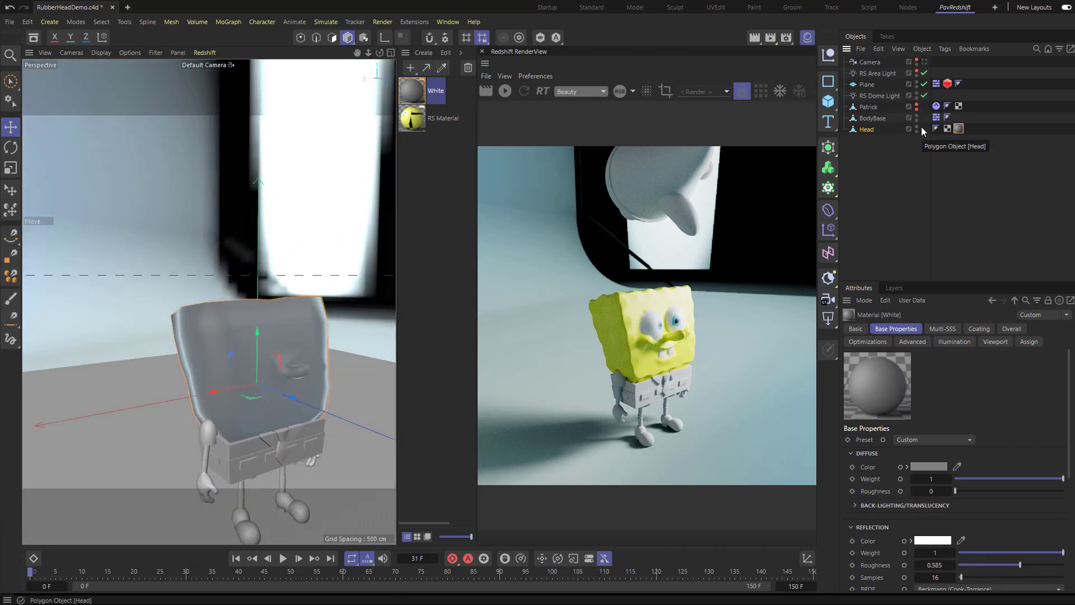
{"action": "left_click_drag", "start_coordinate": [224, 191], "coordinate": [276, 267], "text": "alt"}
{"action": "right_click_drag", "start_coordinate": [277, 267], "coordinate": [321, 216], "text": "alt"}
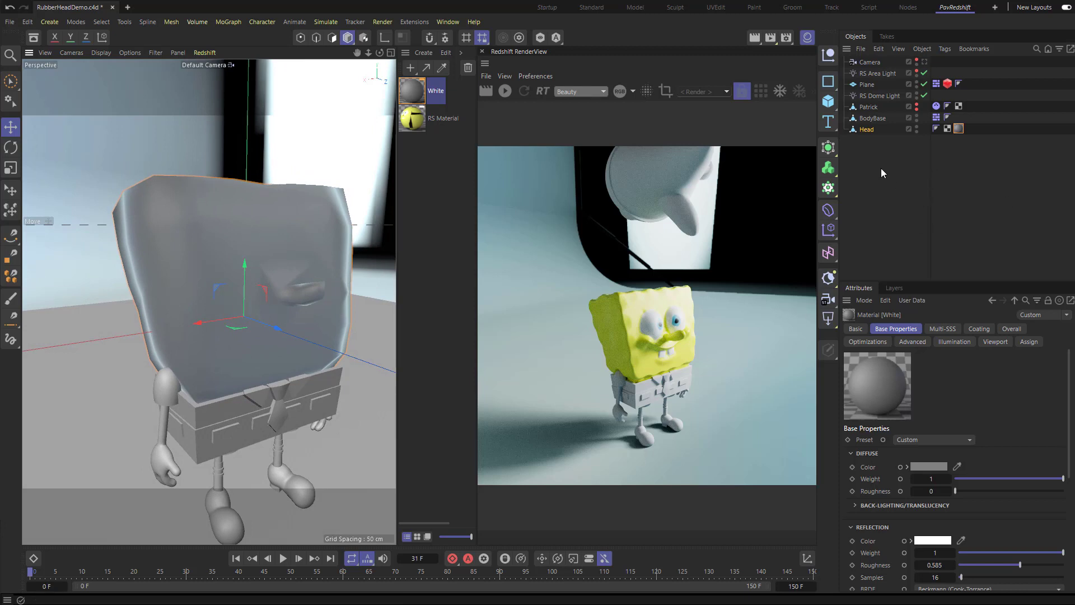
Step: Make the Head a child of a new Volume Builder, browse the Volume menu, and edit Voxel Size
{"action": "left_click", "coordinate": [872, 129]}
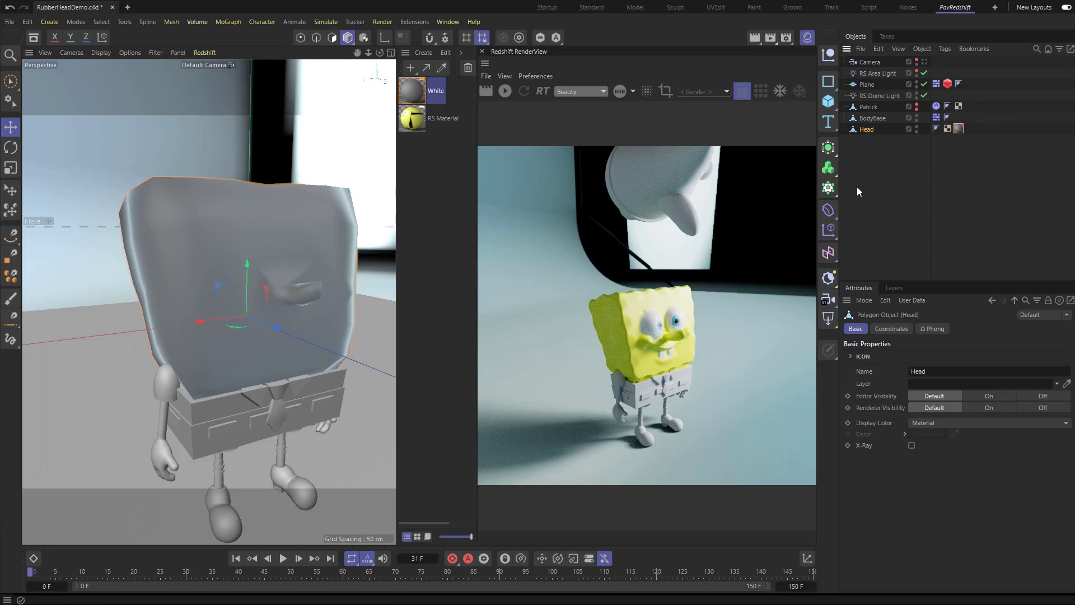
{"action": "left_click", "coordinate": [829, 171], "text": "alt"}
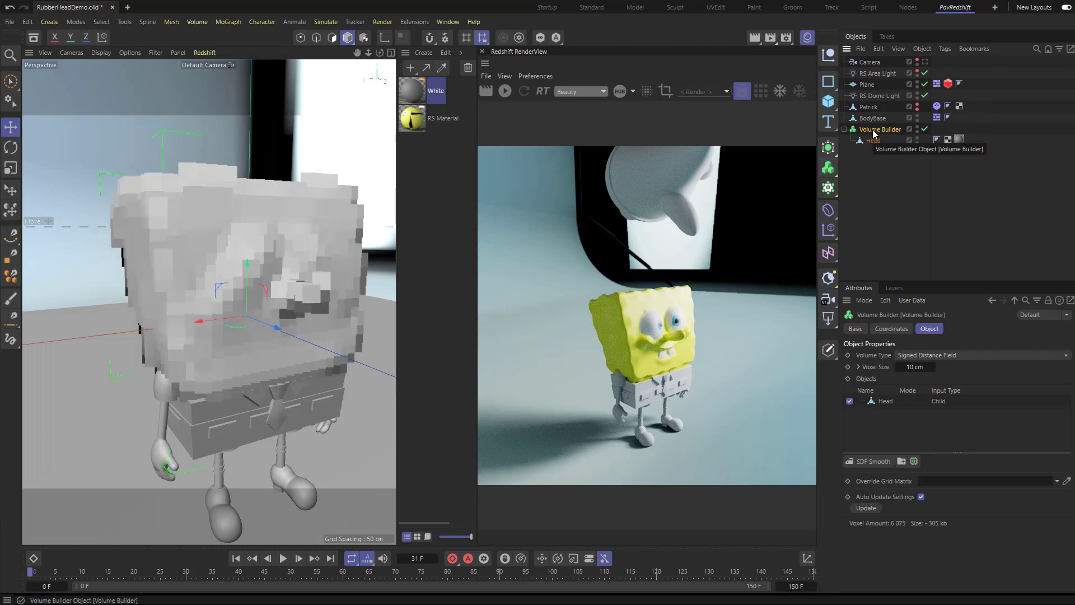
{"action": "left_click", "coordinate": [197, 22]}
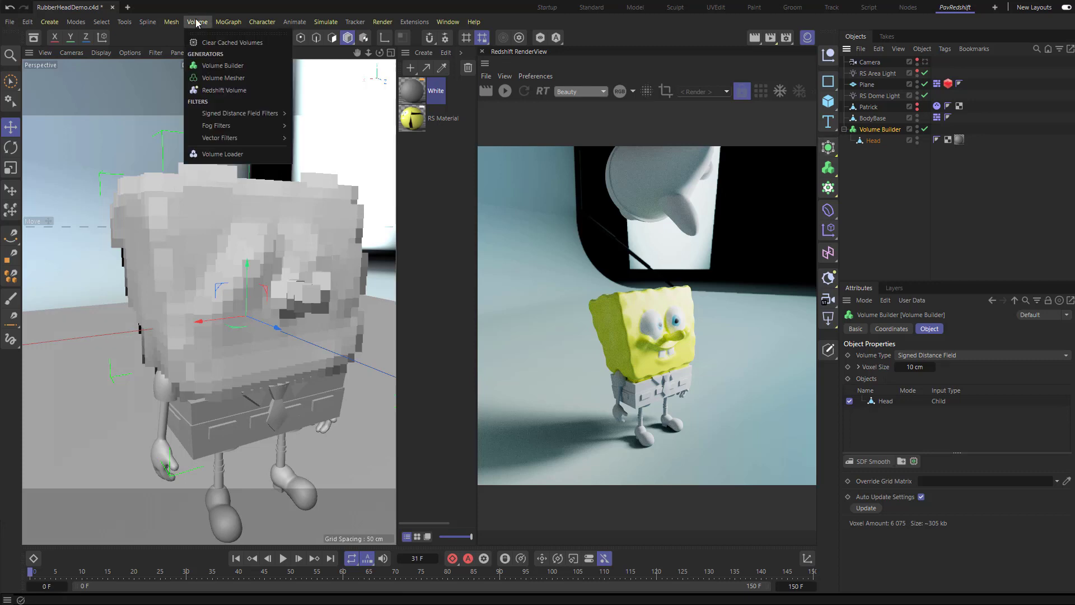
{"action": "mouse_move", "coordinate": [49, 26]}
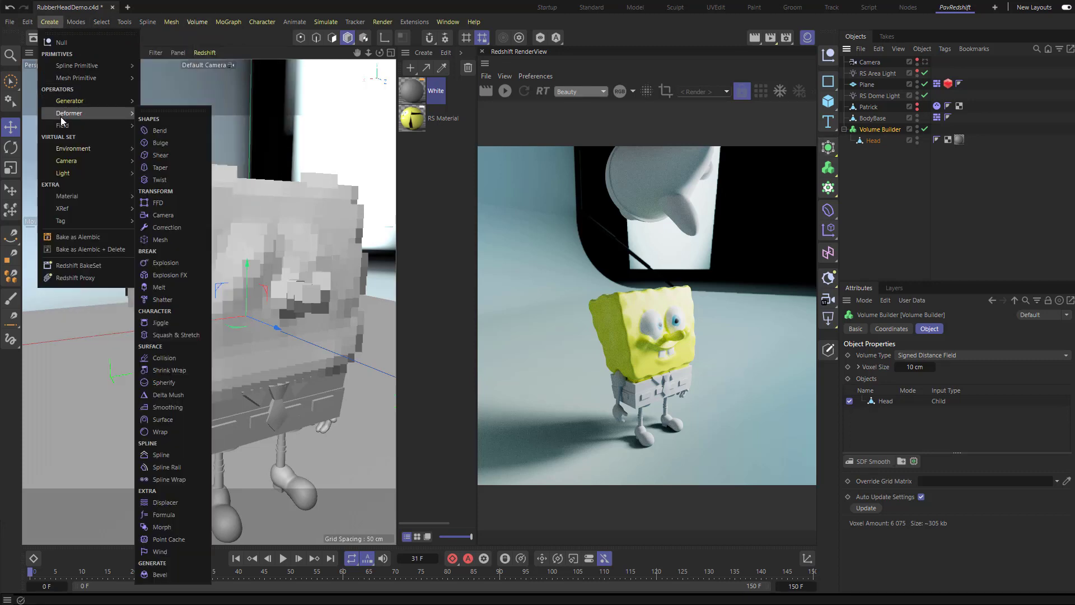
{"action": "mouse_move", "coordinate": [61, 129]}
{"action": "mouse_move", "coordinate": [197, 22]}
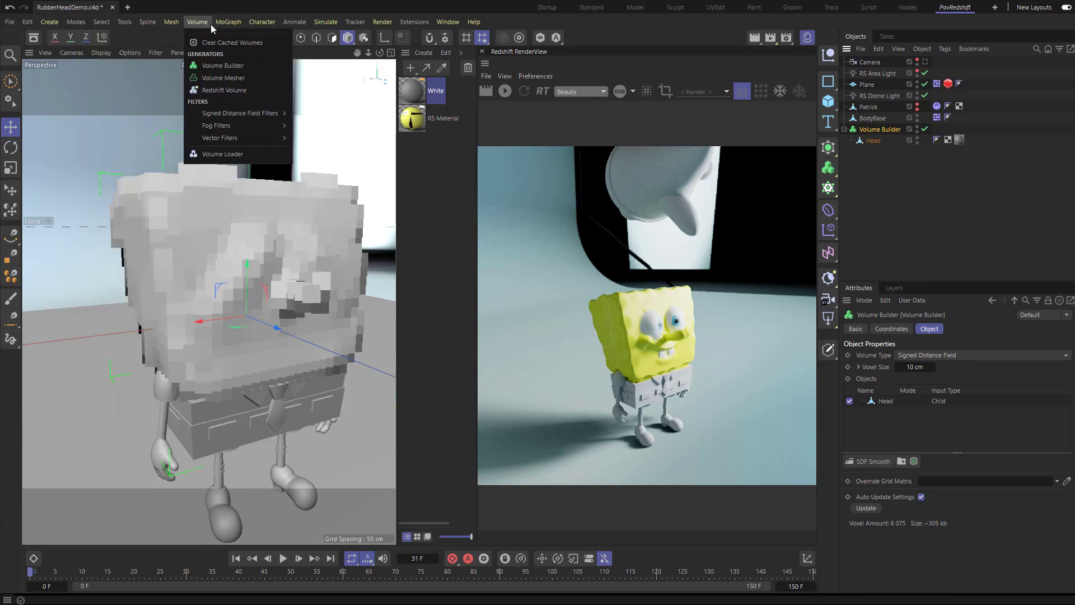
{"action": "left_click", "coordinate": [881, 133]}
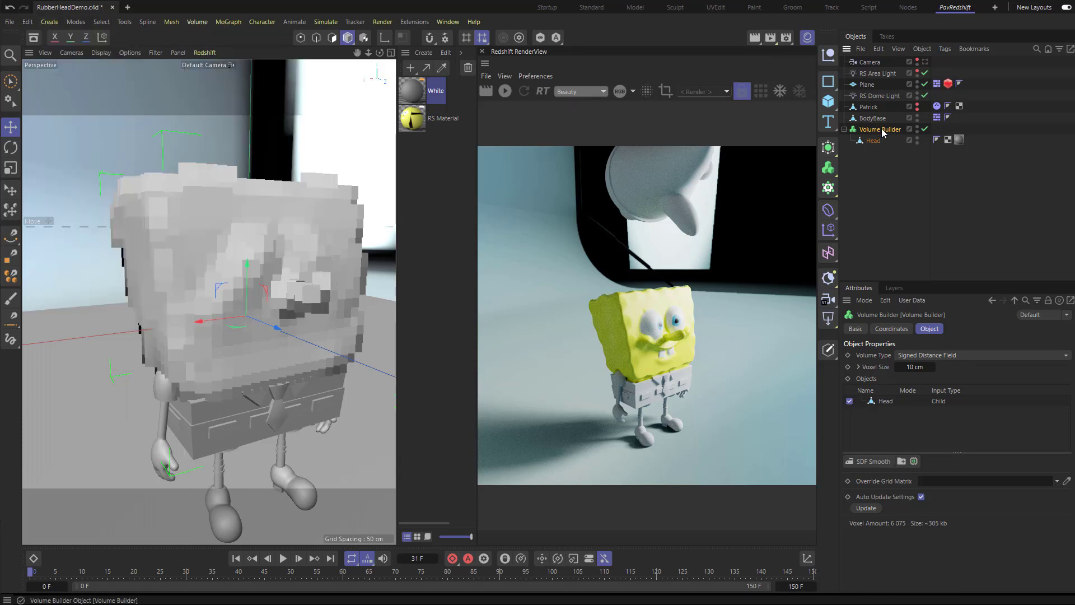
{"action": "left_click_drag", "start_coordinate": [280, 263], "coordinate": [261, 224], "text": "alt"}
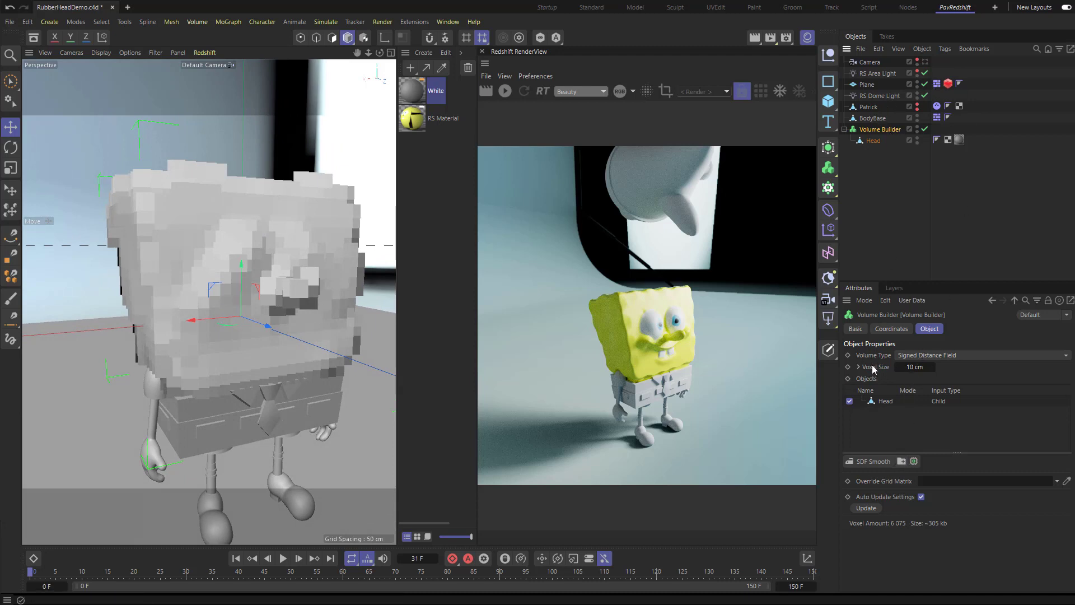
{"action": "double_click", "coordinate": [915, 367]}
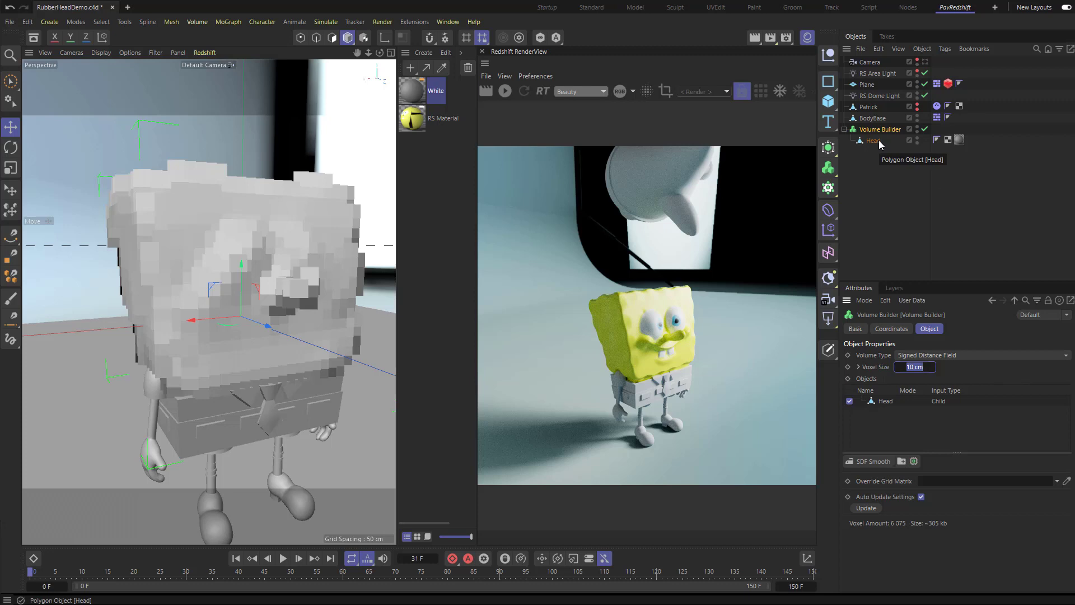
{"action": "key", "text": "Return"}
{"action": "left_click", "coordinate": [924, 129]}
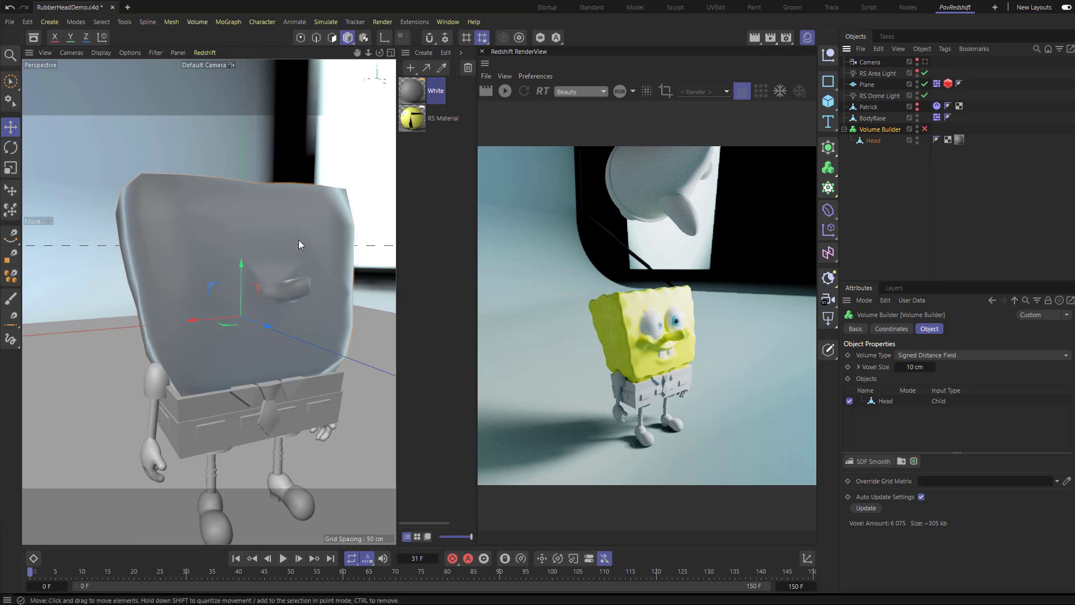
{"action": "left_click", "coordinate": [925, 129]}
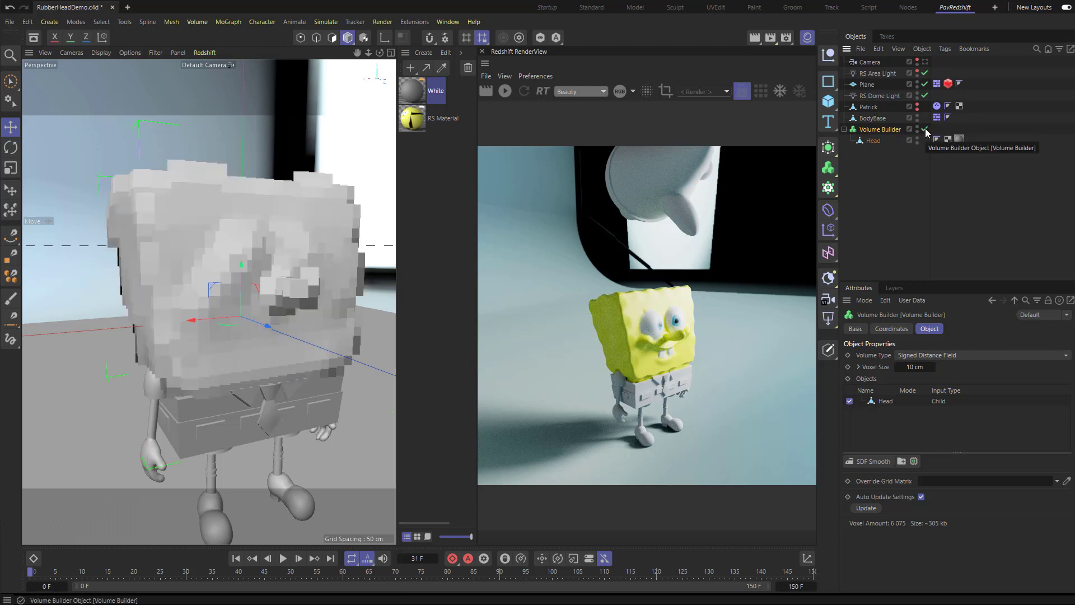
{"action": "left_click", "coordinate": [911, 367]}
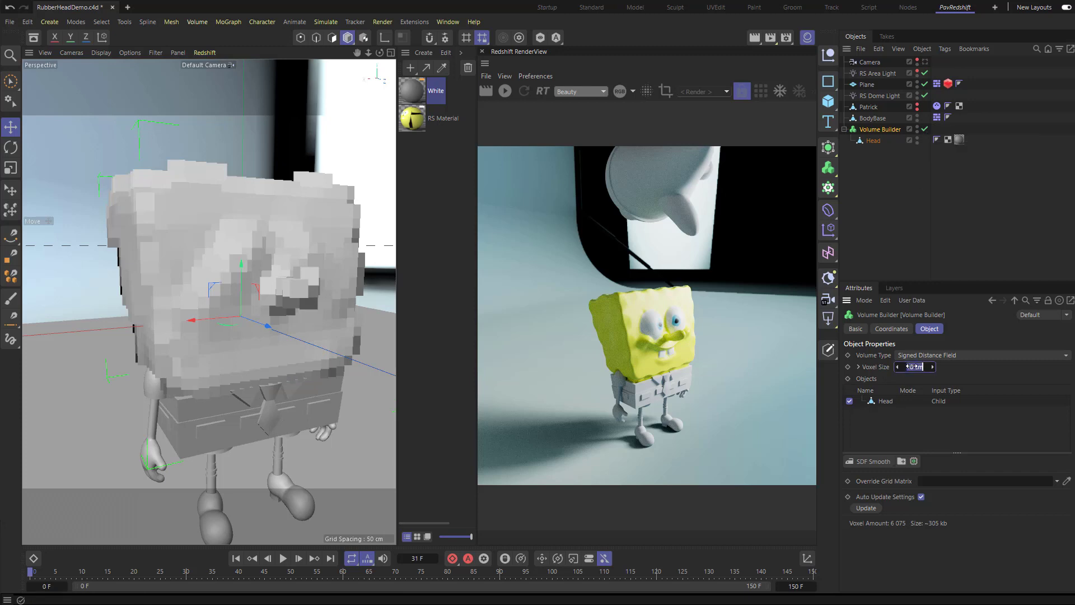
{"action": "type", "text": "5"}
{"action": "key", "text": "Return"}
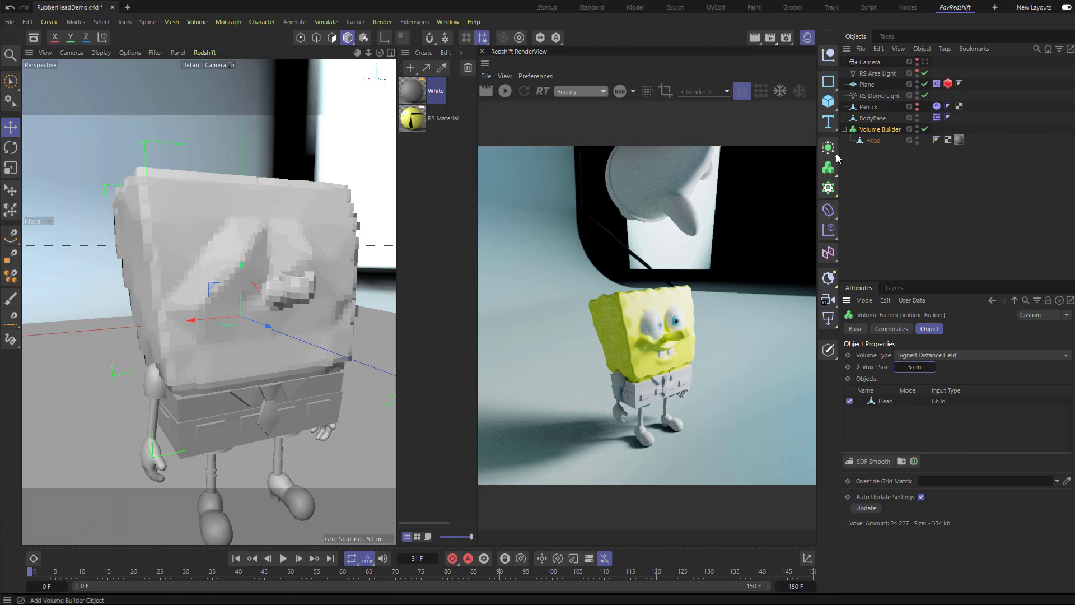
{"action": "left_click", "coordinate": [924, 130]}
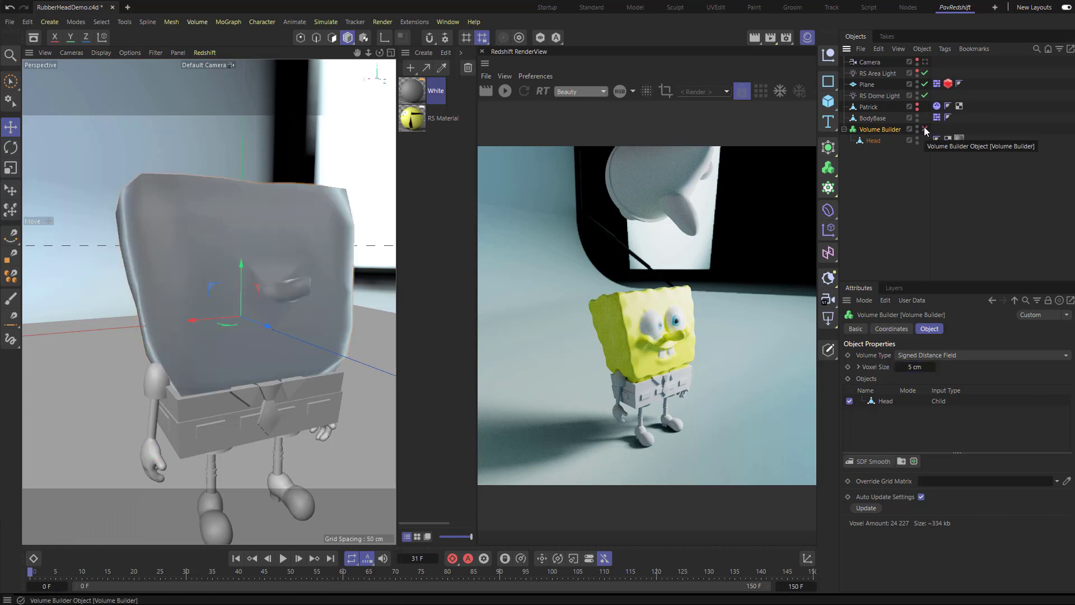
{"action": "left_click", "coordinate": [924, 129]}
{"action": "left_click", "coordinate": [876, 142]}
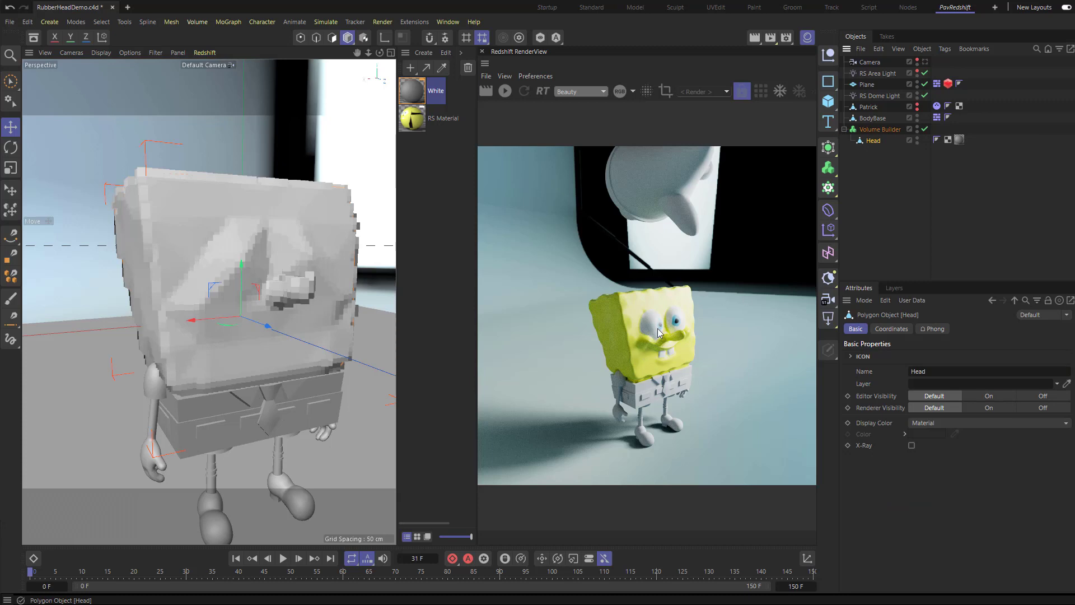
{"action": "left_click", "coordinate": [924, 129]}
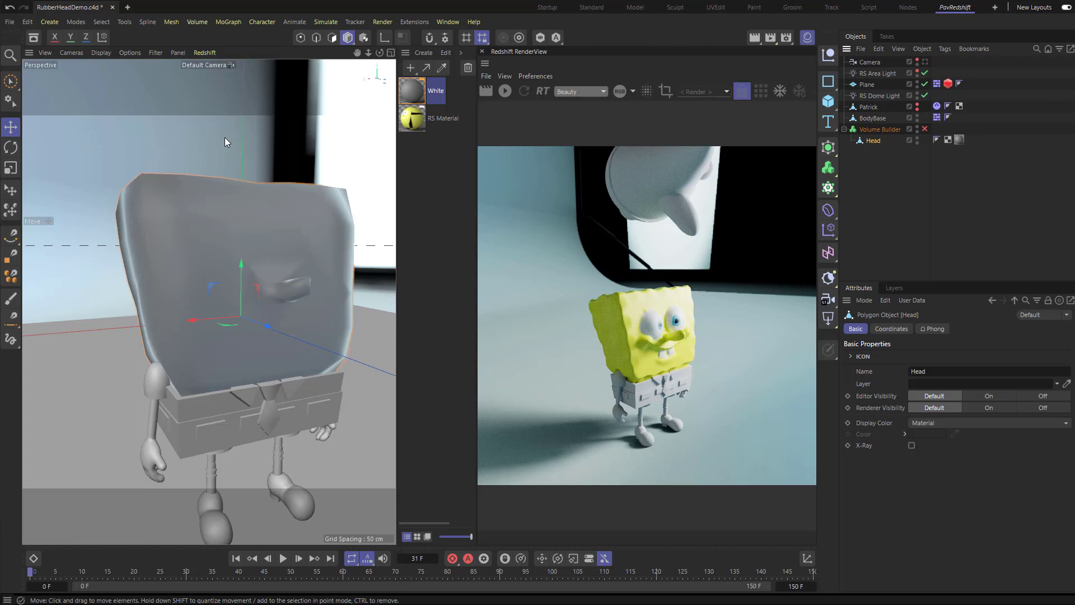
{"action": "left_click", "coordinate": [925, 149]}
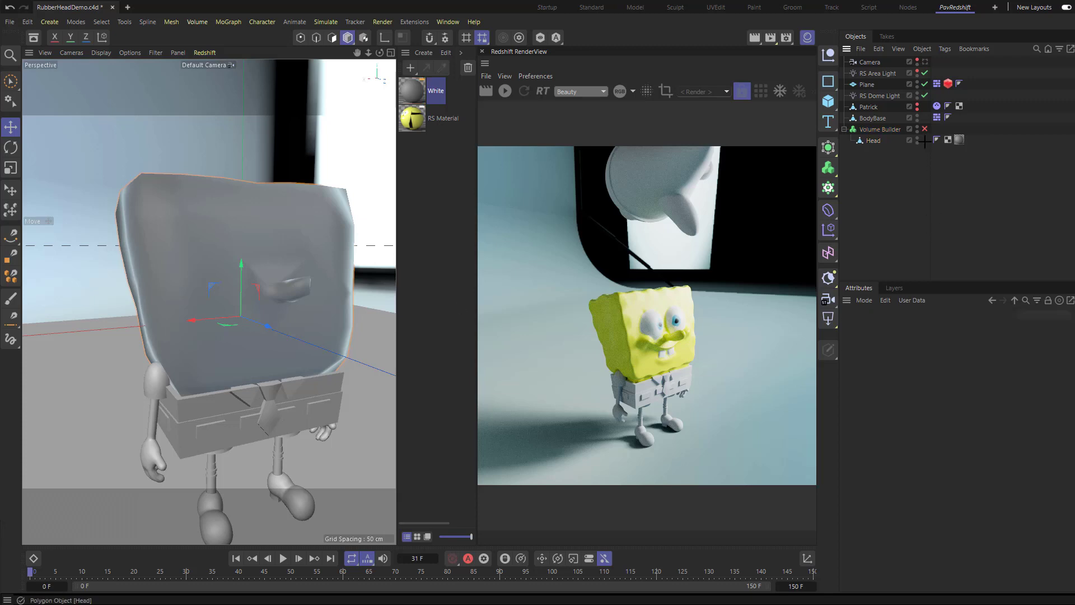
{"action": "left_click", "coordinate": [924, 129]}
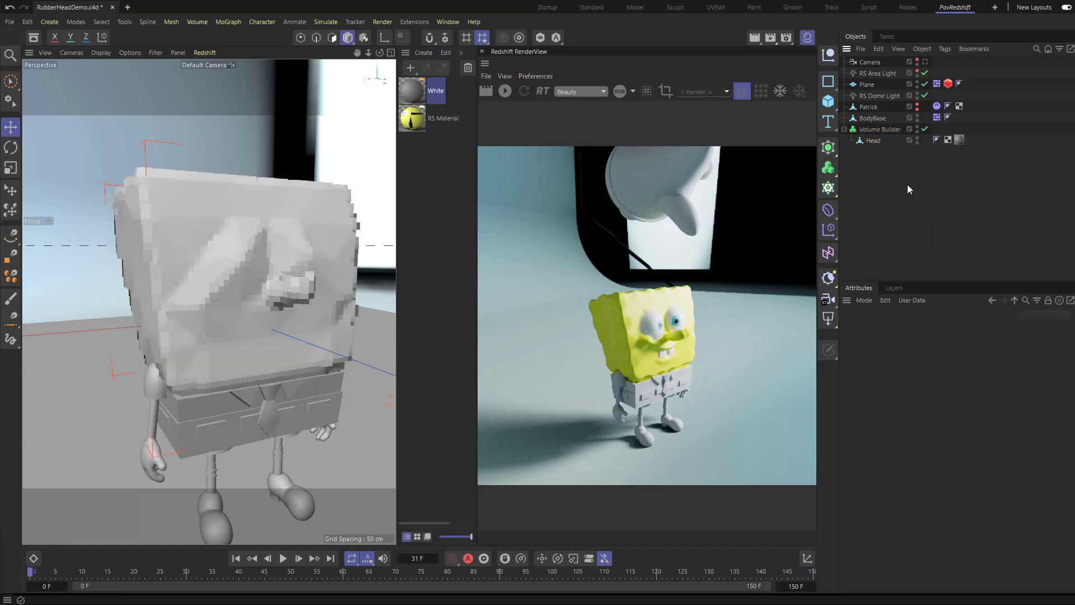
{"action": "left_click", "coordinate": [875, 141]}
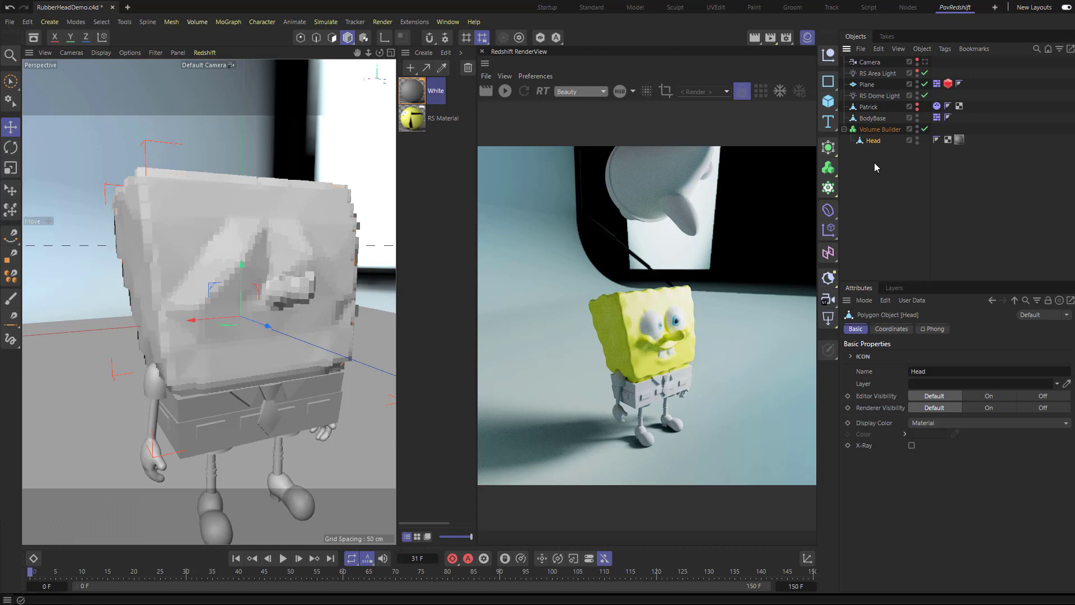
Step: Disable the Volume Builder, start the Redshift IPR, and add a Head Redshift Object tag with tessellation overridden on
{"action": "left_click", "coordinate": [925, 130]}
{"action": "left_click", "coordinate": [505, 91]}
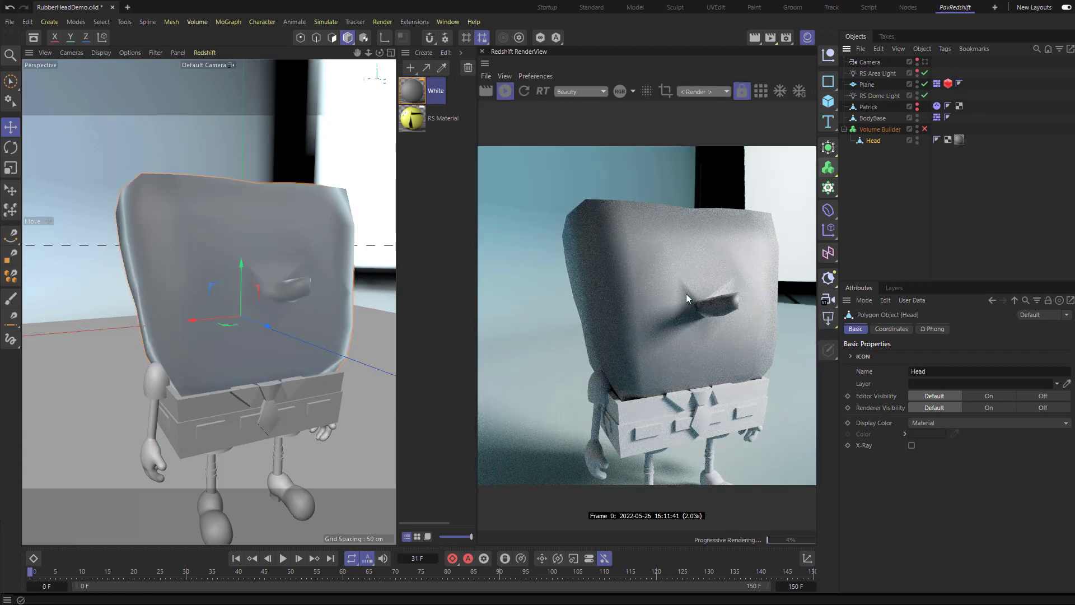
{"action": "right_click", "coordinate": [873, 145]}
{"action": "mouse_move", "coordinate": [926, 196]}
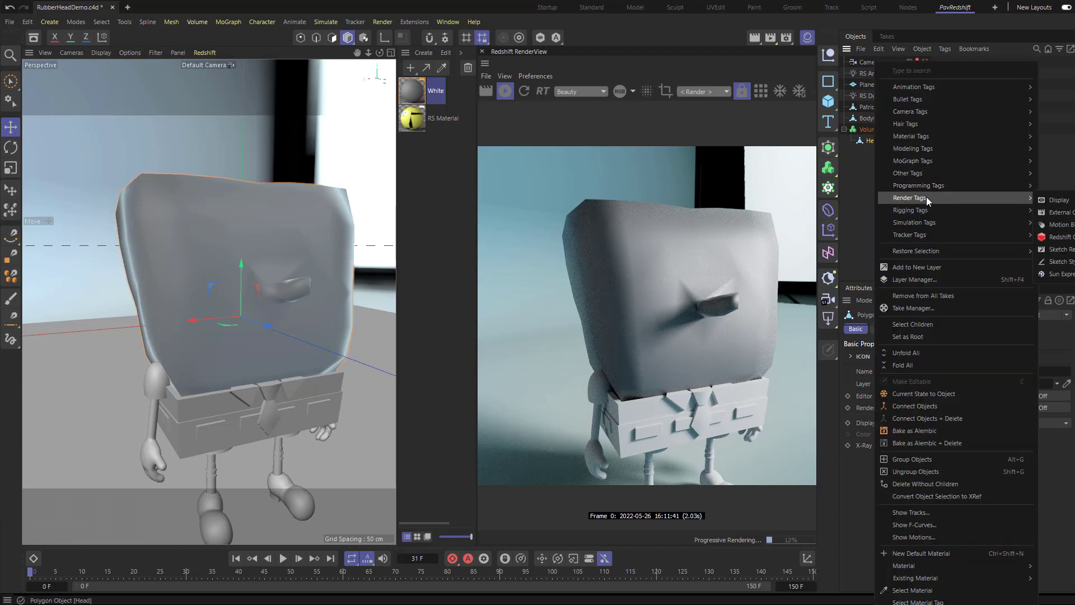
{"action": "left_click", "coordinate": [1052, 237]}
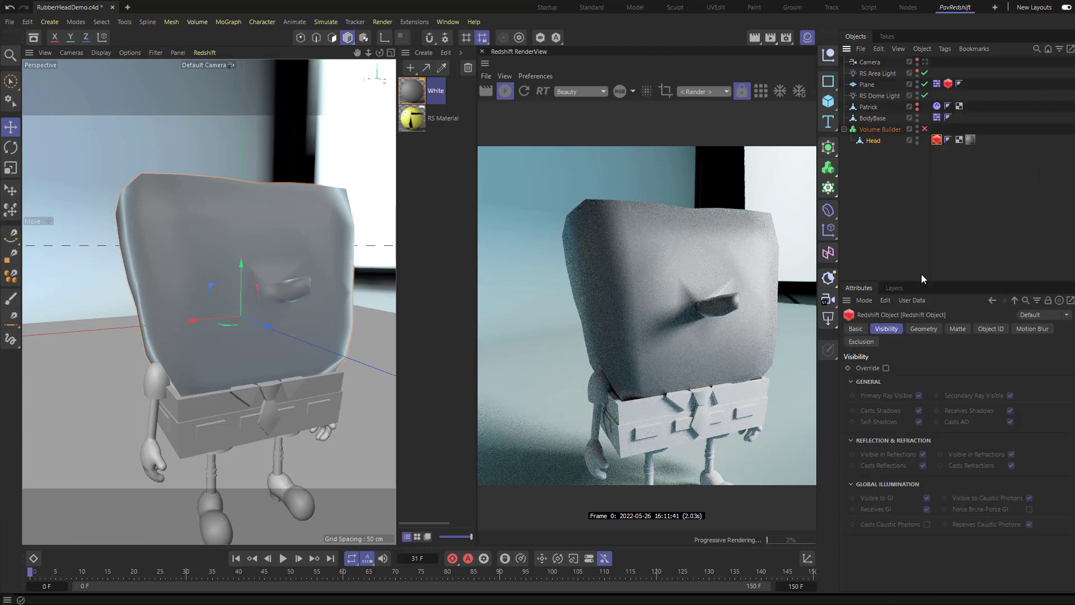
{"action": "left_click", "coordinate": [918, 327]}
{"action": "left_click", "coordinate": [886, 368]}
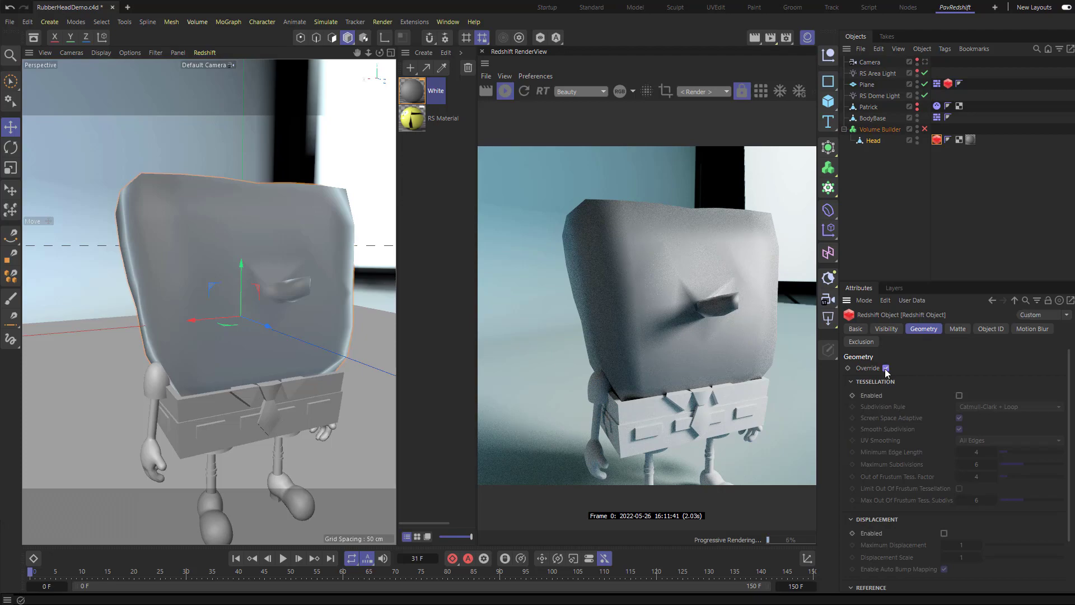
{"action": "left_click", "coordinate": [959, 396]}
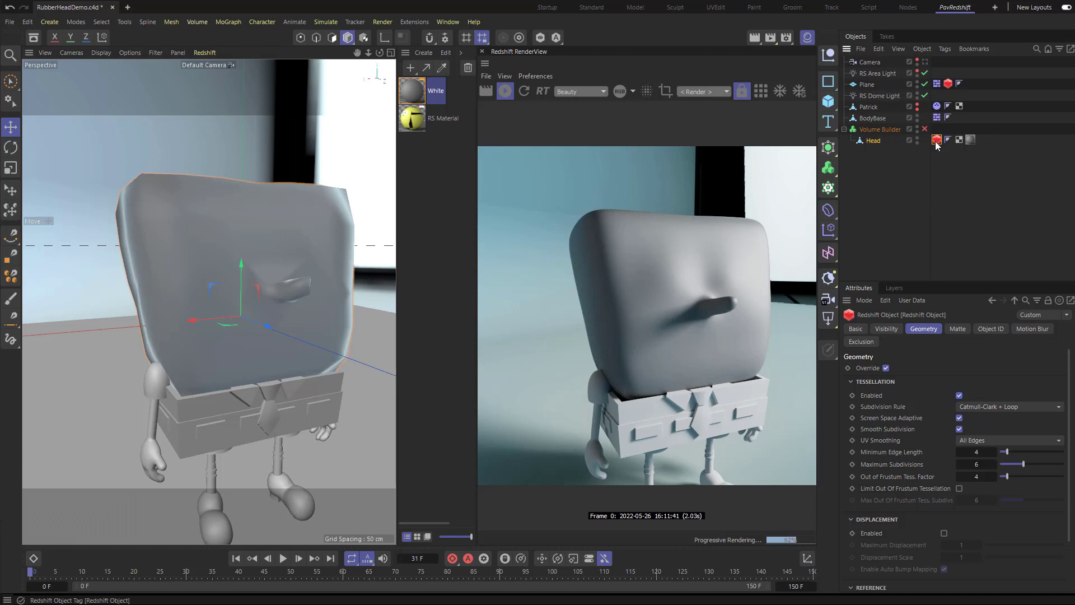
Step: Delete the Head's Redshift Object tag and review the RS Material's node graph before closing it
{"action": "key", "text": "Delete"}
{"action": "double_click", "coordinate": [412, 118]}
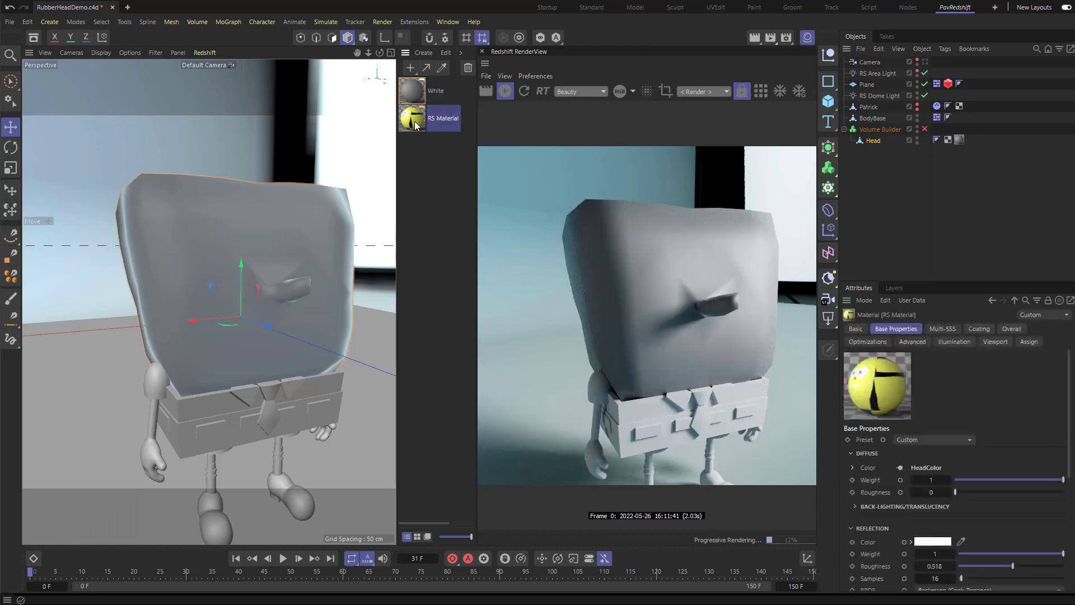
{"action": "left_click", "coordinate": [394, 327]}
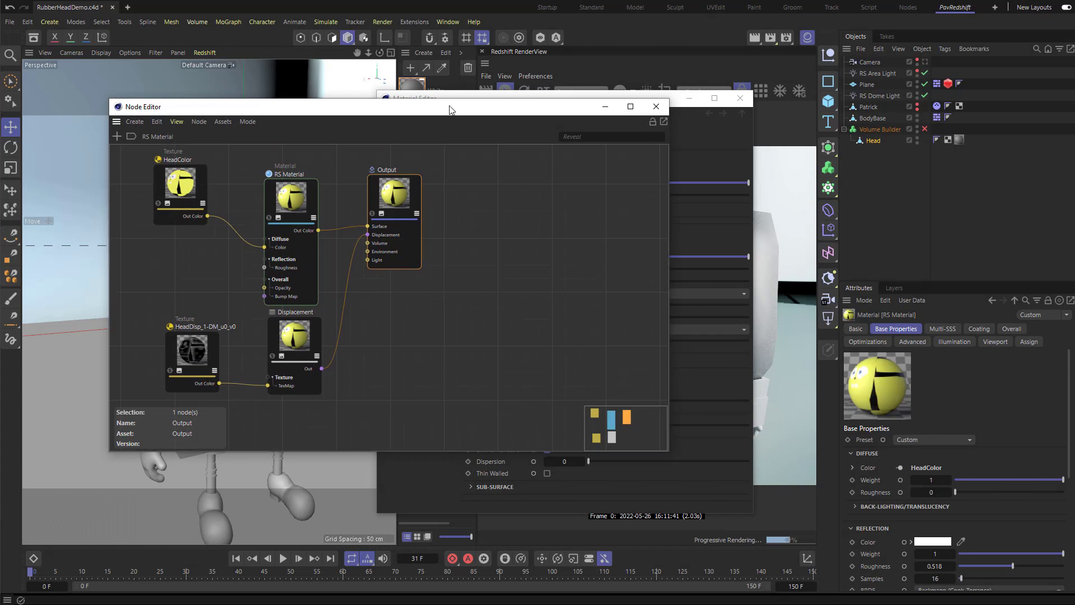
{"action": "left_click", "coordinate": [655, 107]}
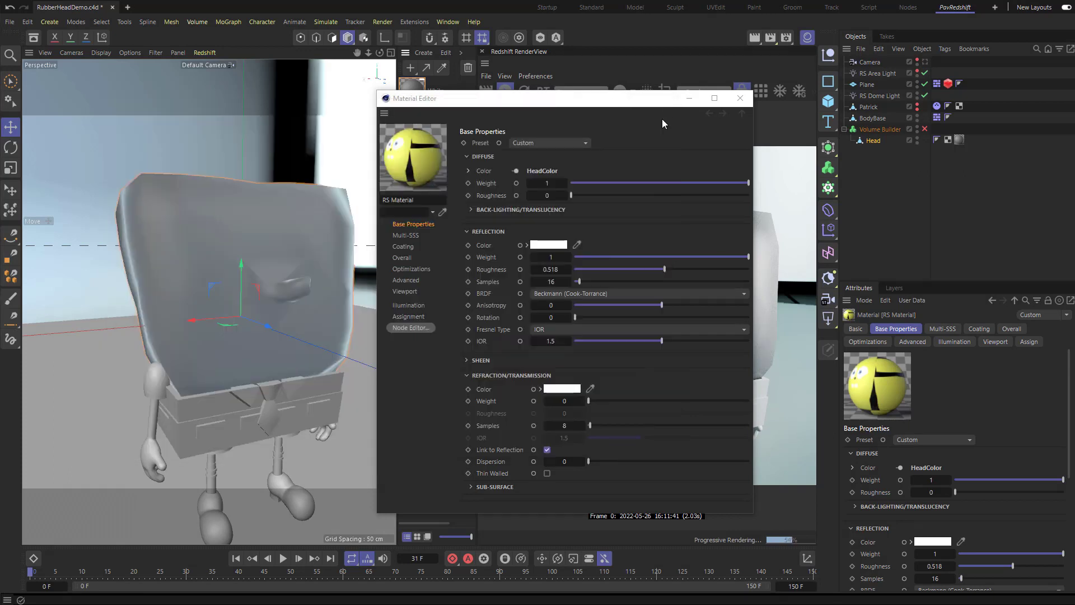
{"action": "left_click", "coordinate": [739, 98]}
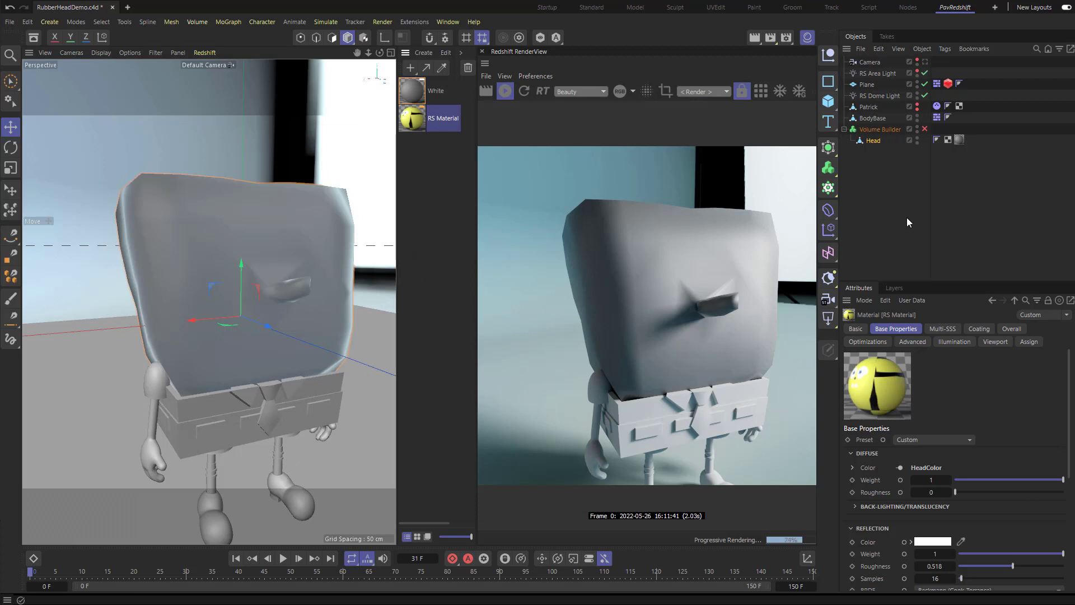
Step: Add a Displacer deformer and nest it in the Volume Builder below the Head
{"action": "left_click", "coordinate": [828, 210]}
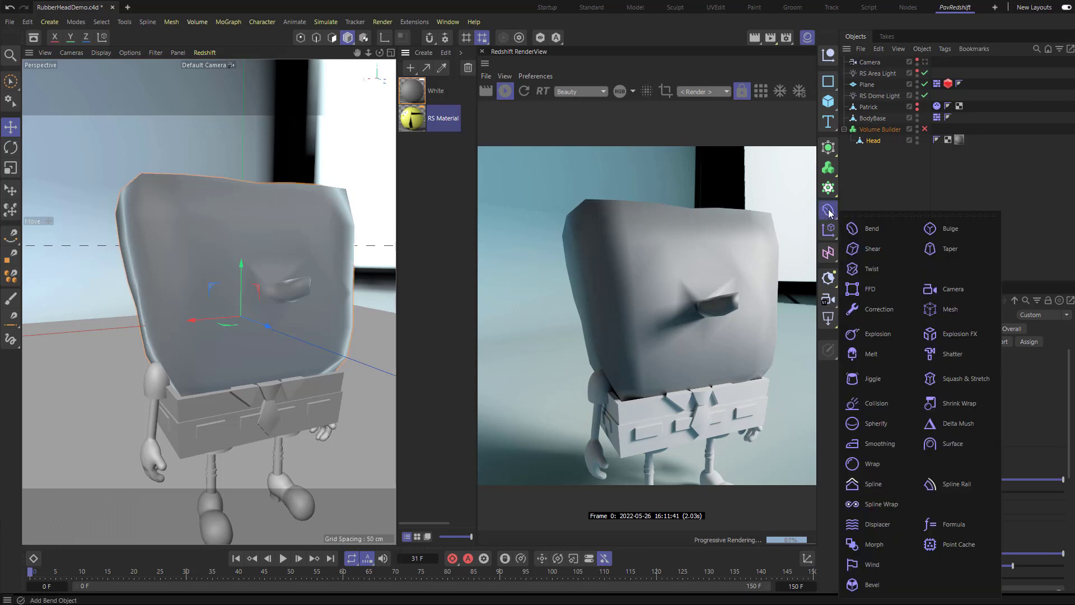
{"action": "left_click", "coordinate": [871, 523]}
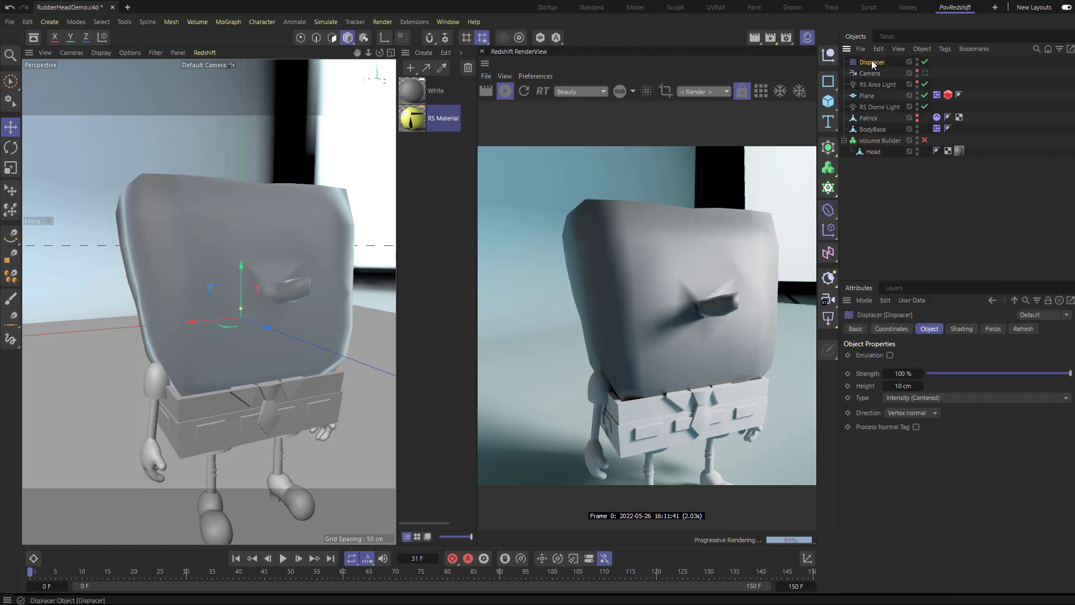
{"action": "left_click_drag", "start_coordinate": [872, 63], "coordinate": [871, 147]}
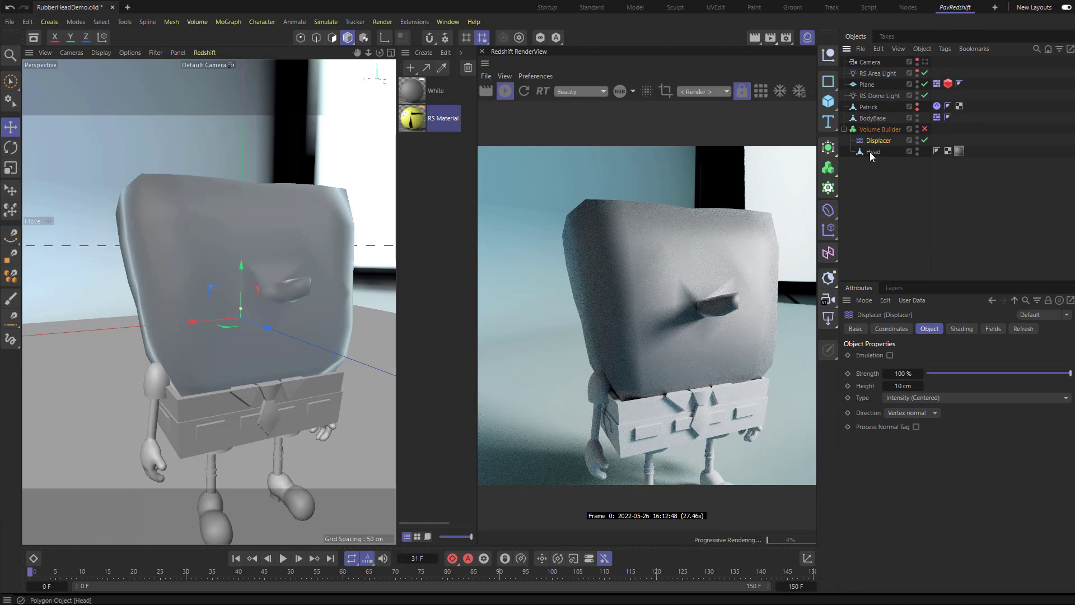
{"action": "left_click_drag", "start_coordinate": [874, 151], "coordinate": [873, 137]}
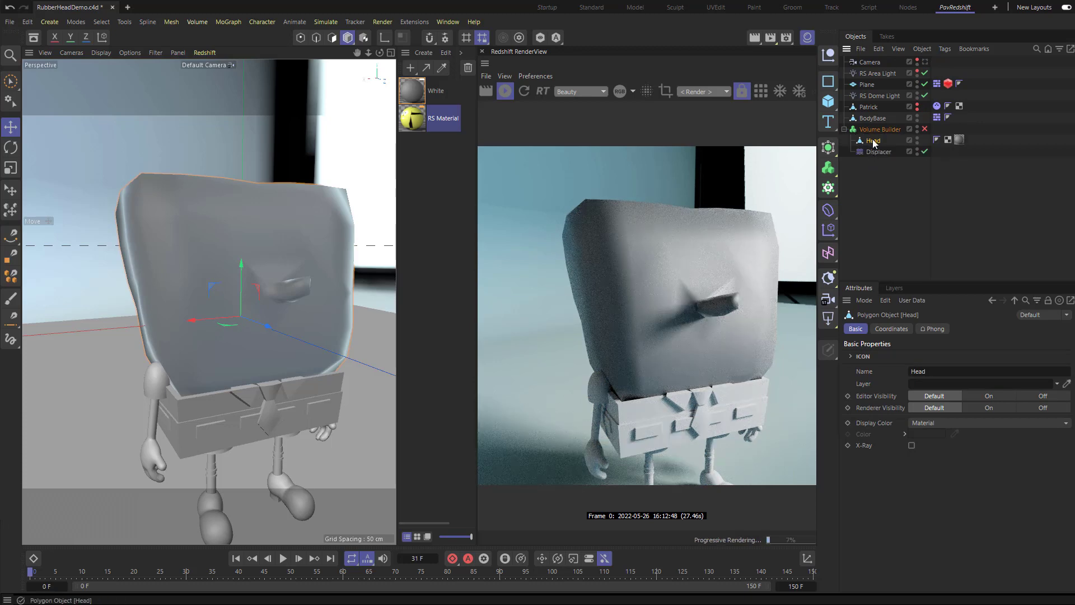
{"action": "left_click", "coordinate": [878, 152]}
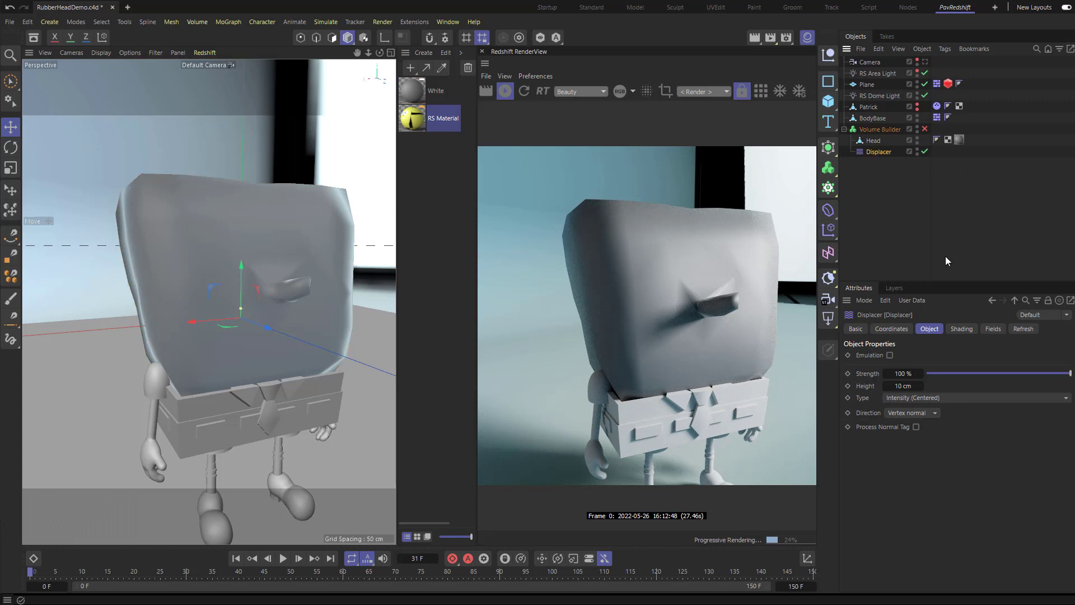
{"action": "left_click", "coordinate": [872, 141]}
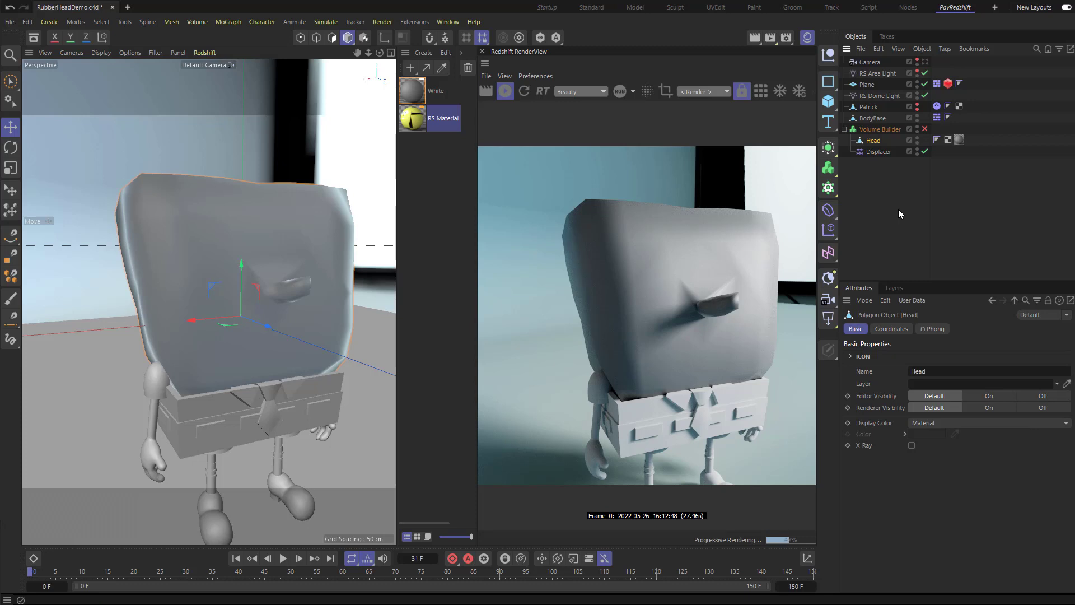
{"action": "left_click", "coordinate": [878, 152]}
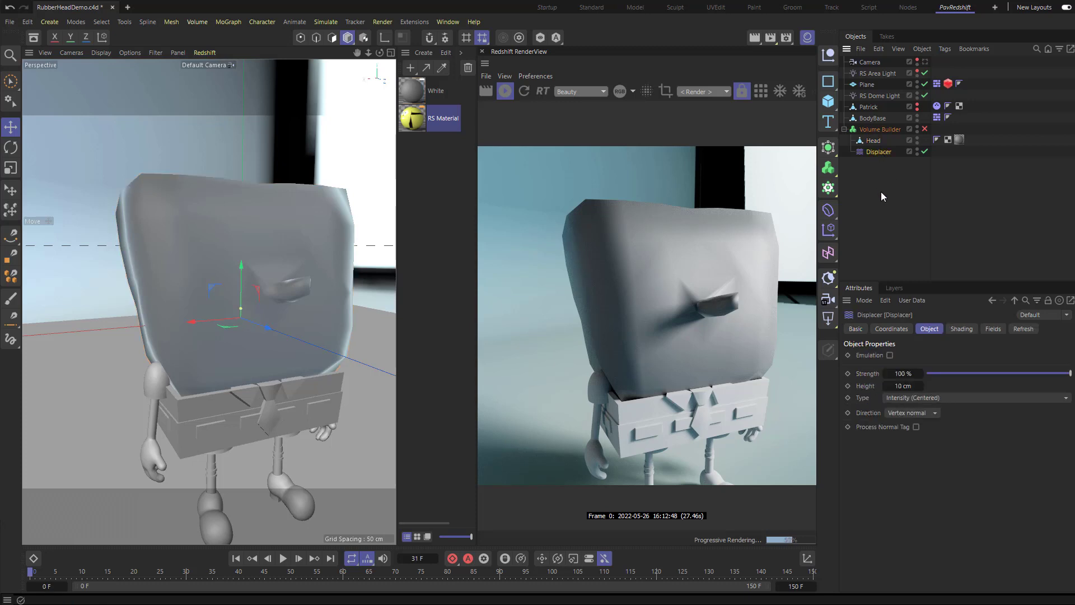
{"action": "left_click", "coordinate": [871, 141]}
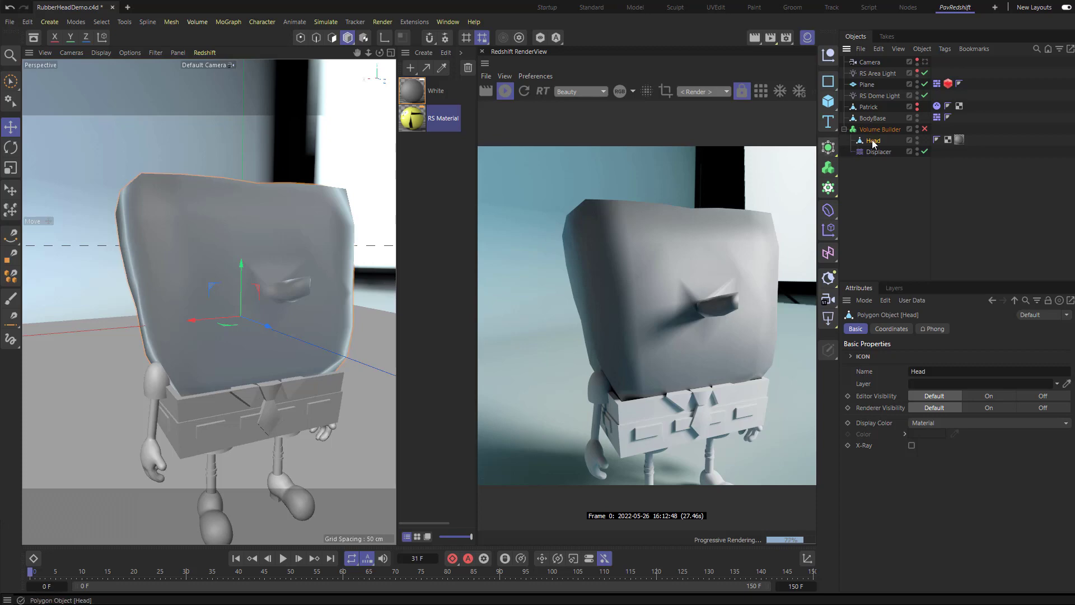
Step: Wrap the Head in a Subdivision Surface, then select the Displacer beside it
{"action": "left_click", "coordinate": [829, 148]}
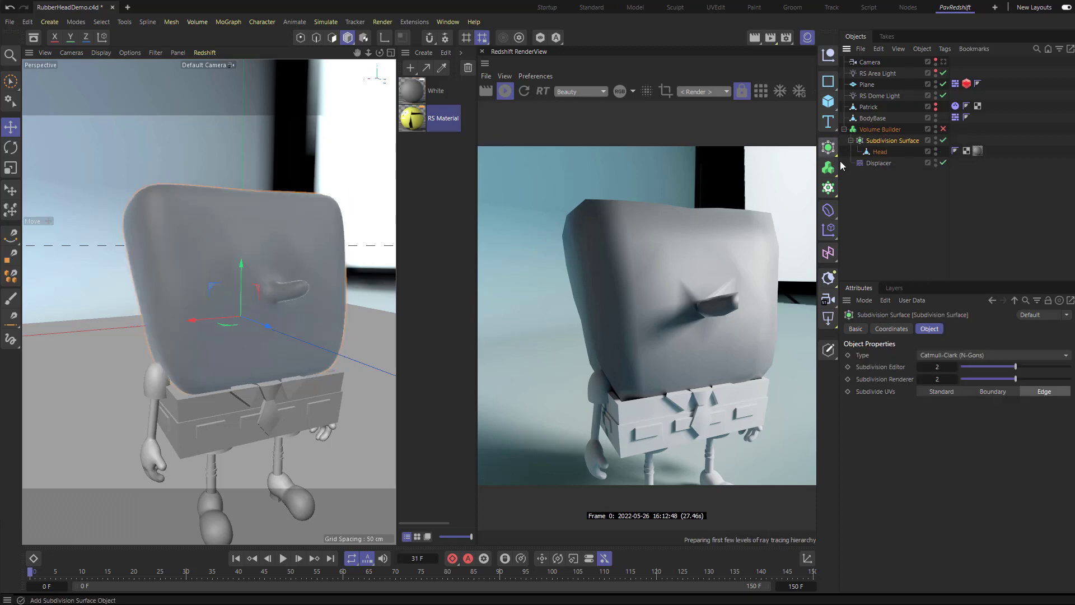
{"action": "left_click", "coordinate": [879, 151]}
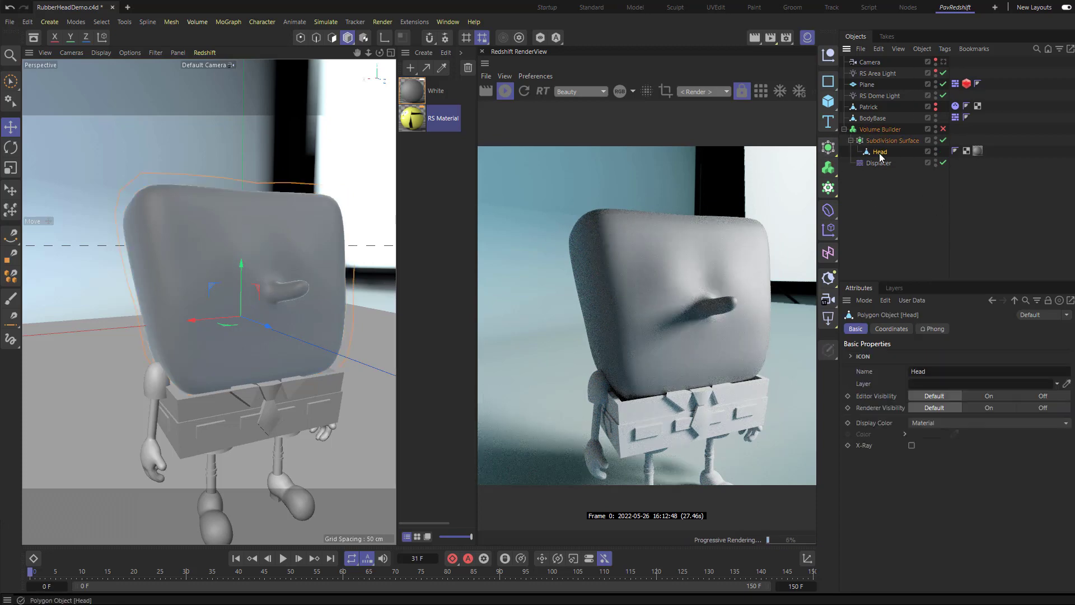
{"action": "left_click", "coordinate": [879, 141]}
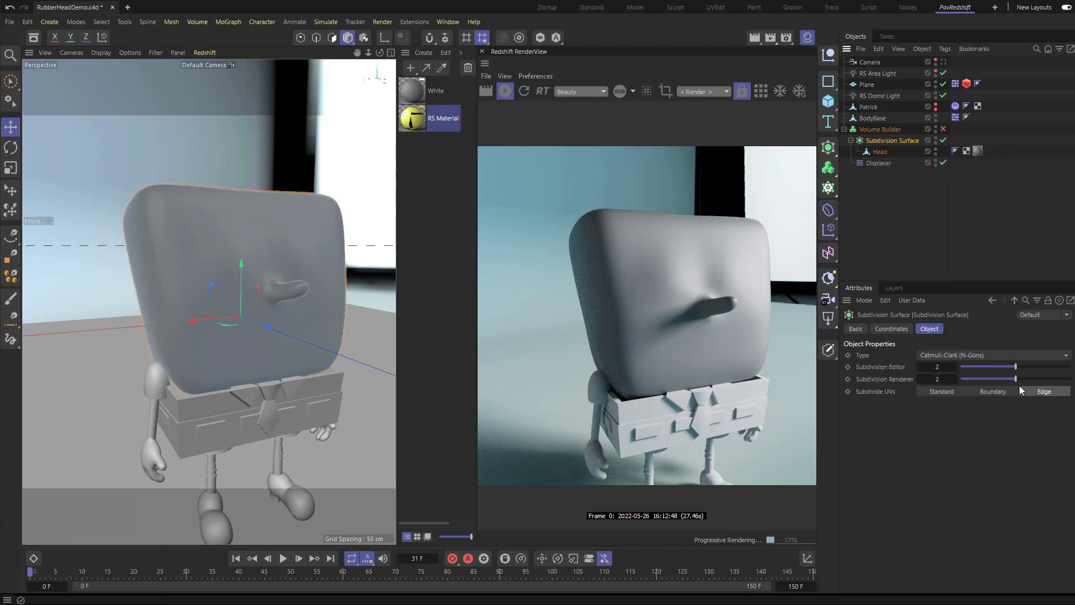
{"action": "left_click", "coordinate": [879, 164]}
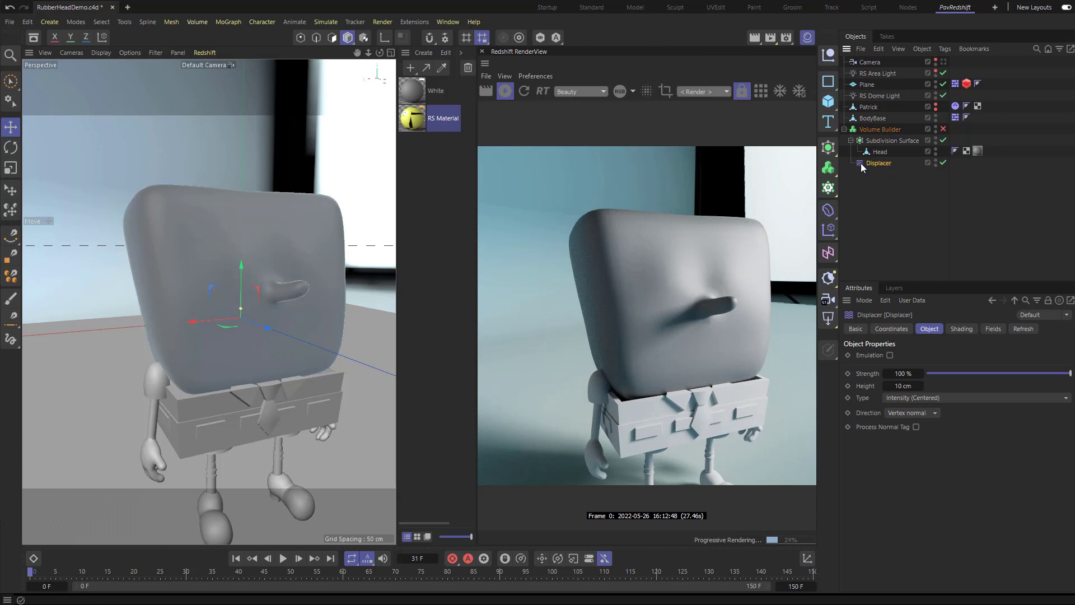
{"action": "left_click", "coordinate": [882, 140]}
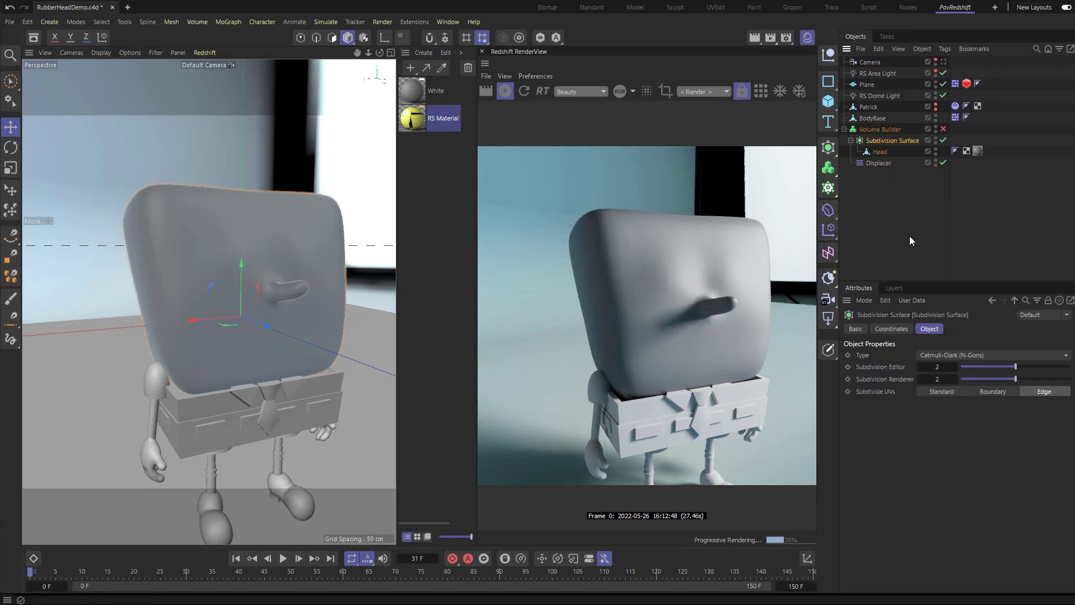
{"action": "left_click", "coordinate": [878, 152]}
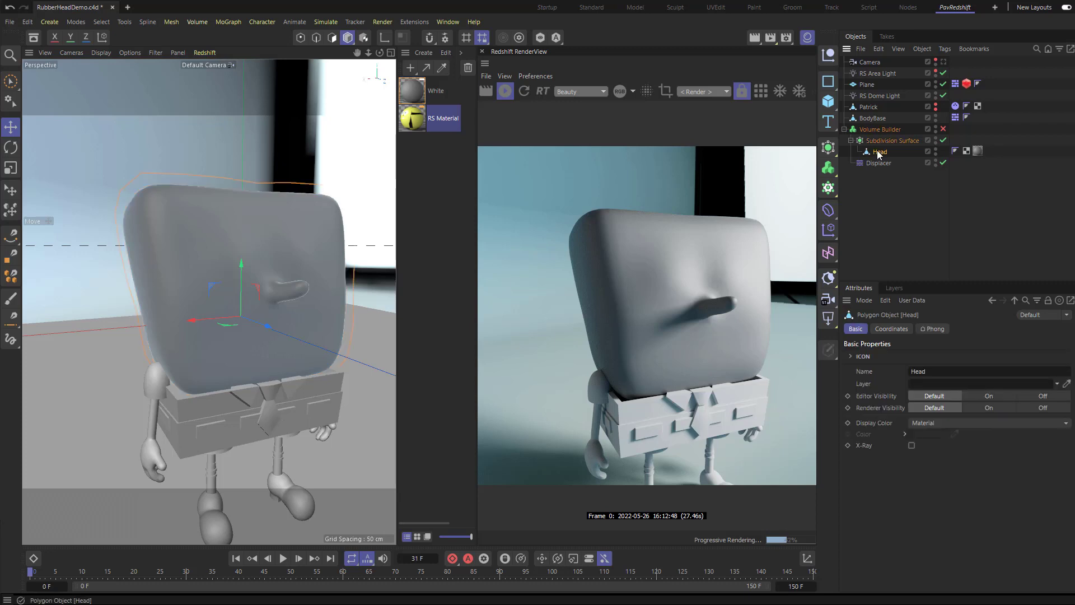
{"action": "left_click", "coordinate": [874, 141]}
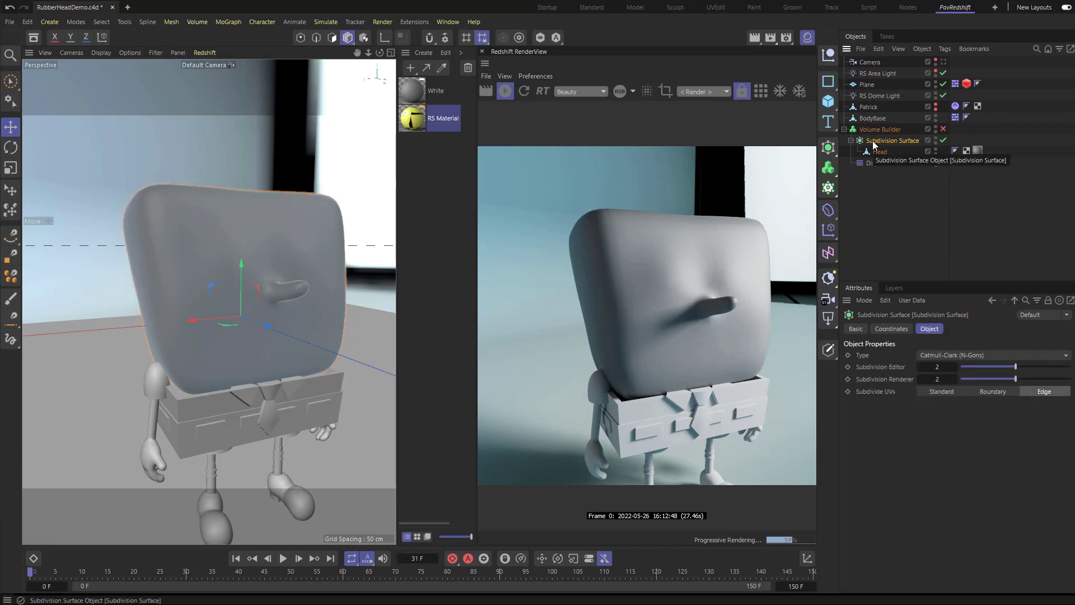
{"action": "left_click", "coordinate": [876, 164]}
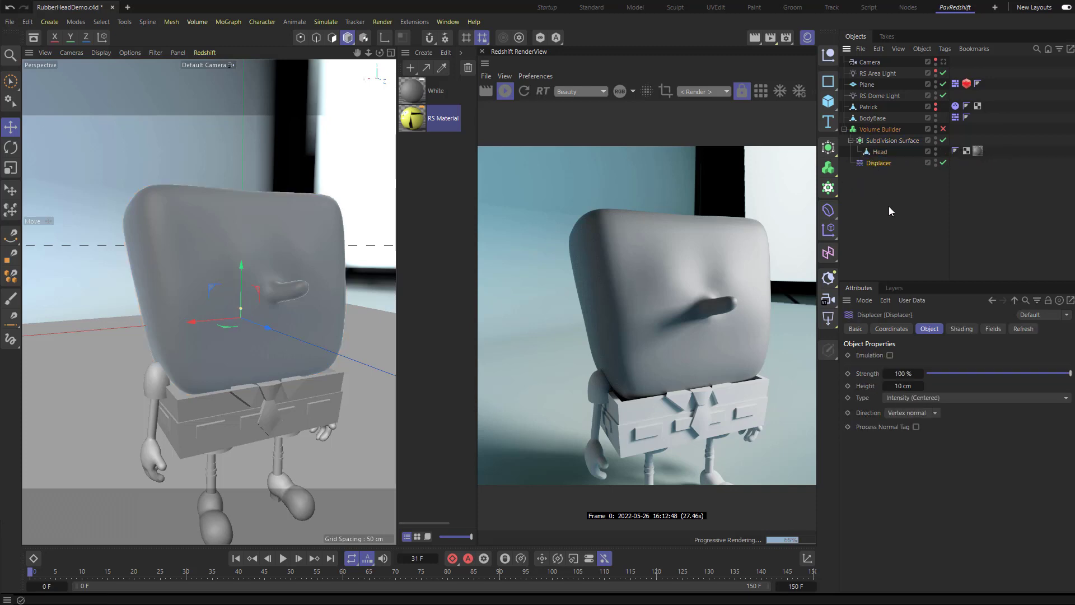
Step: Give the Displacer a Noise shader with 110% Global Scale, then browse the bitmap shaders
{"action": "left_click", "coordinate": [959, 330]}
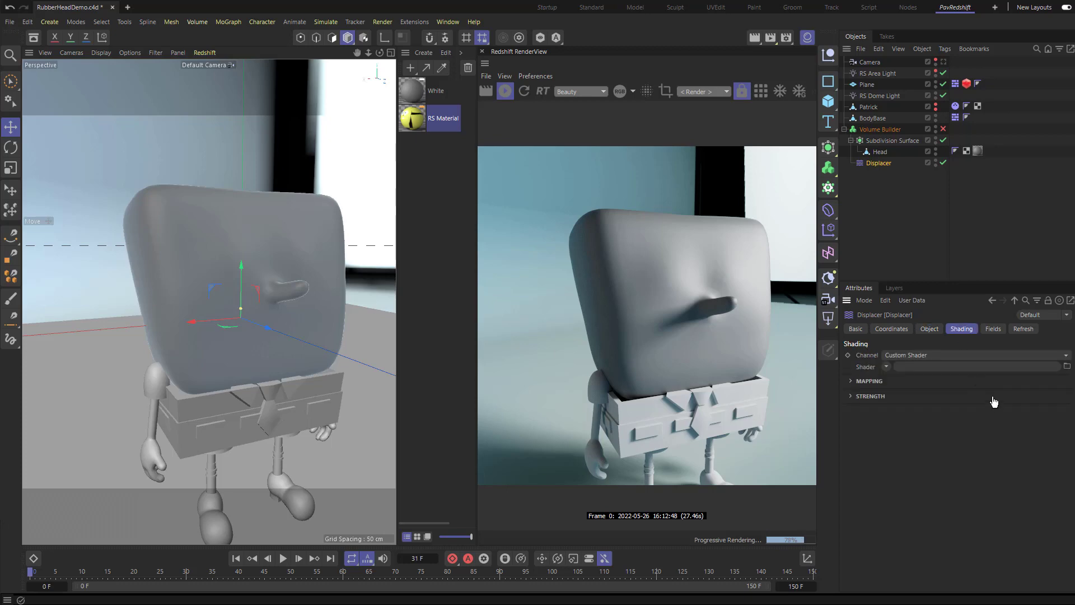
{"action": "left_click", "coordinate": [886, 367]}
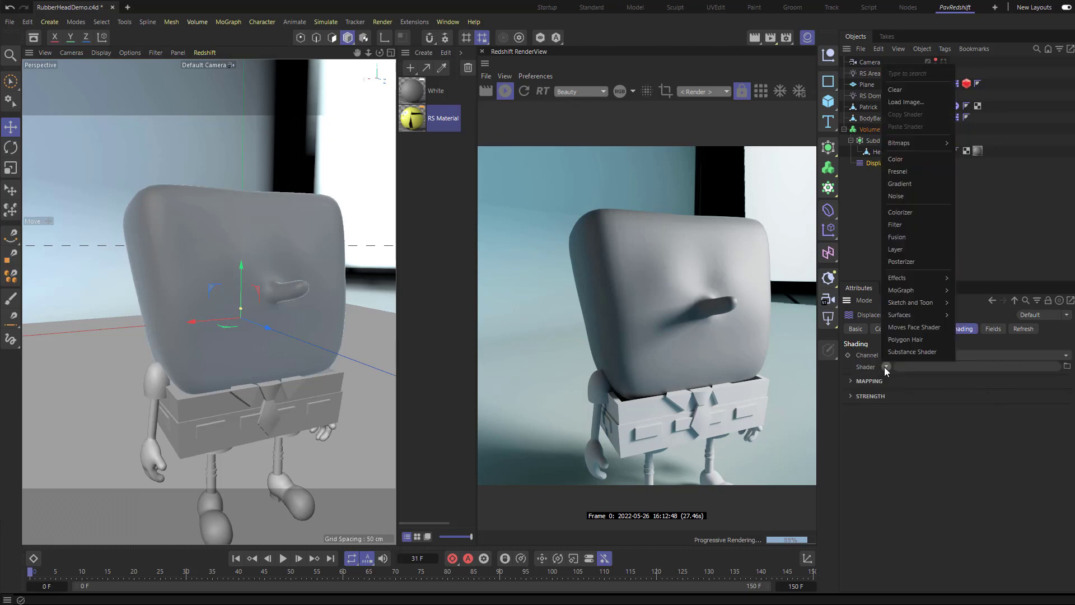
{"action": "left_click", "coordinate": [895, 196]}
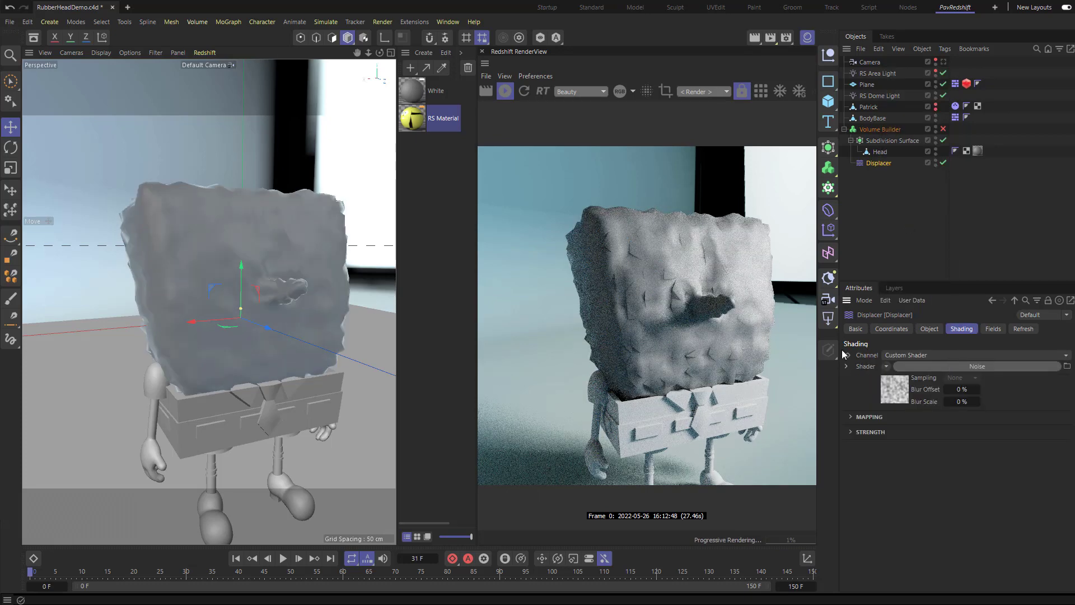
{"action": "left_click", "coordinate": [906, 397]}
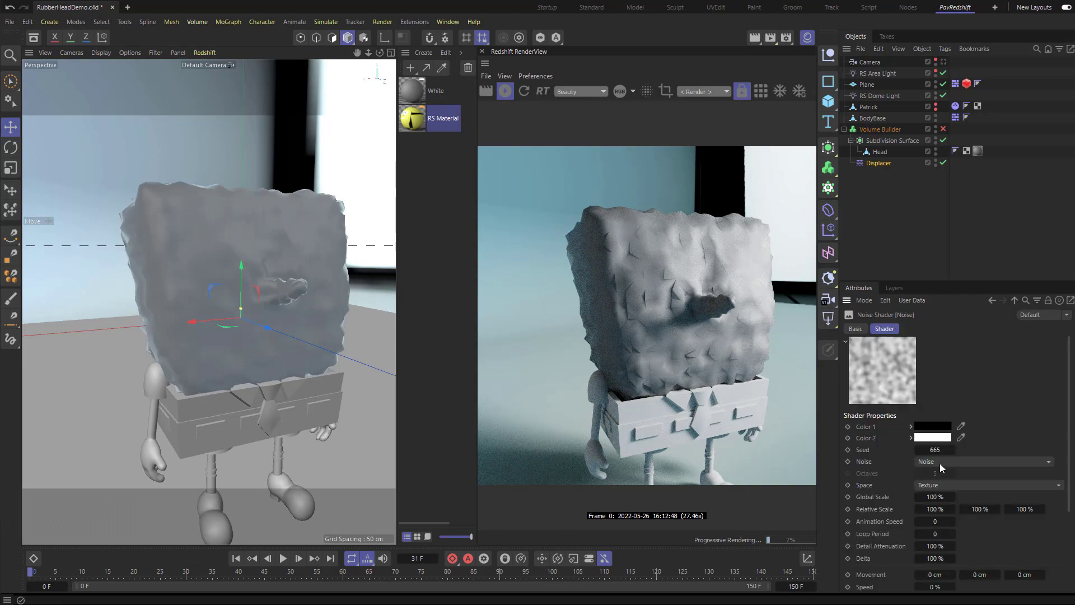
{"action": "left_click_drag", "start_coordinate": [933, 496], "coordinate": [940, 496]}
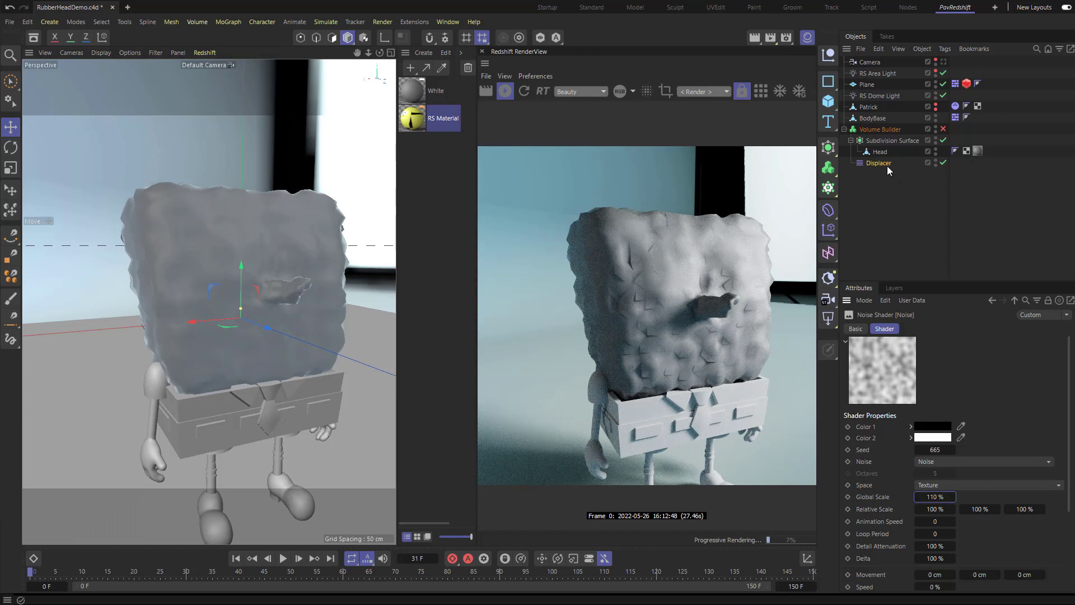
{"action": "left_click", "coordinate": [1015, 301]}
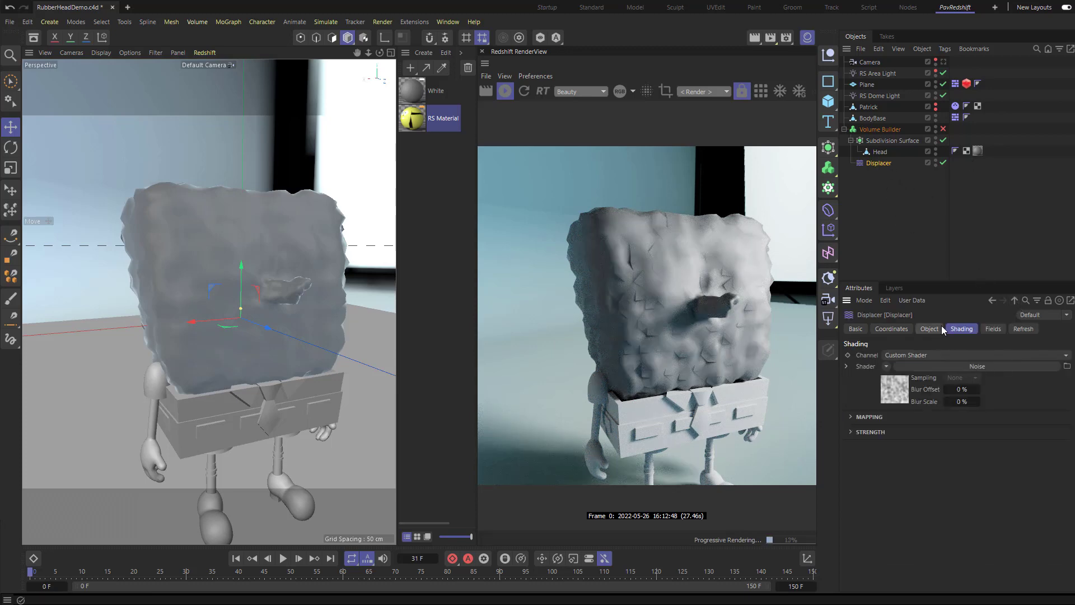
{"action": "left_click", "coordinate": [886, 366]}
{"action": "mouse_move", "coordinate": [913, 143]}
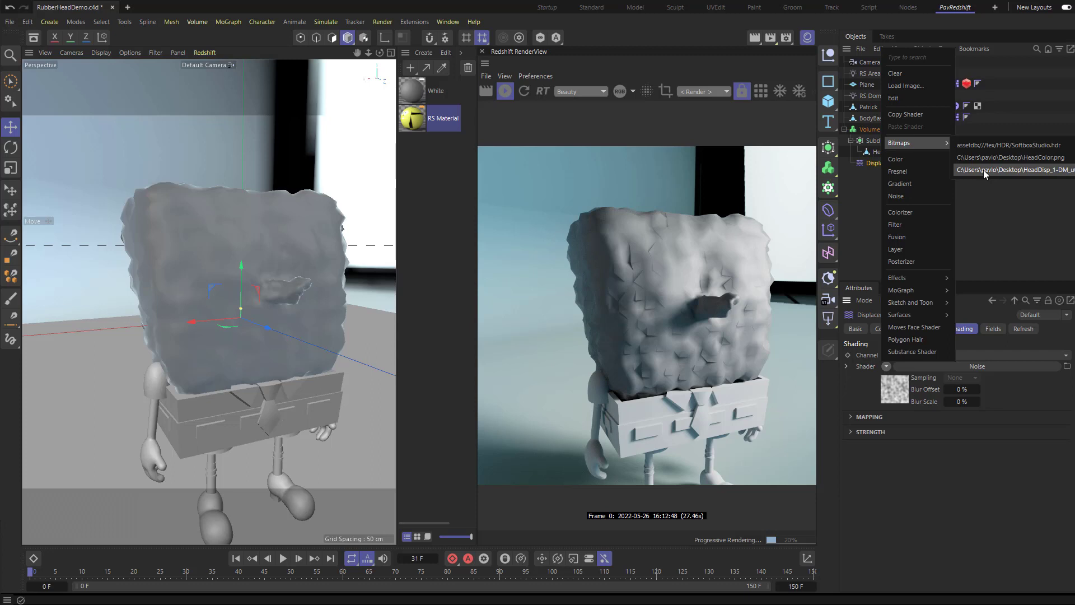
Step: Set the Displacer's shader to the recent bitmap HeadDisp_1-DM_u0_v0.exr
{"action": "left_click", "coordinate": [1003, 218]}
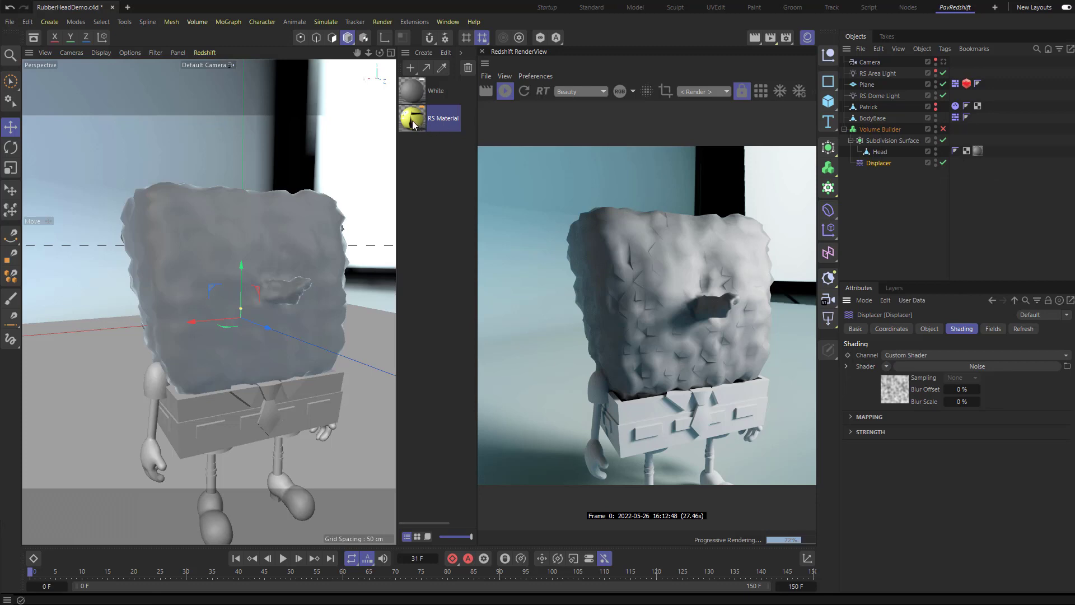
{"action": "left_click", "coordinate": [886, 366]}
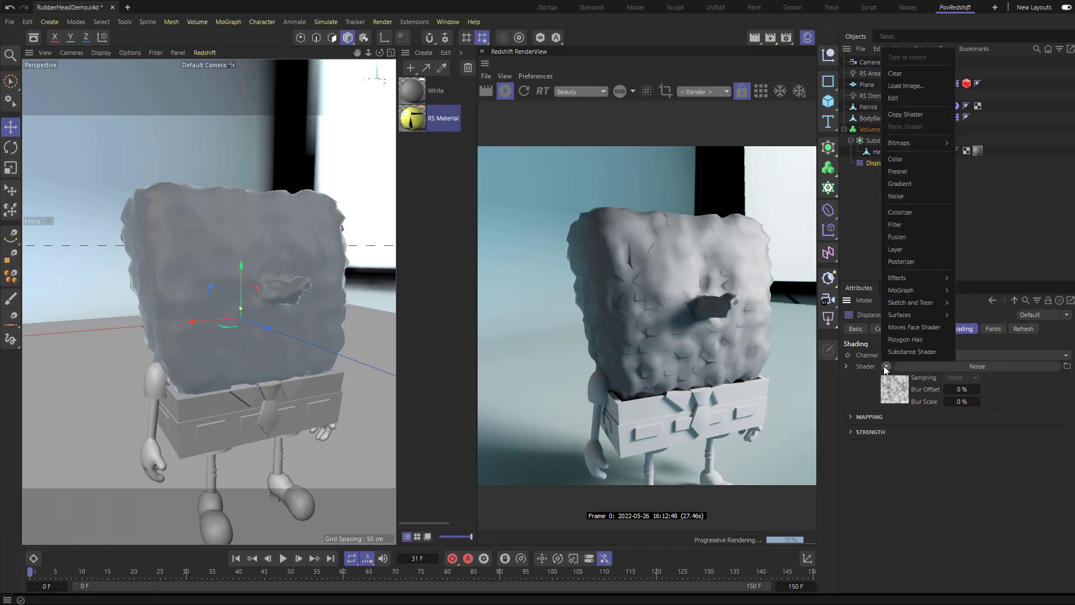
{"action": "left_click", "coordinate": [899, 85]}
{"action": "left_click", "coordinate": [631, 386]}
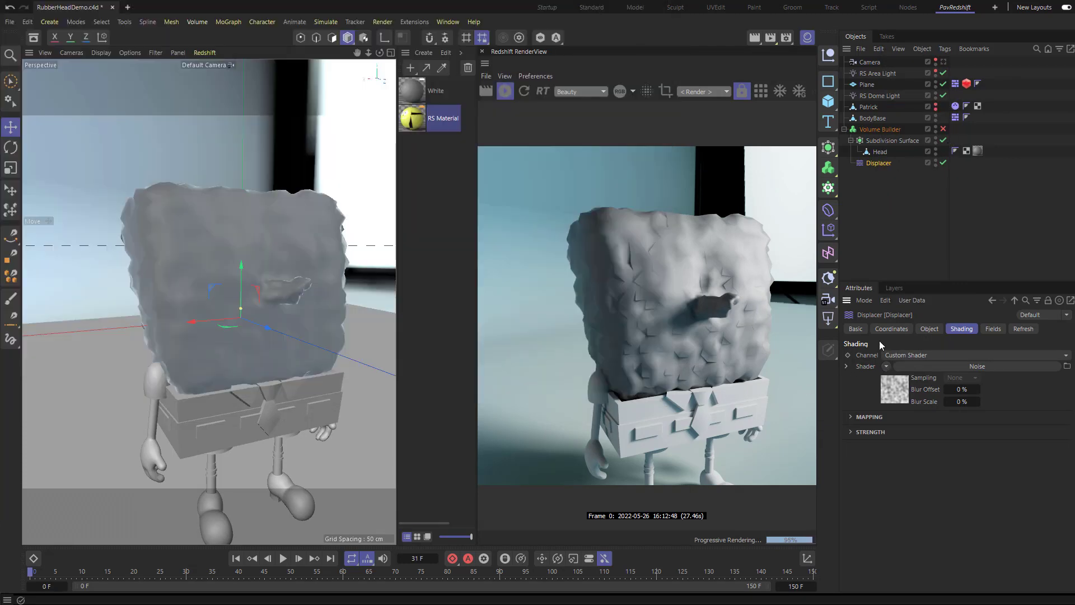
{"action": "left_click", "coordinate": [886, 366]}
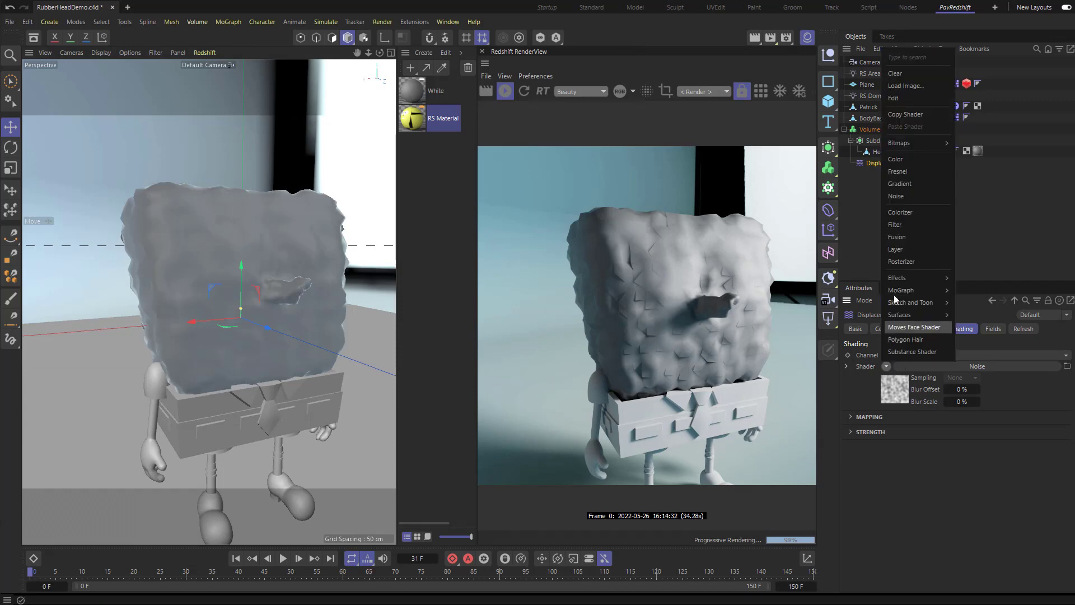
{"action": "mouse_move", "coordinate": [952, 142]}
{"action": "left_click", "coordinate": [999, 170]}
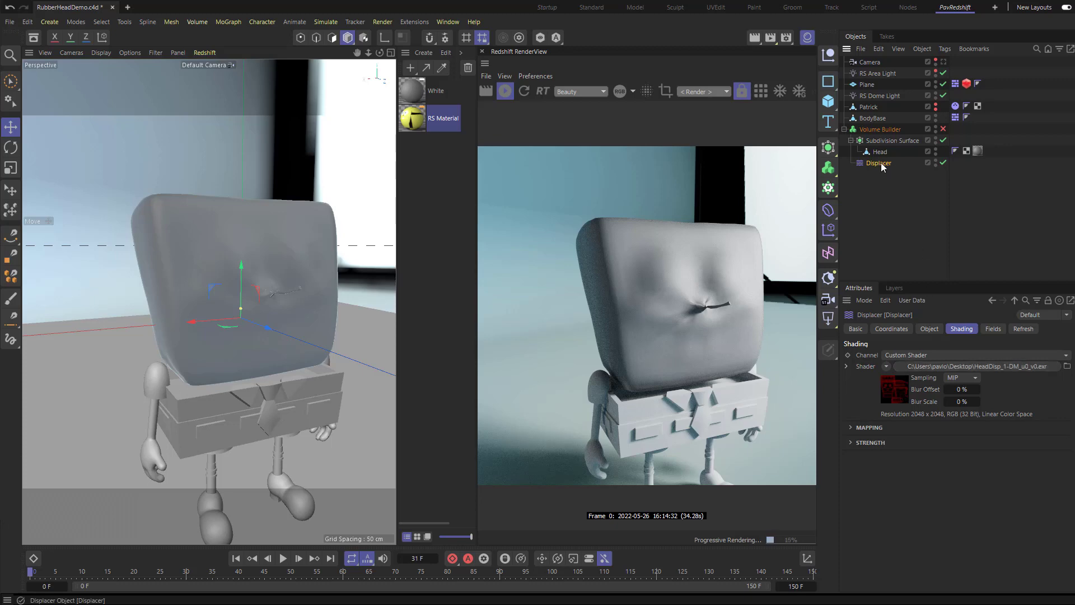
Step: Change the Displacer type from Intensity (Centered) to Intensity and raise Height to 83 cm
{"action": "left_click", "coordinate": [929, 329]}
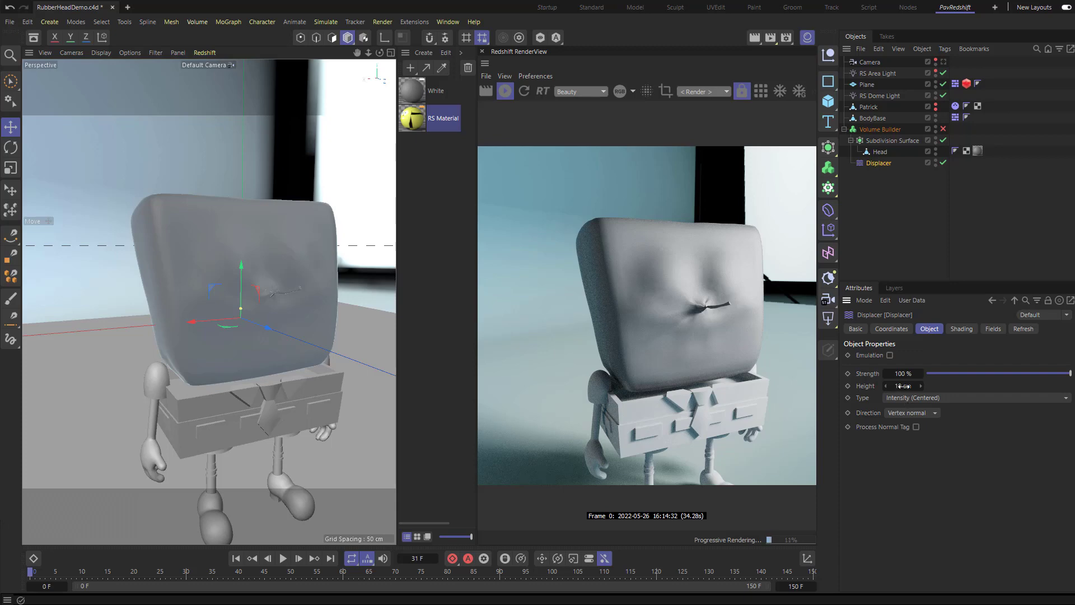
{"action": "mouse_move", "coordinate": [902, 386]}
{"action": "left_mouse_down"}
{"action": "mouse_move", "coordinate": [921, 386]}
{"action": "mouse_move", "coordinate": [902, 386]}
{"action": "left_mouse_up"}
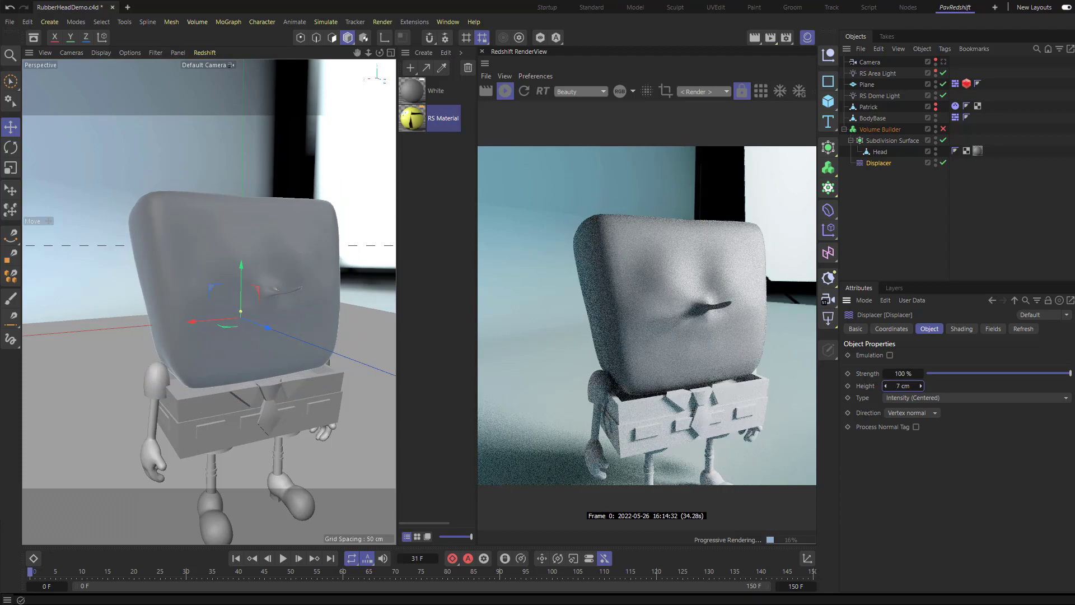
{"action": "left_click", "coordinate": [903, 399]}
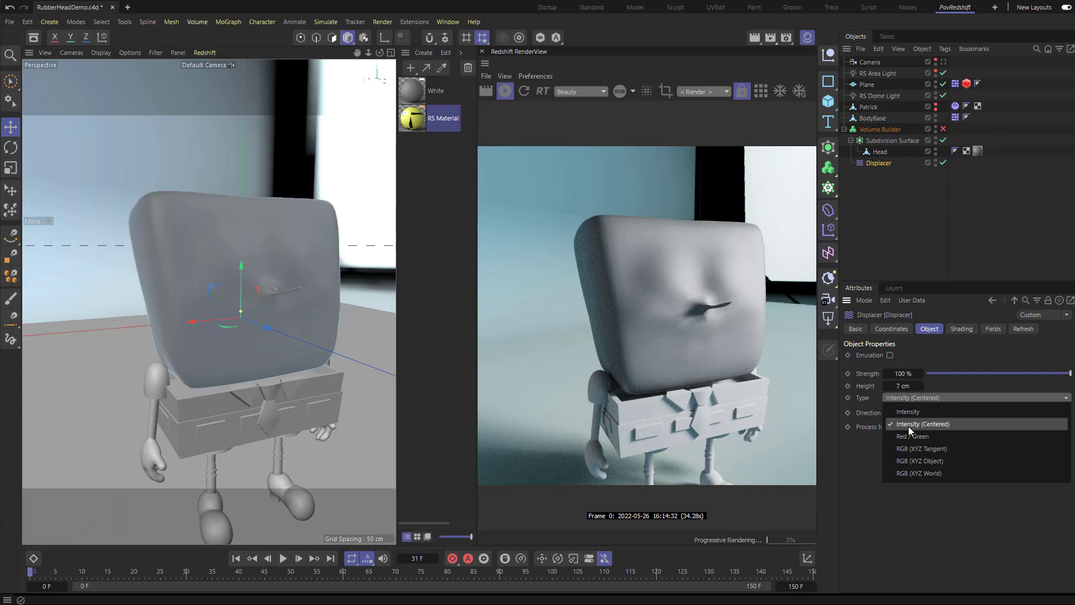
{"action": "left_click", "coordinate": [916, 412]}
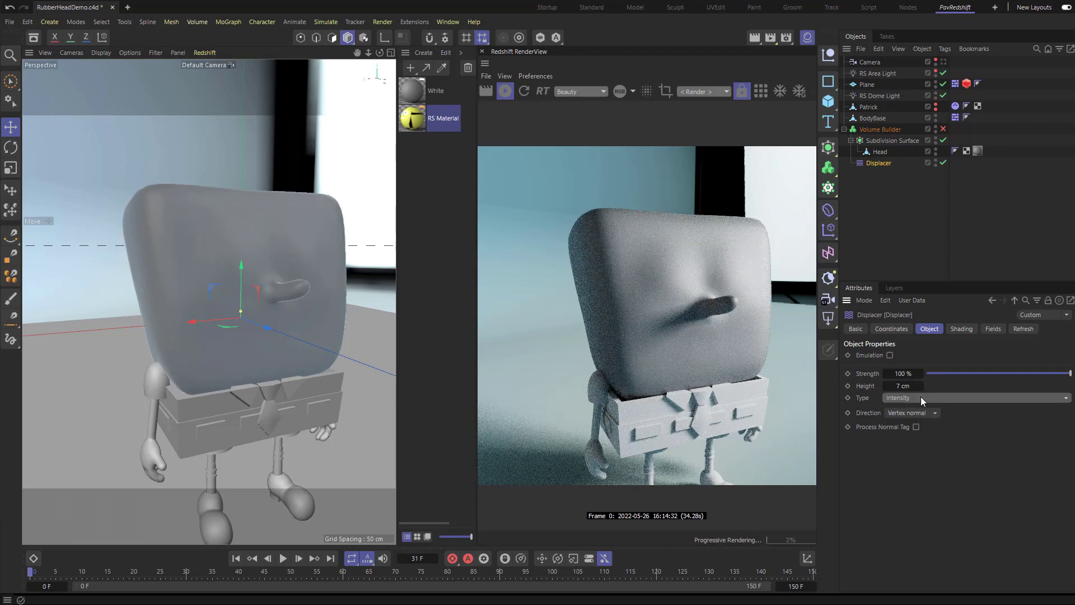
{"action": "left_click_drag", "start_coordinate": [920, 386], "coordinate": [926, 523]}
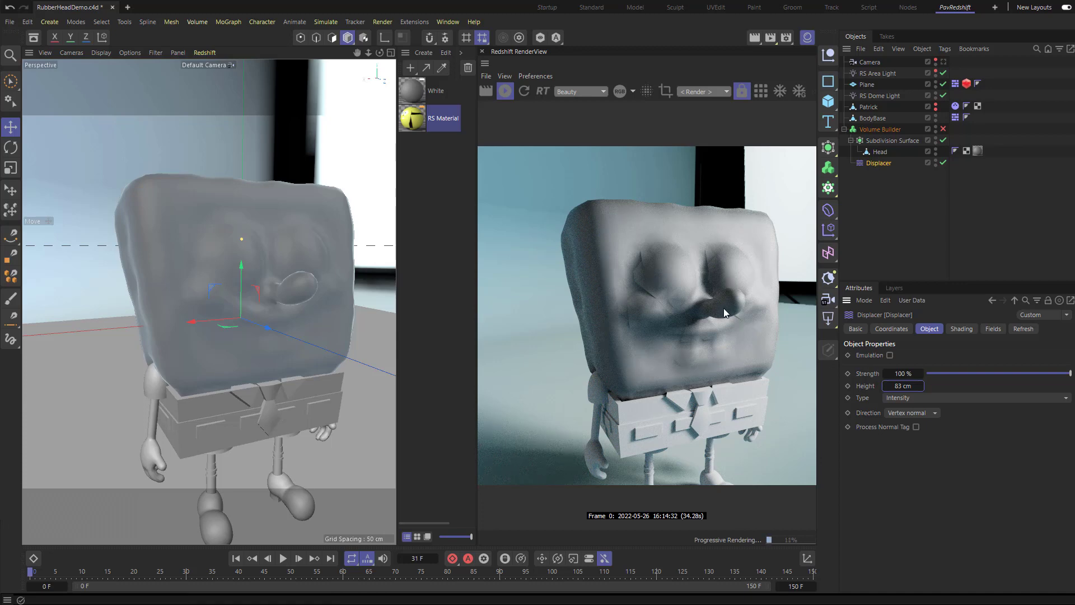
Step: Raise the Subdivision Surface editor level to 3 and set the Displacer height to 91 cm
{"action": "left_click", "coordinate": [880, 140]}
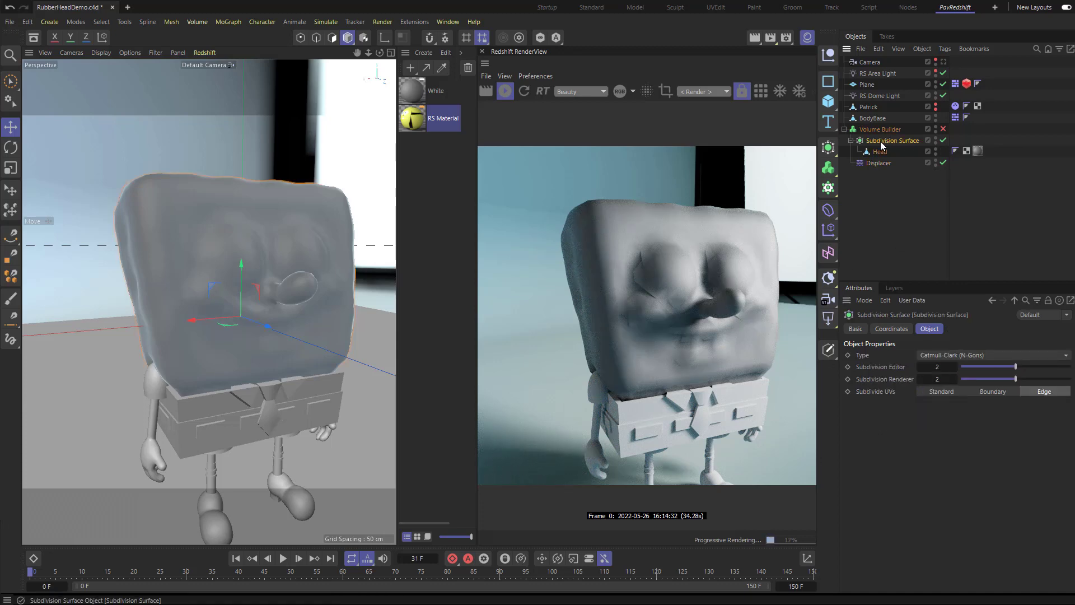
{"action": "left_click_drag", "start_coordinate": [1019, 365], "coordinate": [1036, 378]}
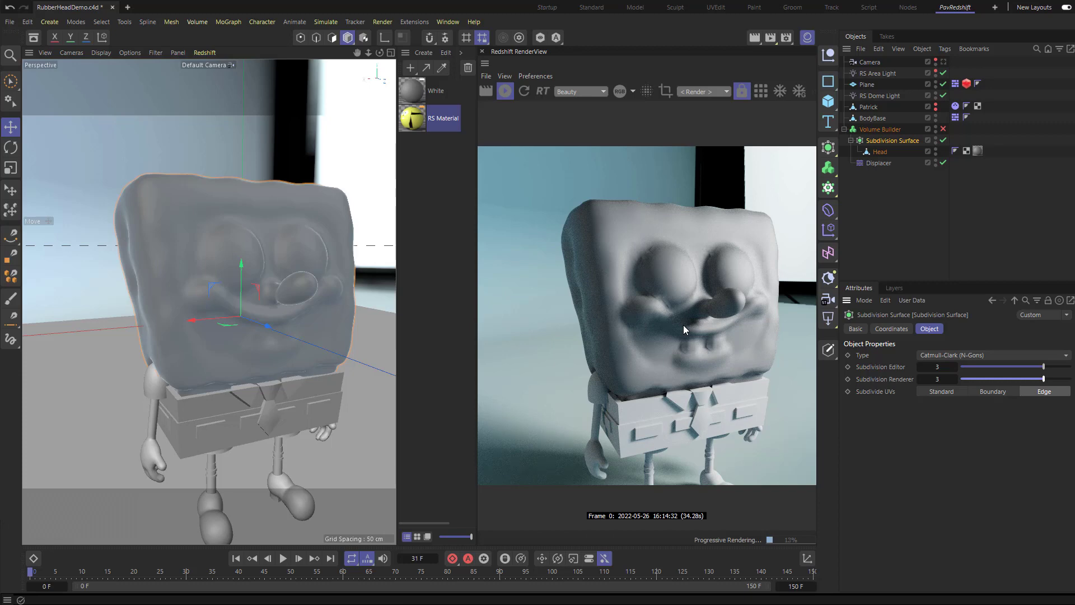
{"action": "left_click", "coordinate": [891, 163]}
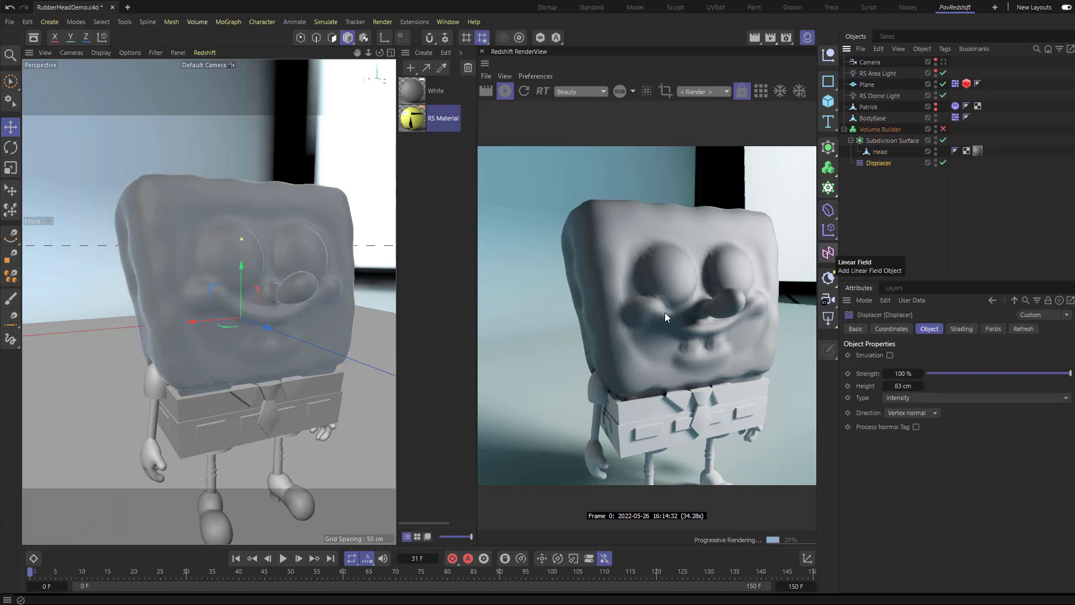
{"action": "mouse_move", "coordinate": [886, 386]}
{"action": "left_mouse_down"}
{"action": "mouse_move", "coordinate": [867, 385]}
{"action": "mouse_move", "coordinate": [899, 399]}
{"action": "left_mouse_up"}
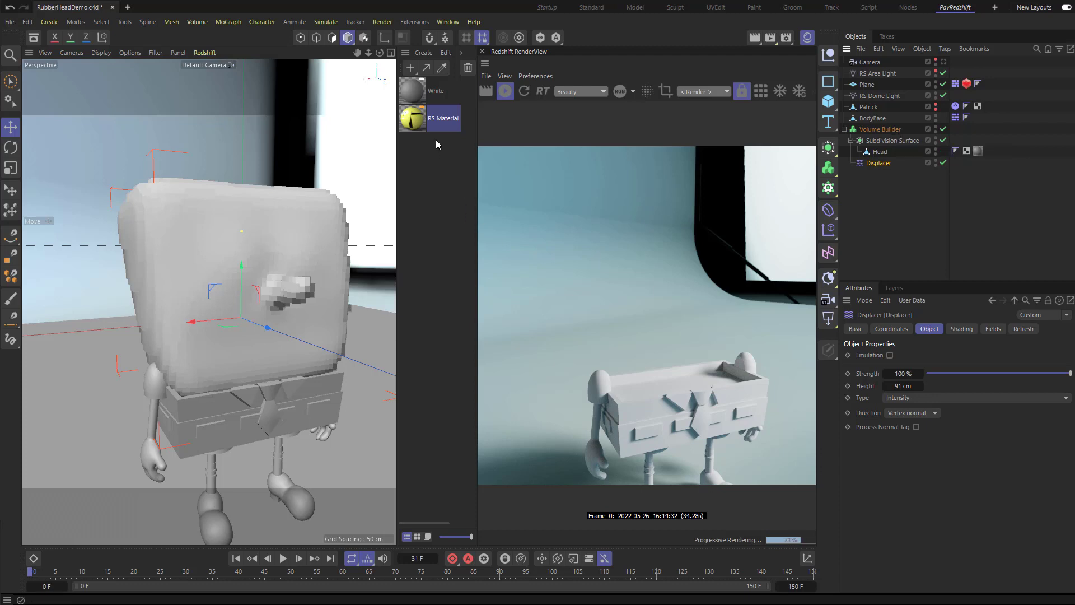
Step: Confirm Redshift as the renderer in the Render Settings
{"action": "left_click", "coordinate": [786, 38]}
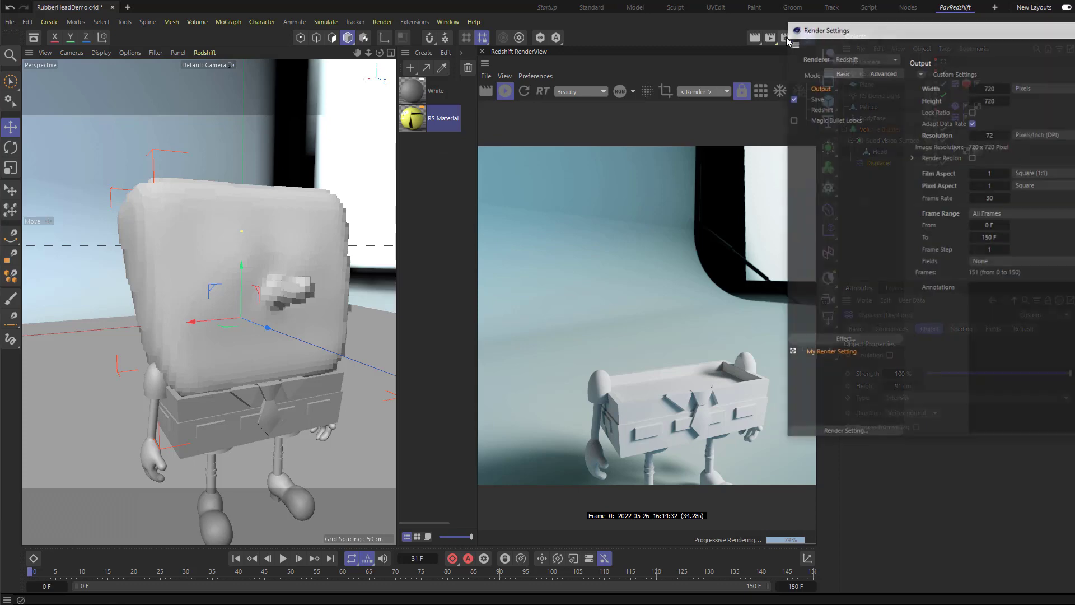
{"action": "left_click", "coordinate": [654, 101]}
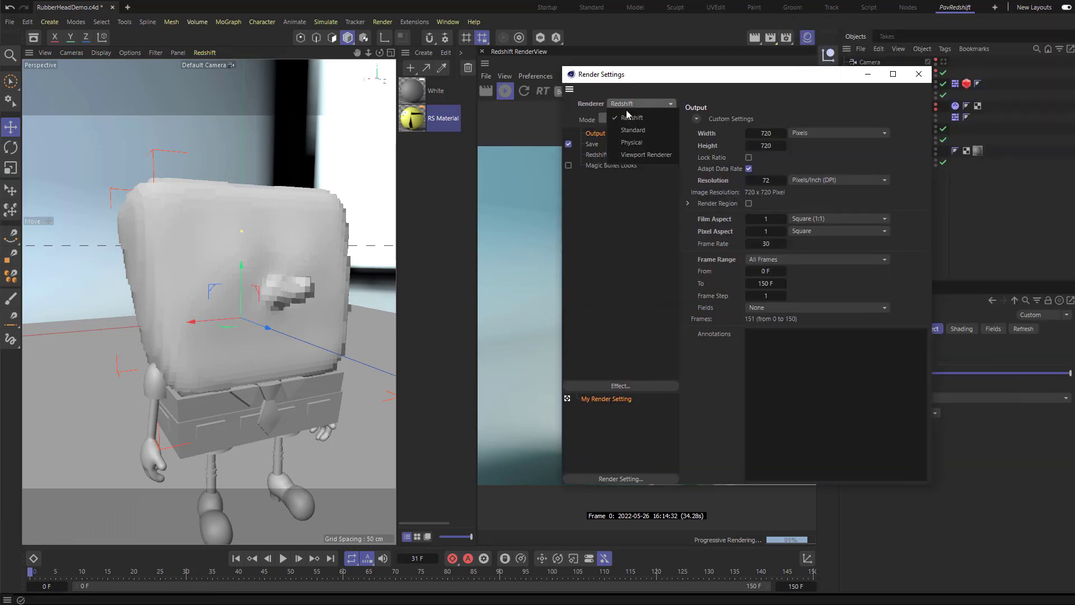
{"action": "left_click", "coordinate": [637, 101]}
{"action": "left_click", "coordinate": [918, 74]}
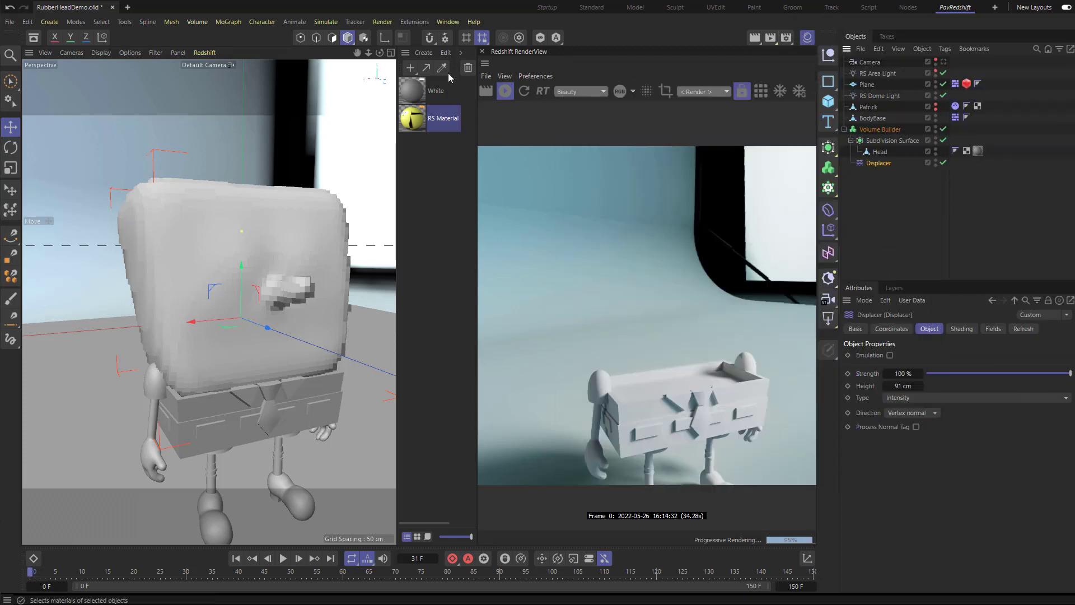
Step: Bring up the Material Manager's options for creating a new material
{"action": "left_click", "coordinate": [446, 22]}
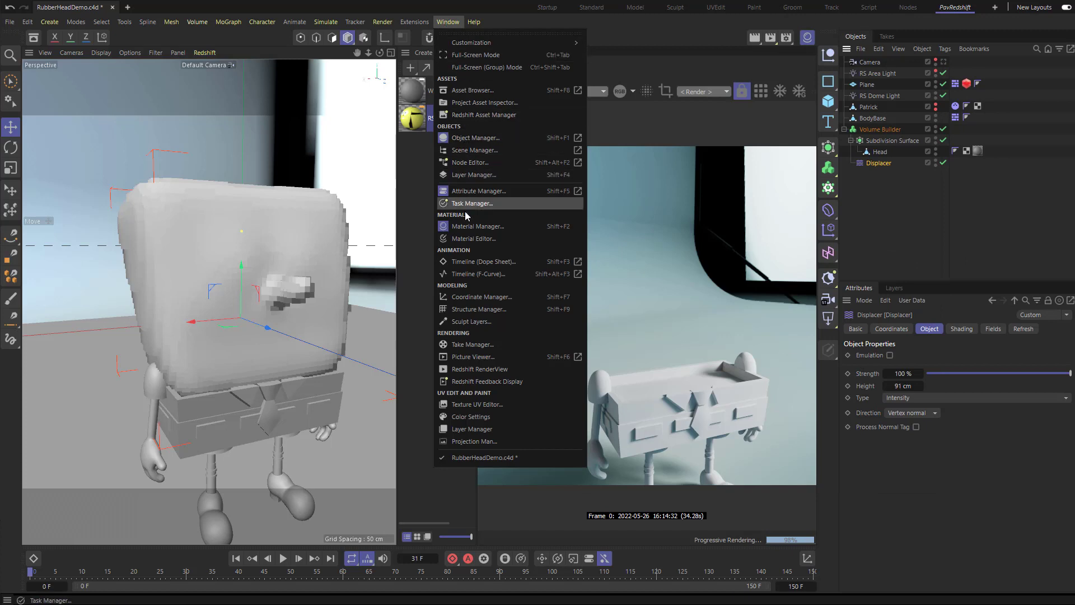
{"action": "left_click", "coordinate": [425, 159]}
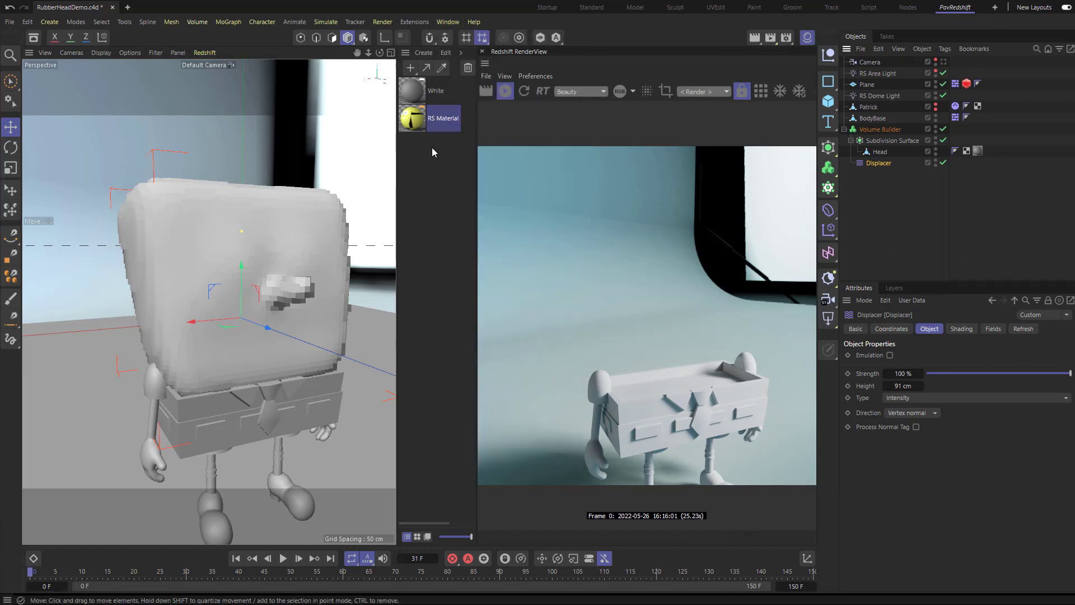
{"action": "left_click", "coordinate": [410, 67]}
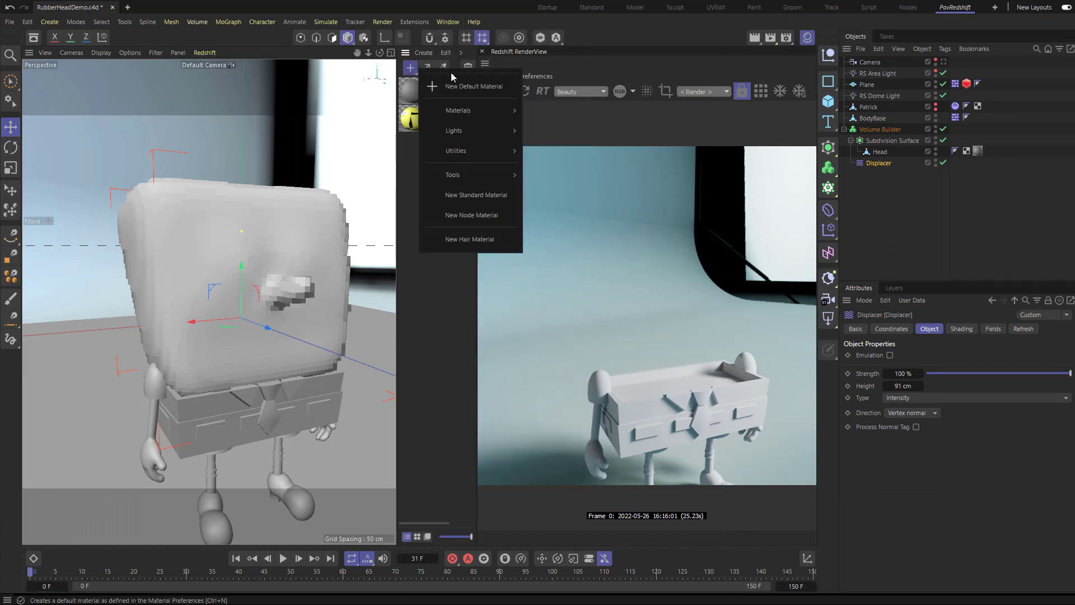
Step: Create a Redshift Volume material and apply it to the Volume Builder
{"action": "mouse_move", "coordinate": [462, 108]}
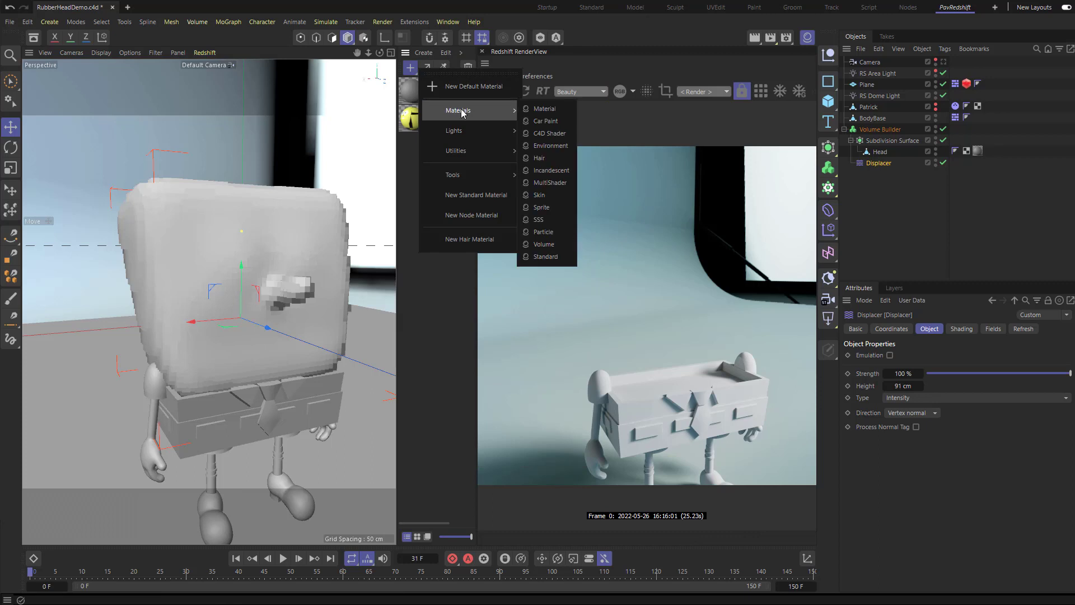
{"action": "left_click", "coordinate": [537, 245]}
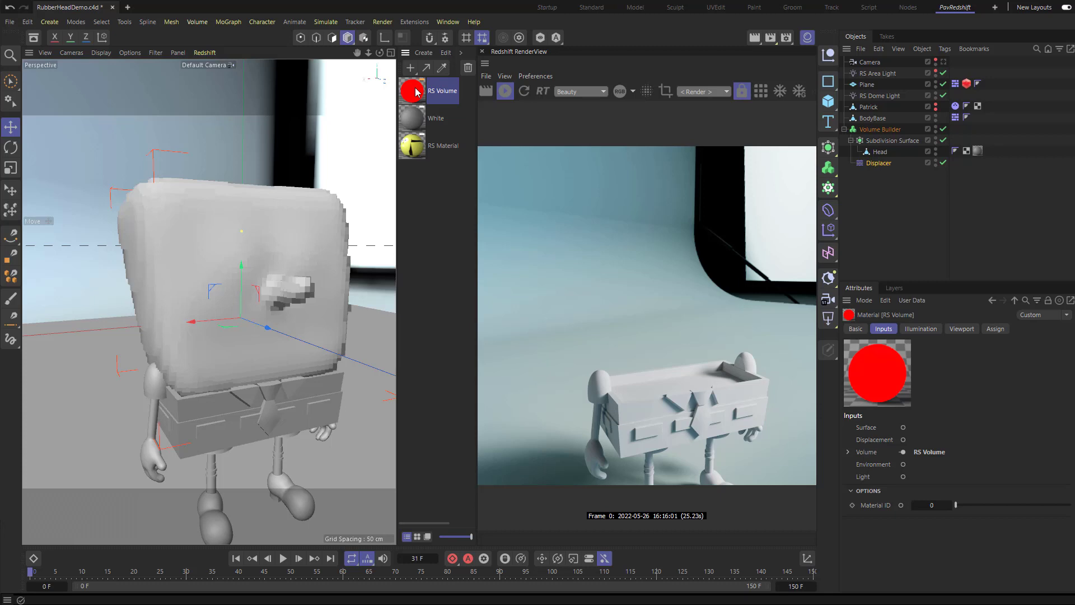
{"action": "left_click_drag", "start_coordinate": [416, 92], "coordinate": [901, 130]}
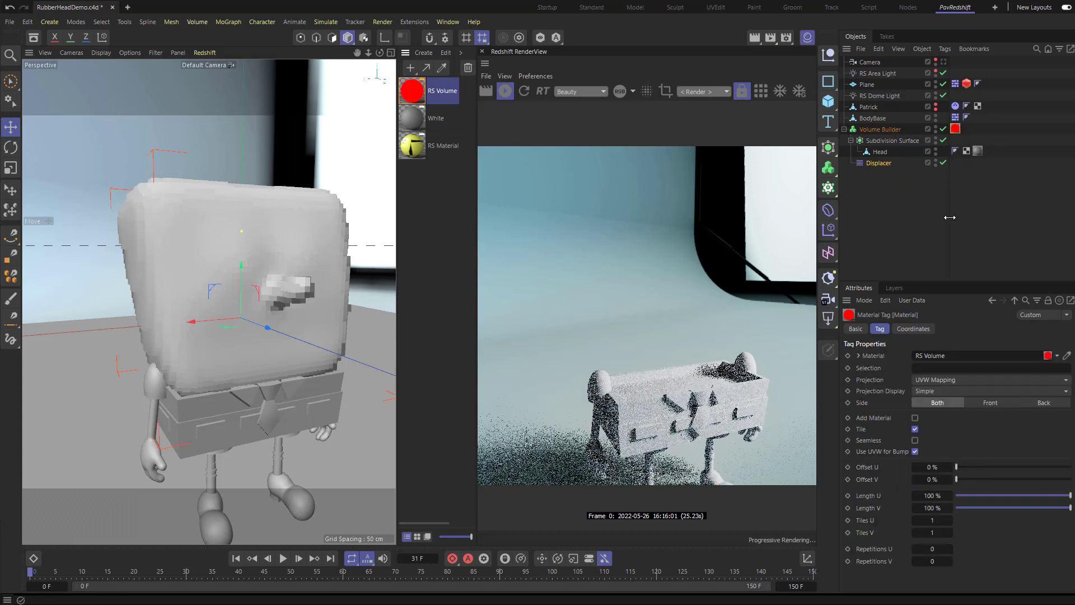
Step: Change the Volume Builder's volume type from Signed Distance Field to Fog
{"action": "left_click", "coordinate": [877, 134]}
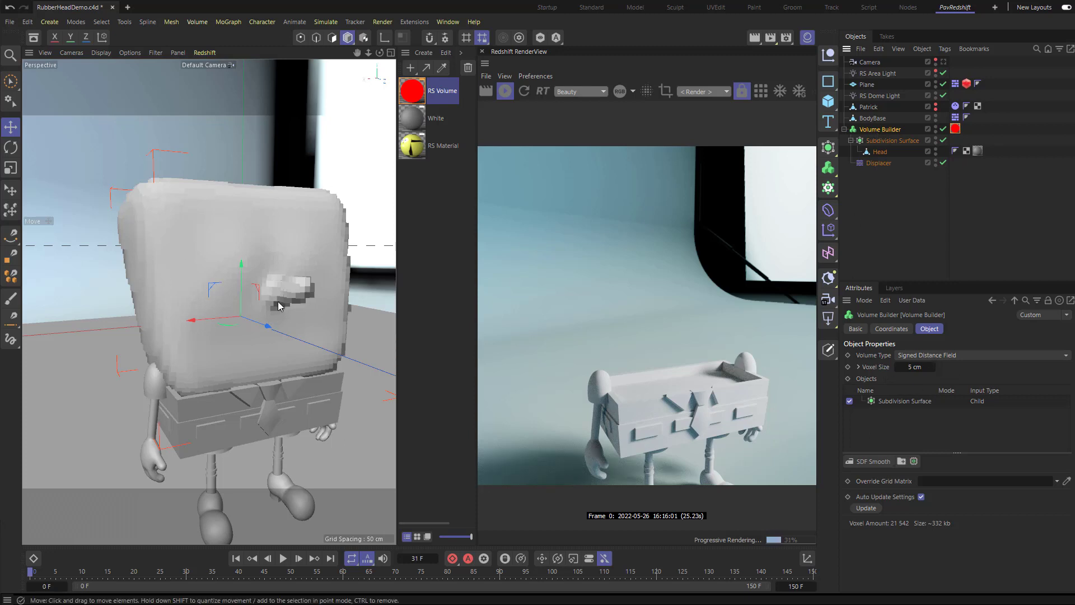
{"action": "left_click", "coordinate": [939, 356]}
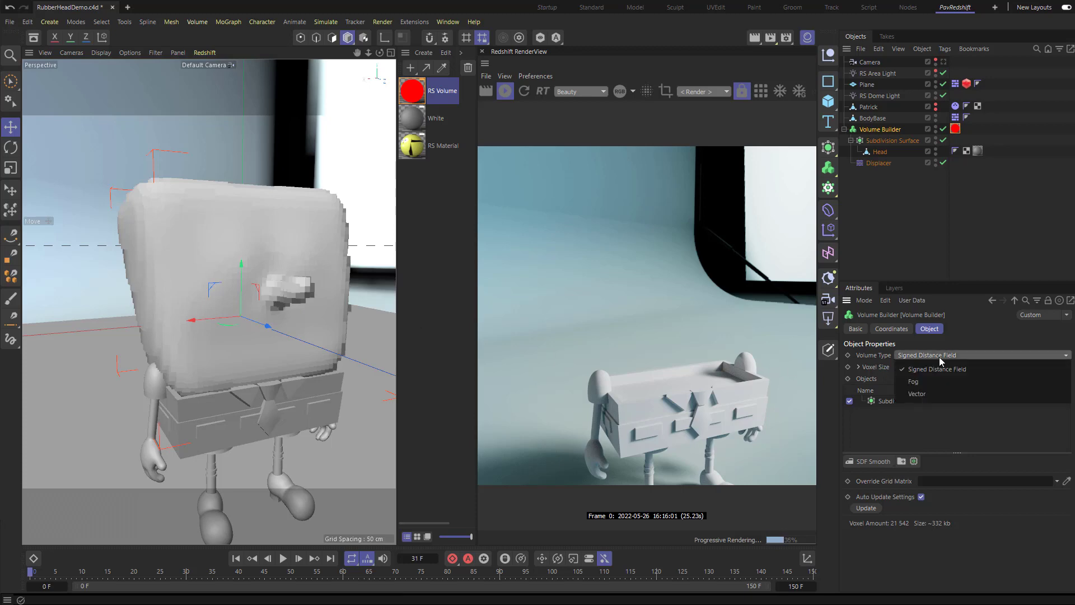
{"action": "left_click", "coordinate": [929, 381]}
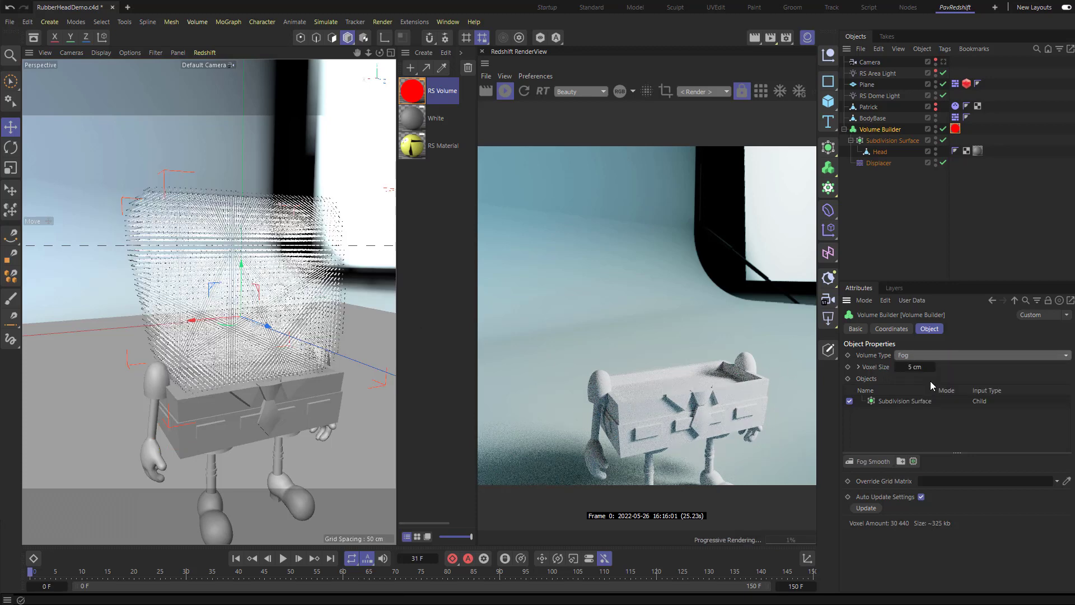
{"action": "left_click", "coordinate": [412, 93]}
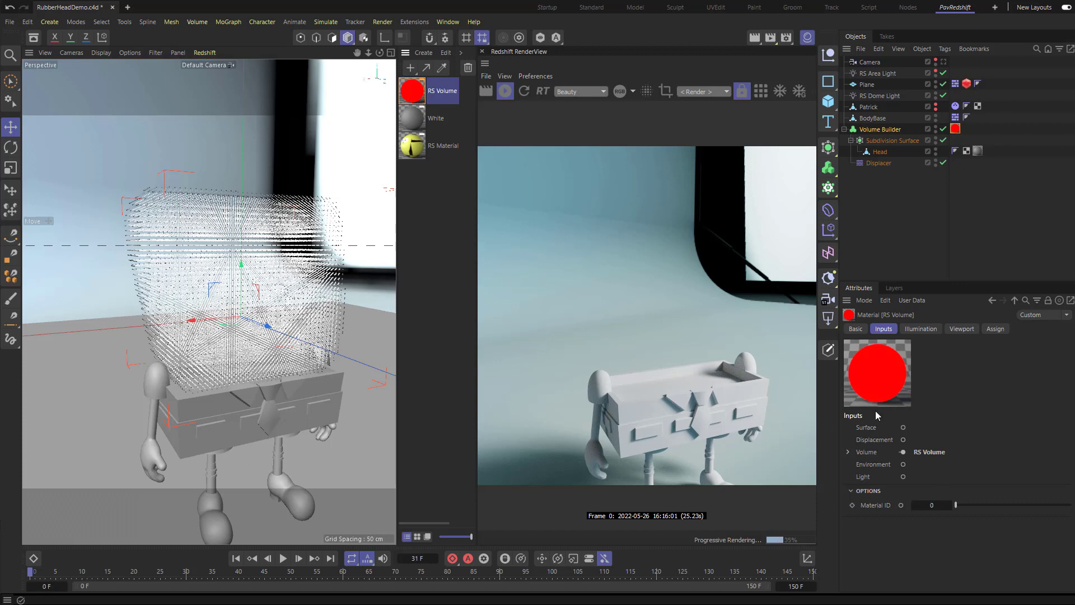
Step: Point the RS Volume scatter channel at the Volume Builders preset
{"action": "left_click", "coordinate": [848, 452]}
{"action": "scroll", "coordinate": [982, 448], "scroll_direction": "down", "scroll_amount": 3}
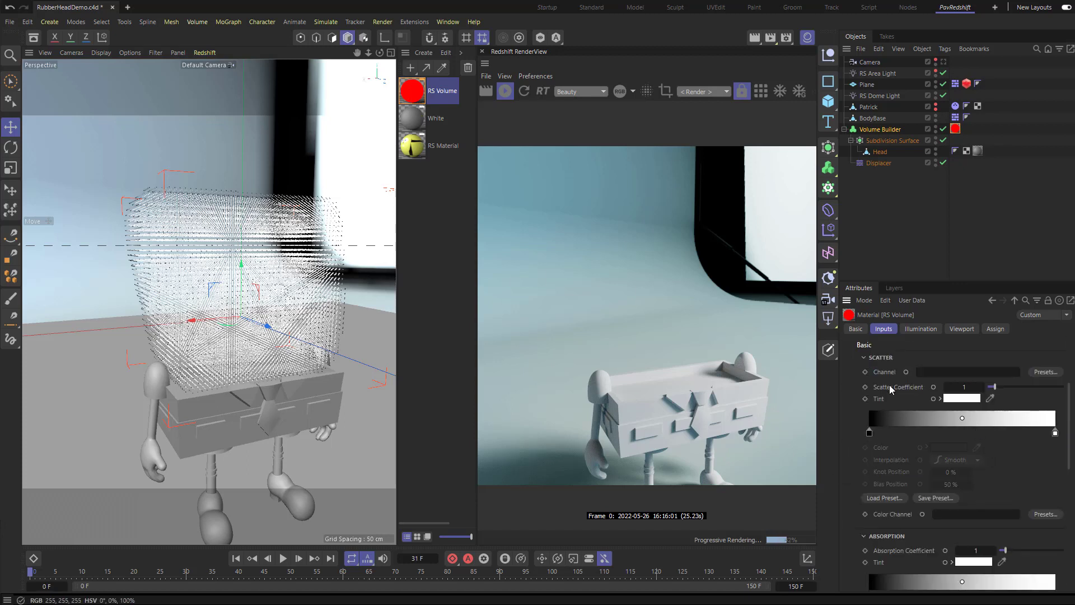
{"action": "scroll", "coordinate": [939, 540], "scroll_direction": "up", "scroll_amount": 1}
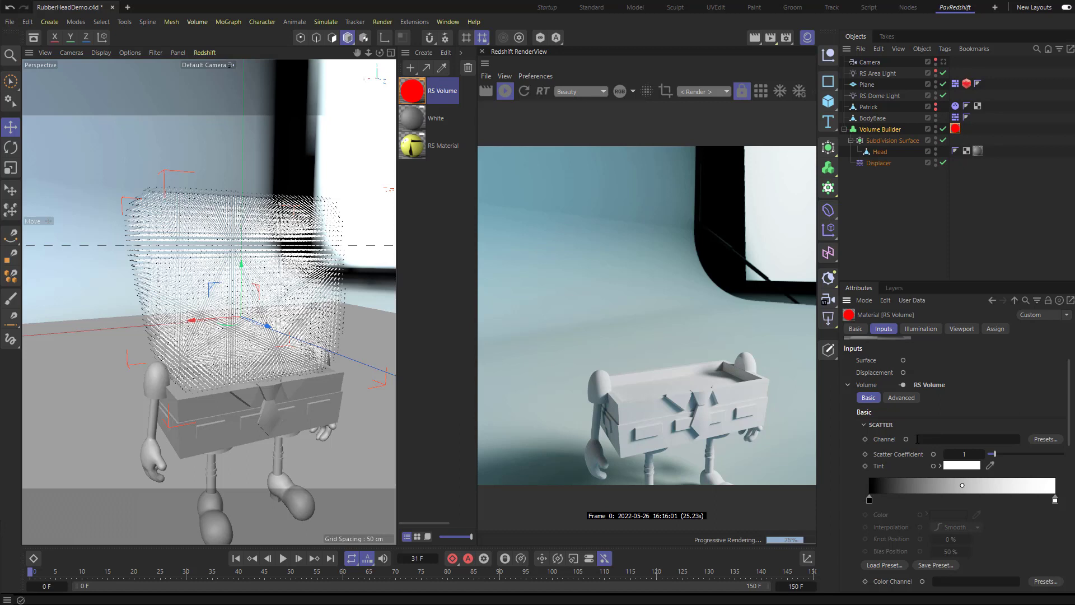
{"action": "left_click", "coordinate": [1039, 440]}
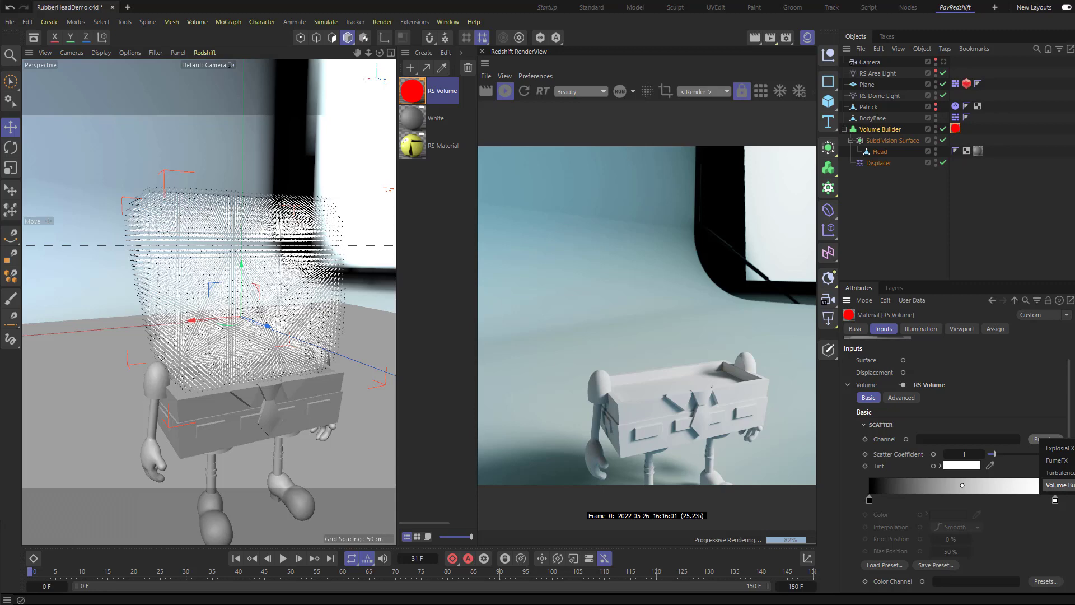
{"action": "left_click", "coordinate": [1044, 476]}
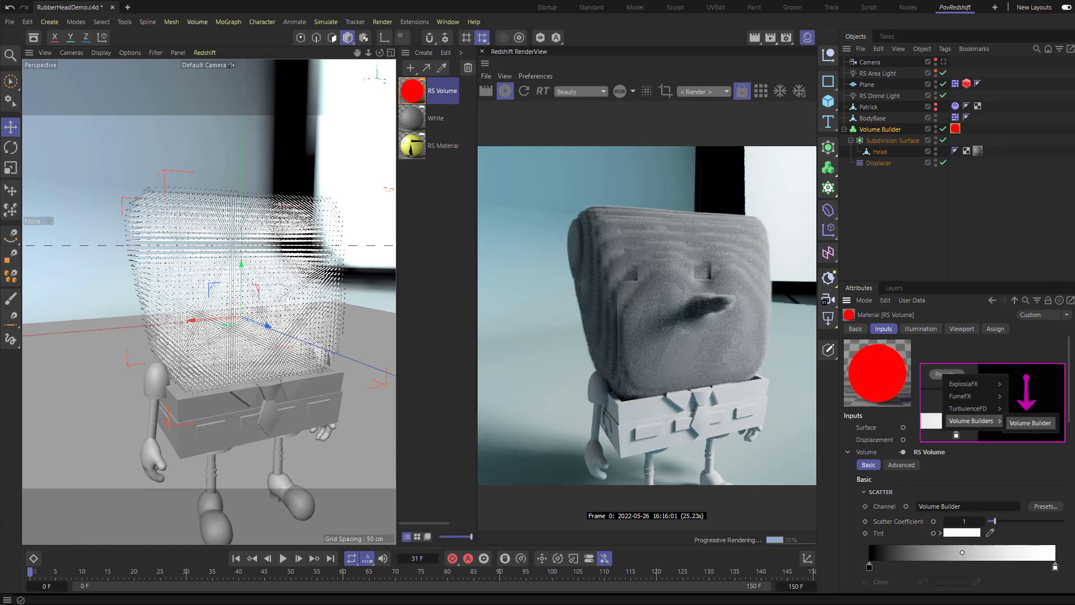
Step: Rename the Volume Builder to 'Bob Volume'
{"action": "left_click", "coordinate": [880, 130]}
{"action": "double_click", "coordinate": [880, 129]}
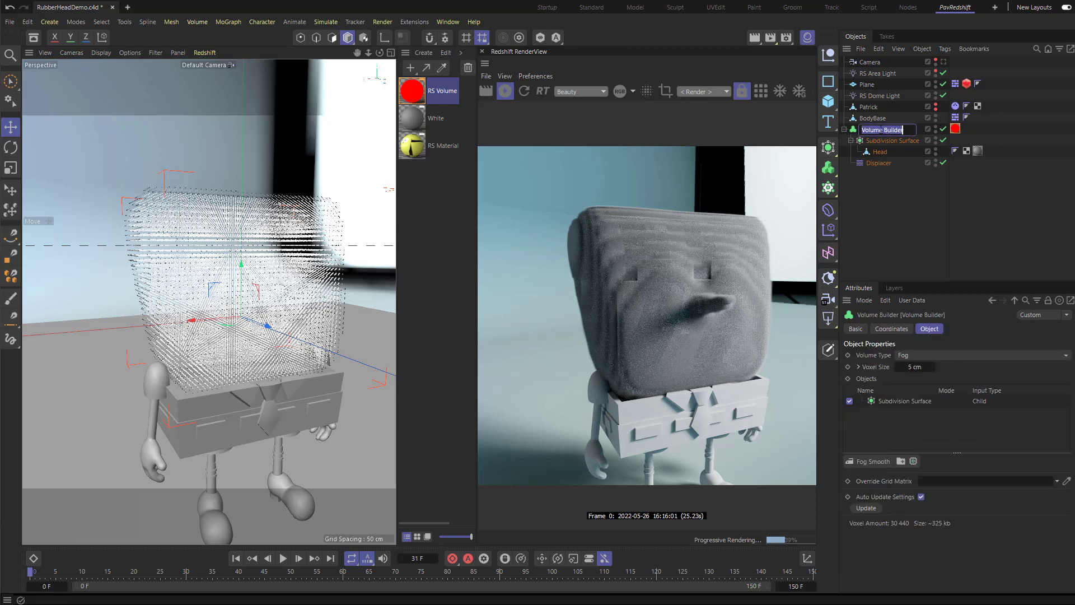
{"action": "type", "text": "Bob Volume"}
{"action": "key", "text": "Return"}
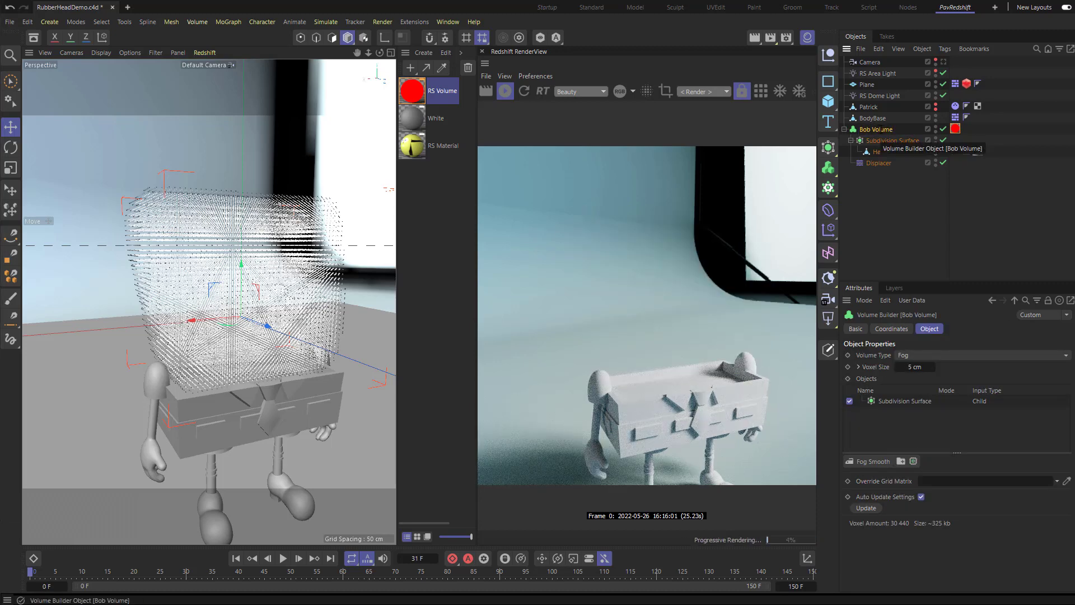
Step: Link the RS Volume material's scatter channel to Bob Volume
{"action": "left_click", "coordinate": [412, 90]}
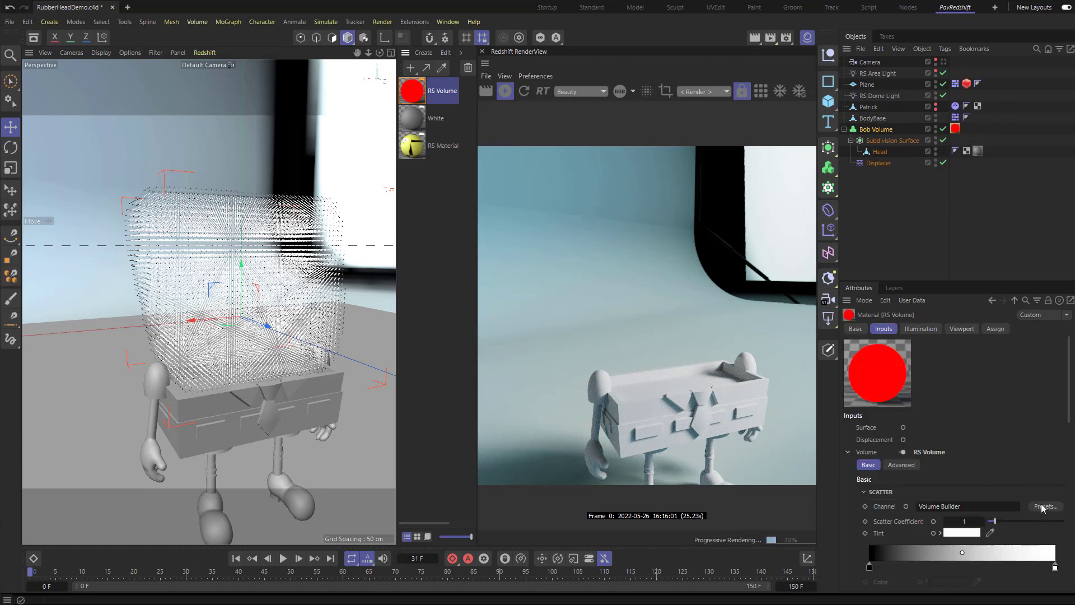
{"action": "left_click", "coordinate": [1042, 503]}
{"action": "mouse_move", "coordinate": [1062, 552]}
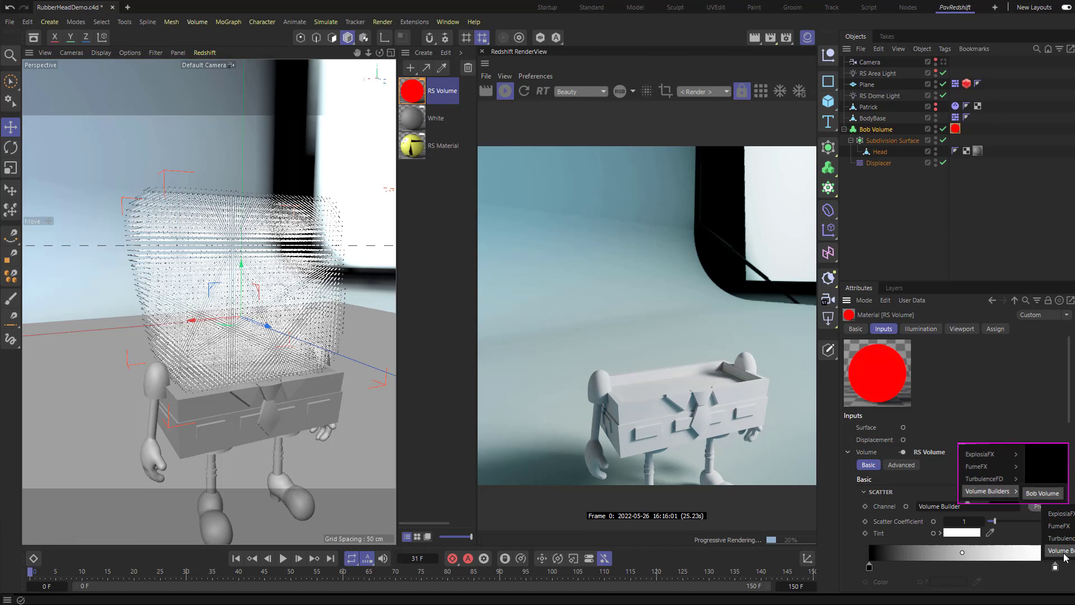
{"action": "left_click", "coordinate": [1072, 551]}
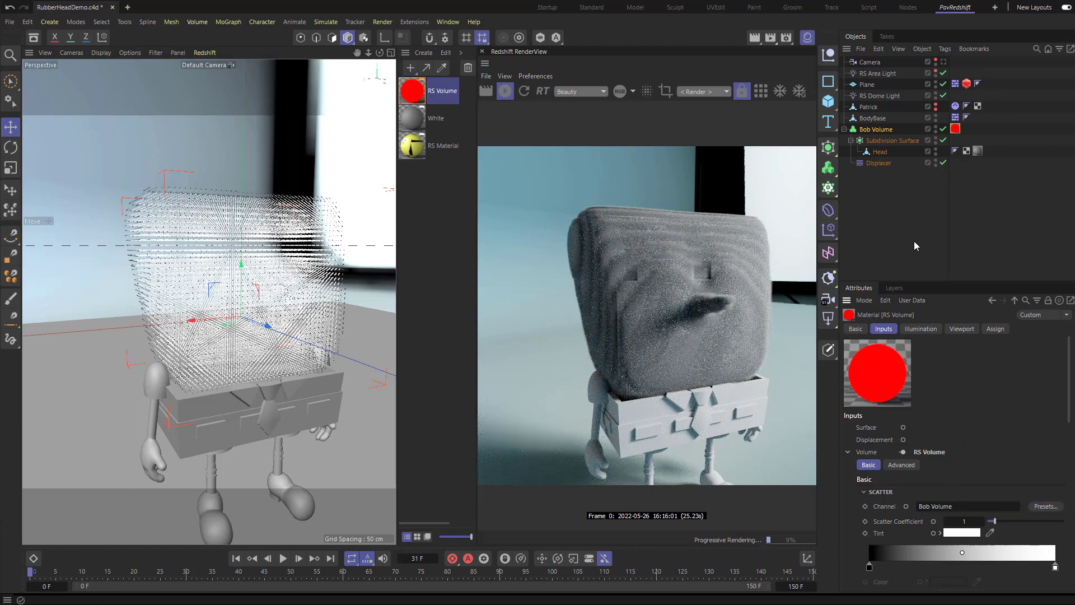
{"action": "left_click", "coordinate": [943, 140]}
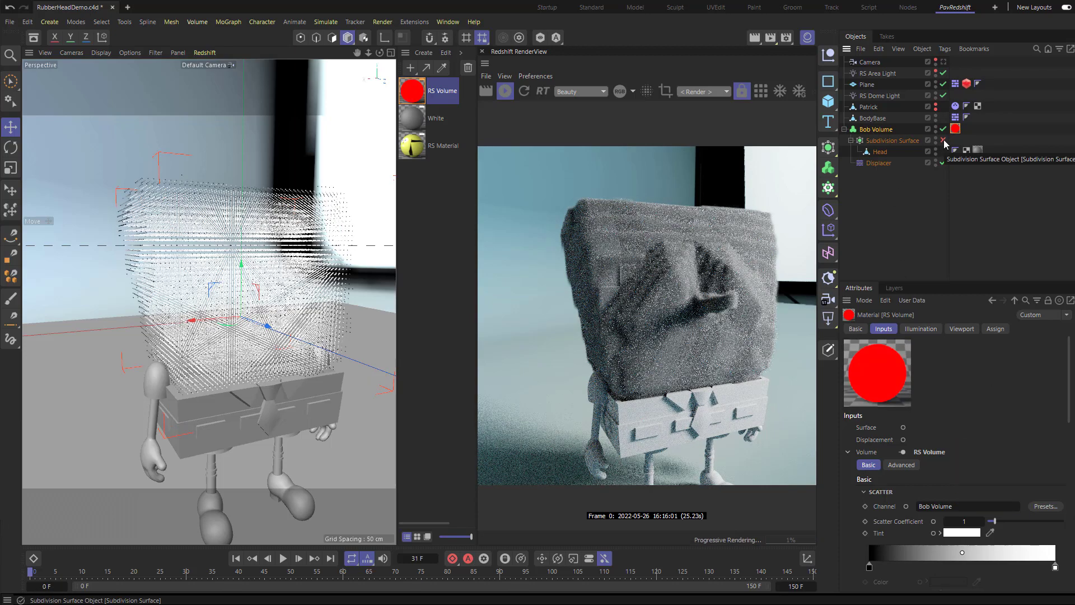
Step: Move the Displacer inside the Subdivision Surface above Head, with Bob Volume re-enabled
{"action": "left_click", "coordinate": [943, 140]}
{"action": "left_click", "coordinate": [943, 129]}
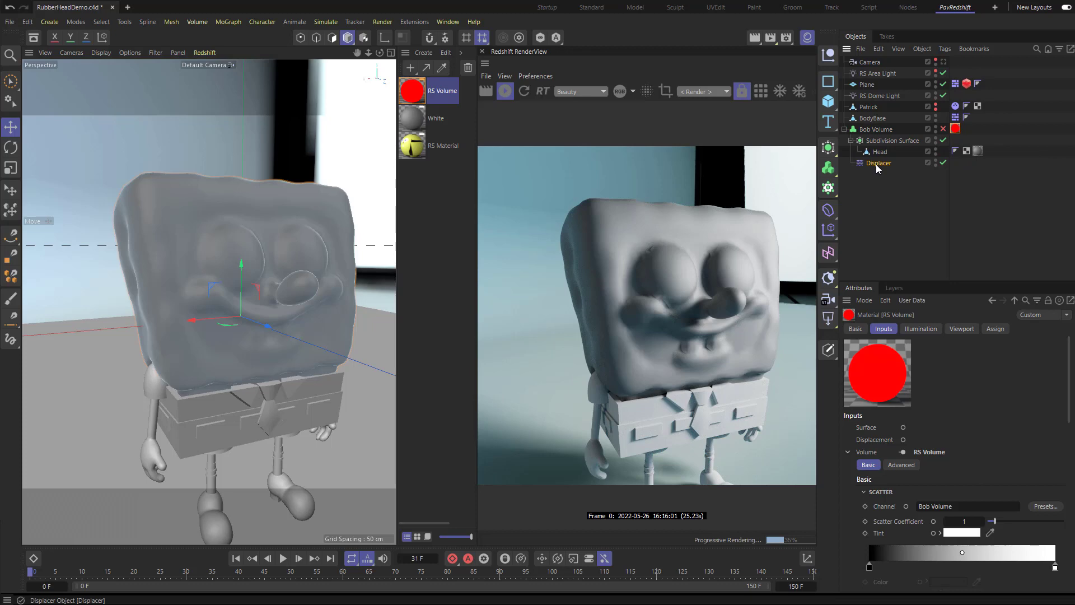
{"action": "mouse_move", "coordinate": [879, 145]}
{"action": "left_mouse_down"}
{"action": "mouse_move", "coordinate": [878, 163]}
{"action": "mouse_move", "coordinate": [877, 147]}
{"action": "left_mouse_up"}
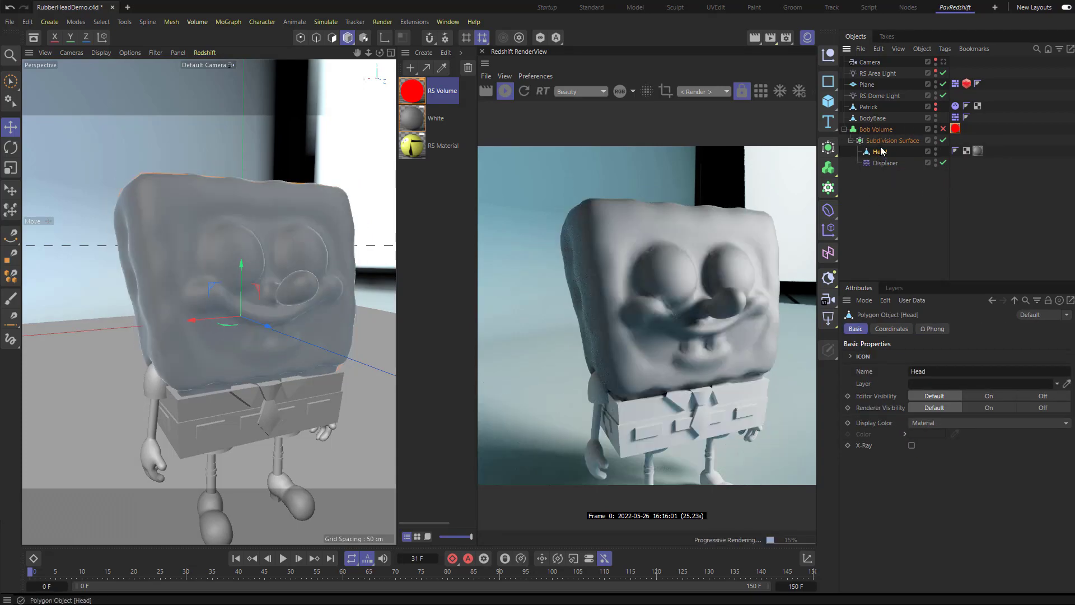
{"action": "left_click", "coordinate": [878, 158]}
{"action": "left_click", "coordinate": [877, 163]}
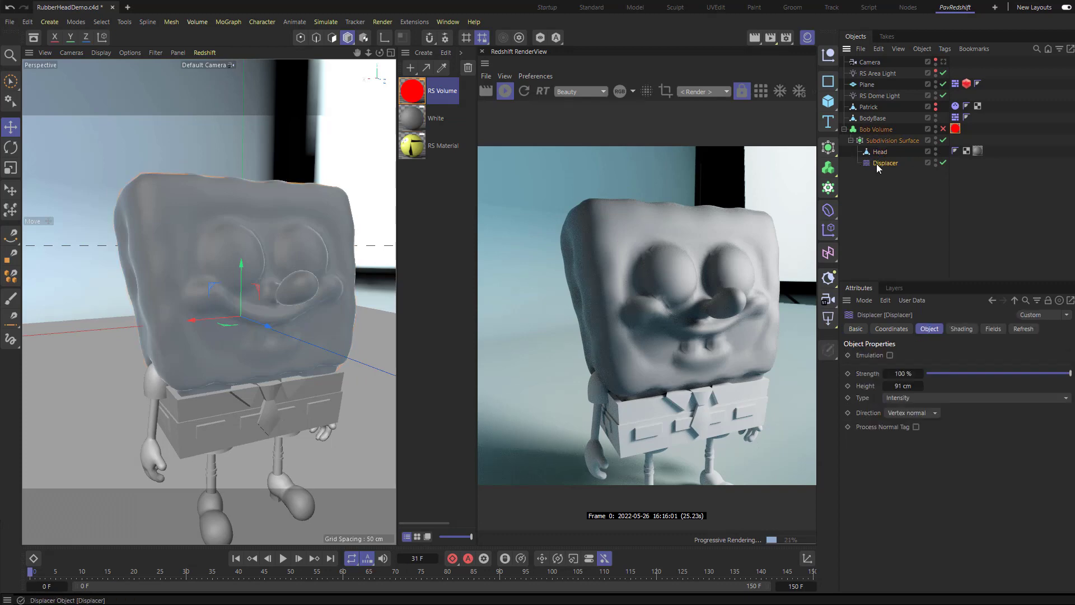
{"action": "left_click", "coordinate": [942, 129]}
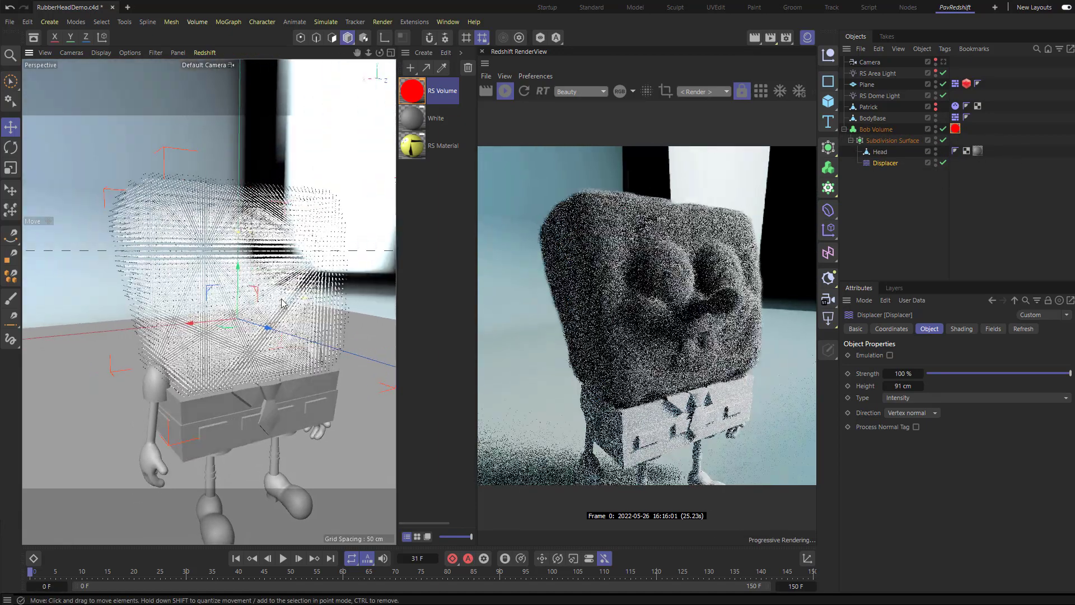
Step: Set Bob Volume's voxel size to 1 cm
{"action": "left_click_drag", "start_coordinate": [282, 302], "coordinate": [270, 243], "text": "alt"}
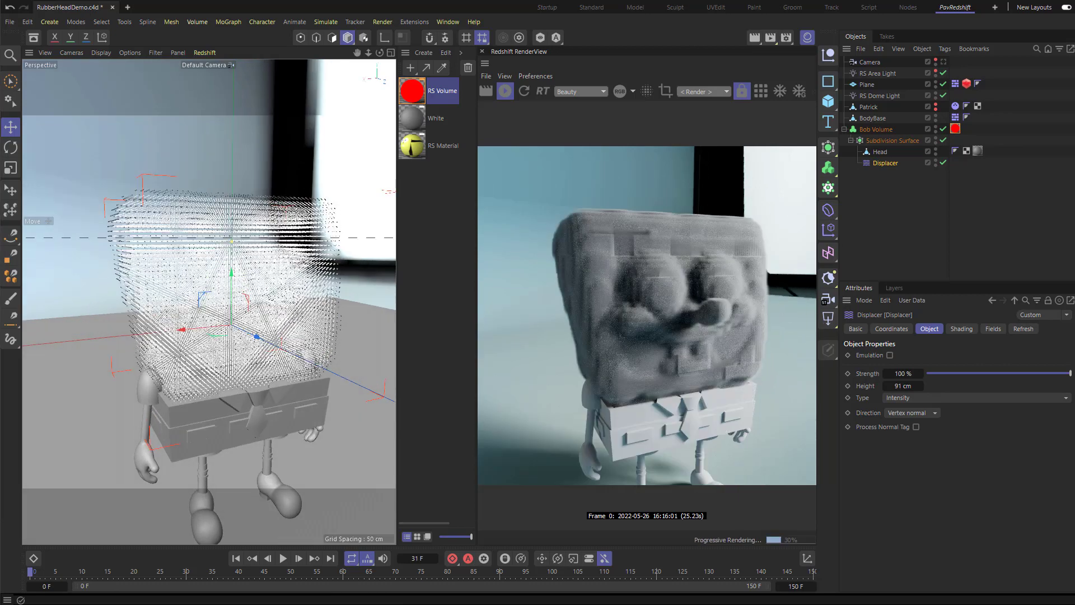
{"action": "left_click", "coordinate": [875, 130]}
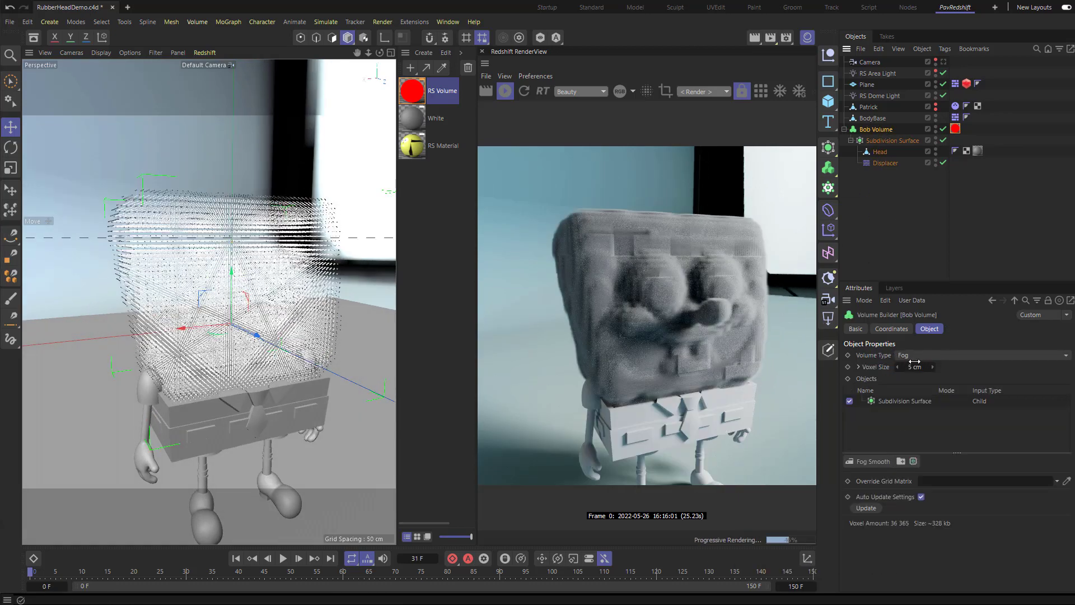
{"action": "left_click", "coordinate": [929, 367]}
{"action": "type", "text": "1"}
{"action": "key", "text": "Return"}
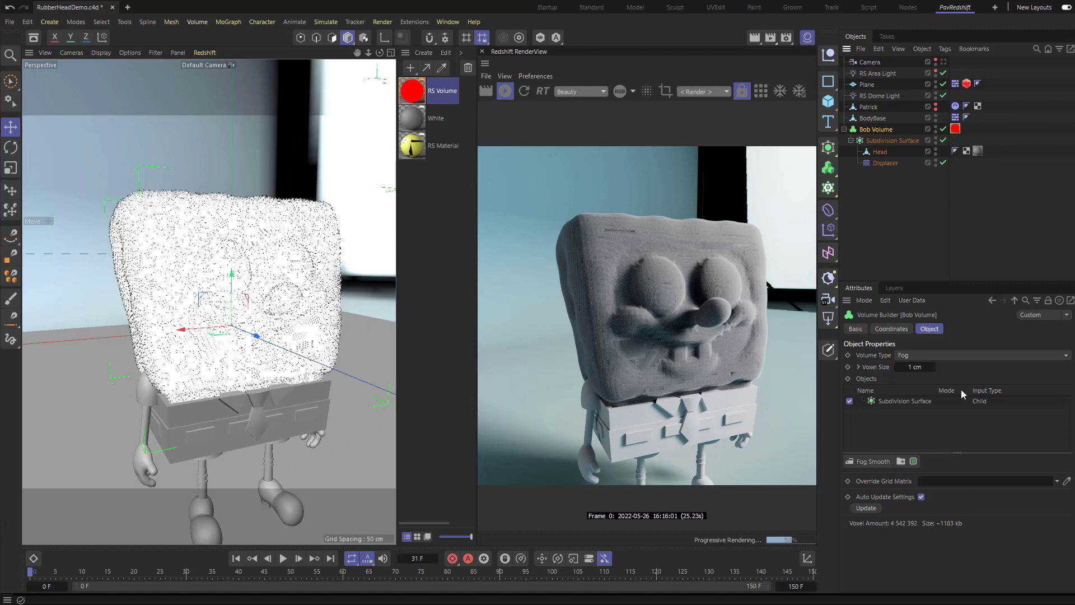
Step: Add a Cube to the scene and move it beside the head
{"action": "left_click", "coordinate": [50, 21]}
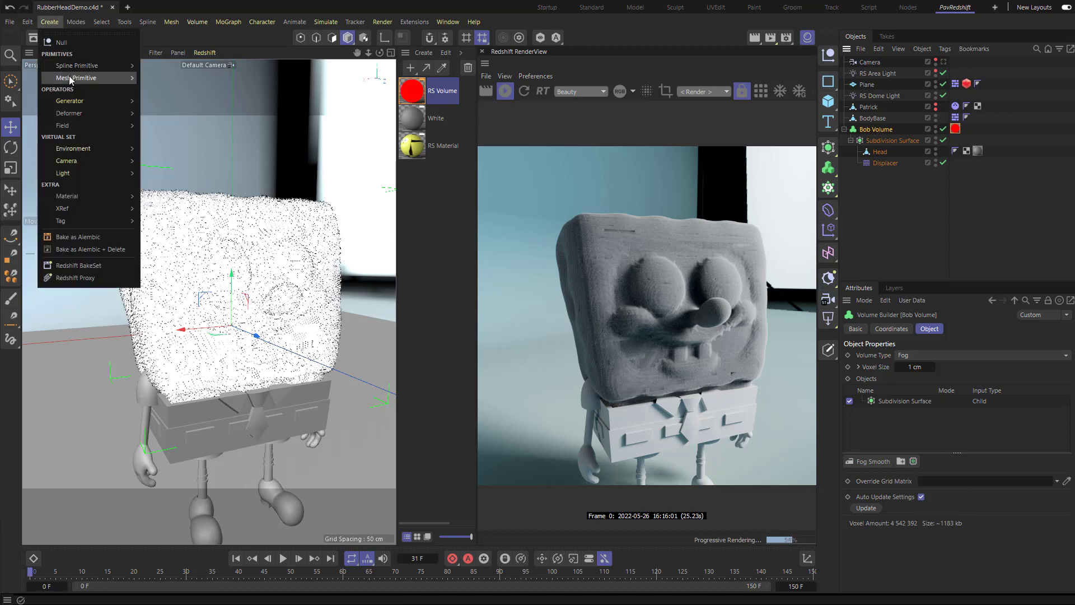
{"action": "mouse_move", "coordinate": [70, 79]}
{"action": "left_click", "coordinate": [158, 100]}
{"action": "scroll", "coordinate": [220, 190], "scroll_direction": "down", "scroll_amount": 3}
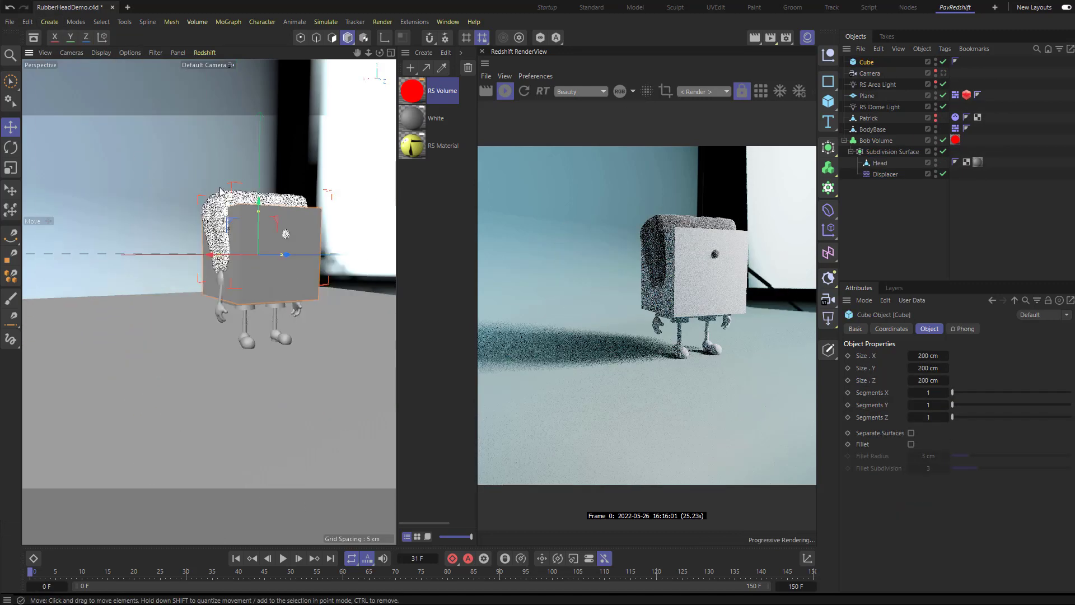
{"action": "left_click_drag", "start_coordinate": [220, 191], "coordinate": [208, 132], "text": "alt"}
{"action": "scroll", "coordinate": [282, 200], "scroll_direction": "up", "scroll_amount": 5}
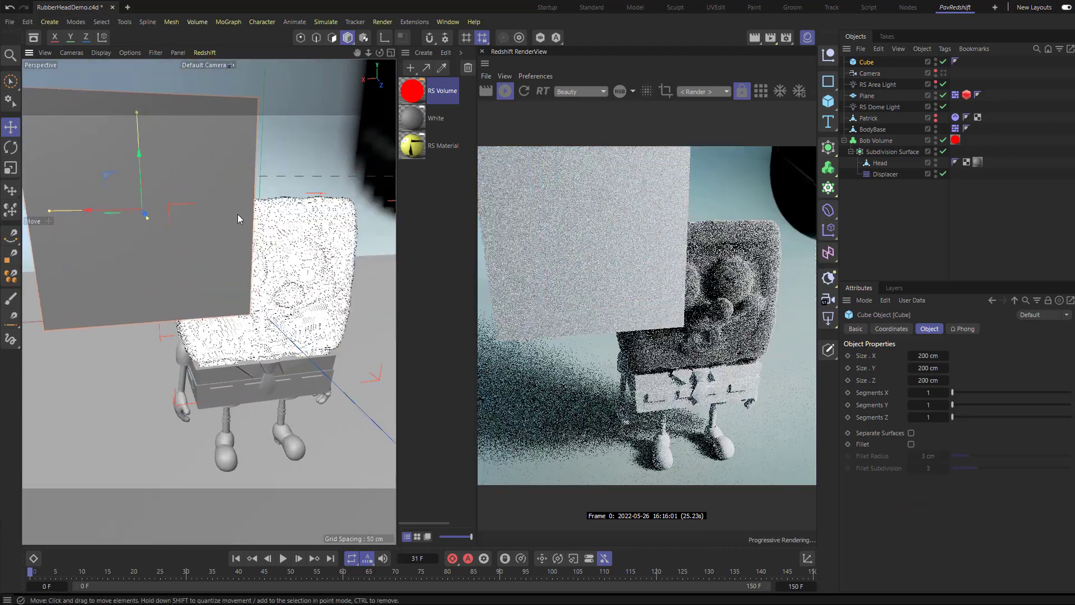
Step: Make the Cube a child of Bob Volume and view the builder's input objects
{"action": "left_click_drag", "start_coordinate": [870, 63], "coordinate": [868, 140]}
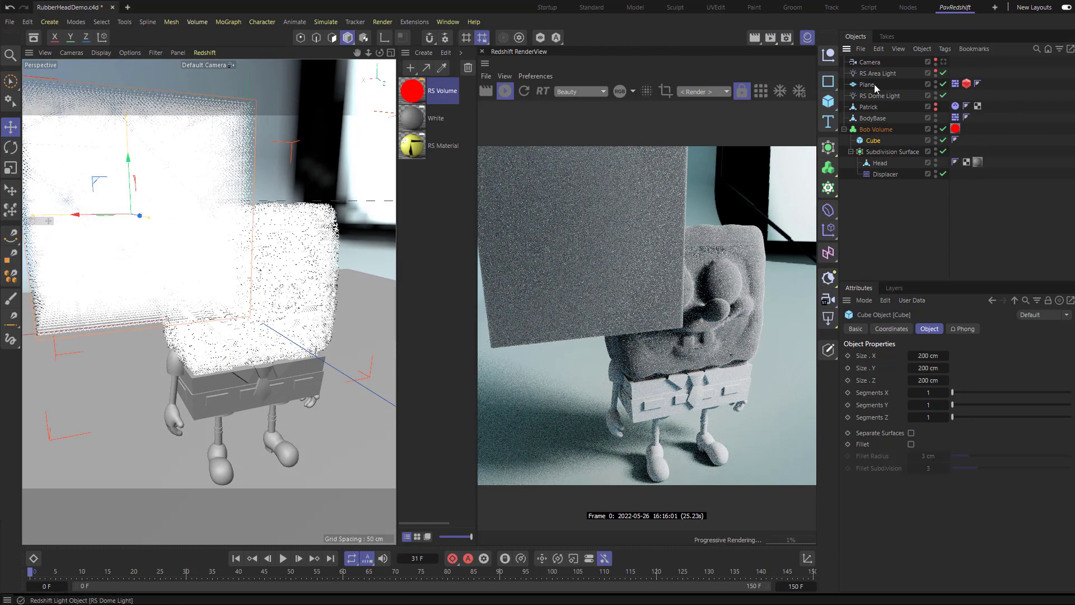
{"action": "left_click_drag", "start_coordinate": [869, 142], "coordinate": [869, 130]}
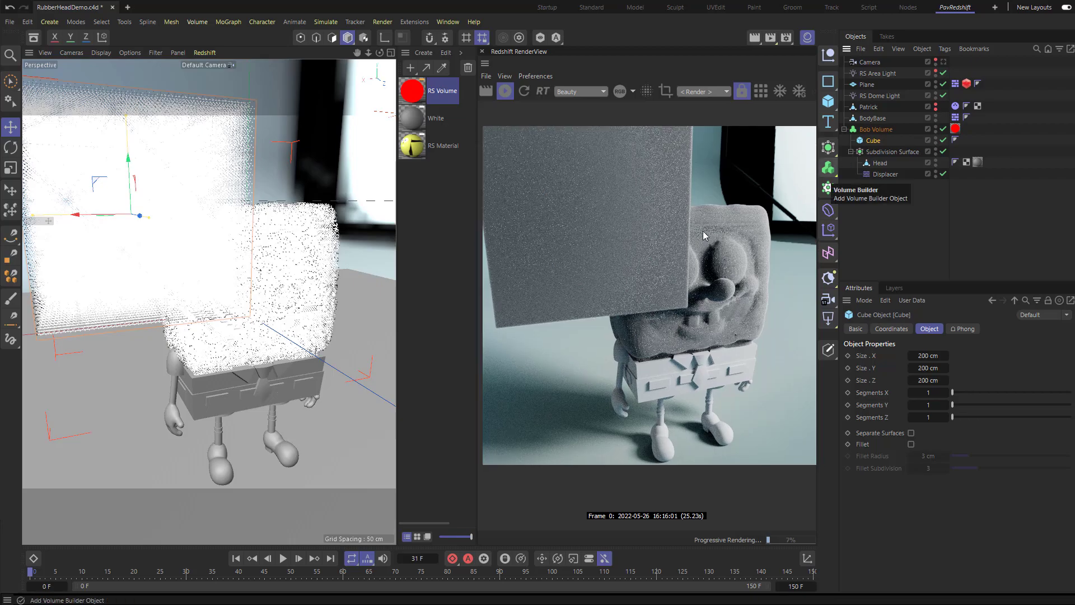
{"action": "mouse_move", "coordinate": [259, 267]}
{"action": "left_mouse_down", "text": "alt"}
{"action": "mouse_move", "coordinate": [197, 242]}
{"action": "mouse_move", "coordinate": [274, 249]}
{"action": "mouse_move", "coordinate": [279, 264]}
{"action": "left_mouse_up", "text": "alt"}
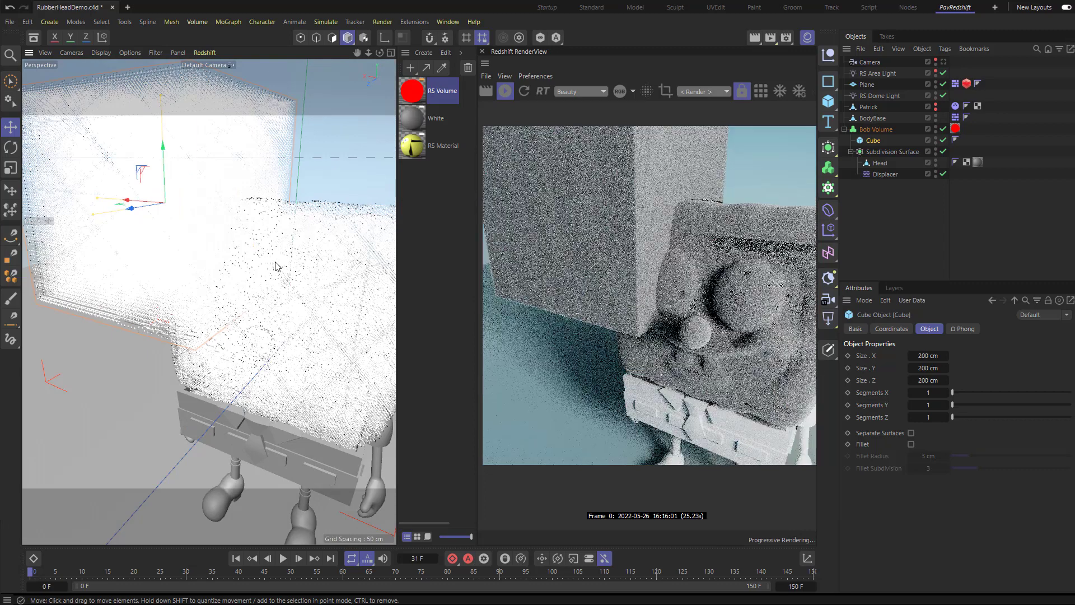
{"action": "left_click", "coordinate": [878, 130]}
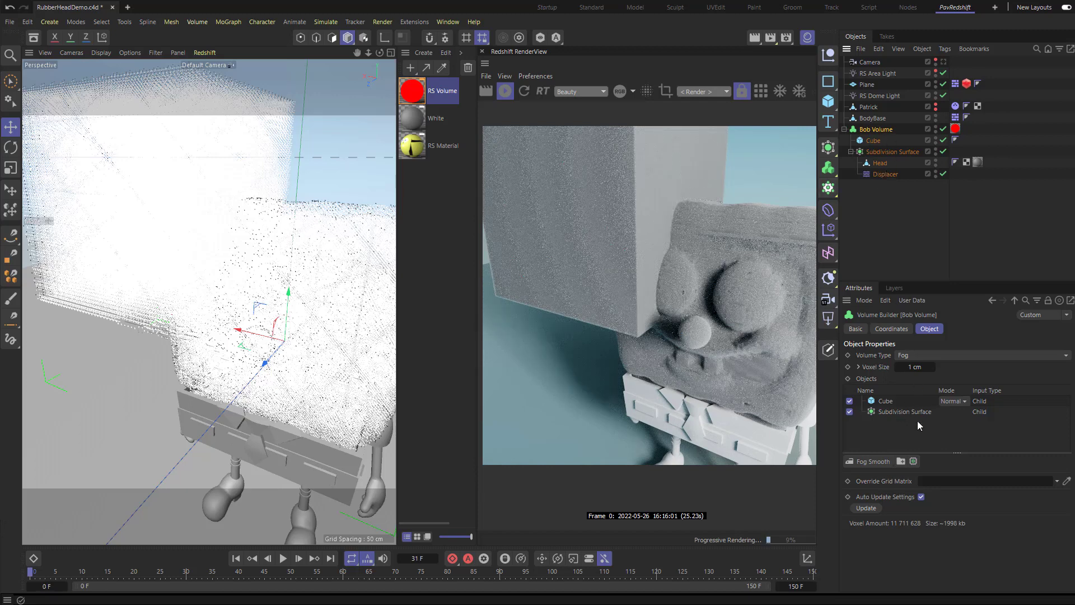
Step: Set the Cube's mode to Subtract in Bob Volume's Objects list
{"action": "left_click", "coordinate": [959, 400]}
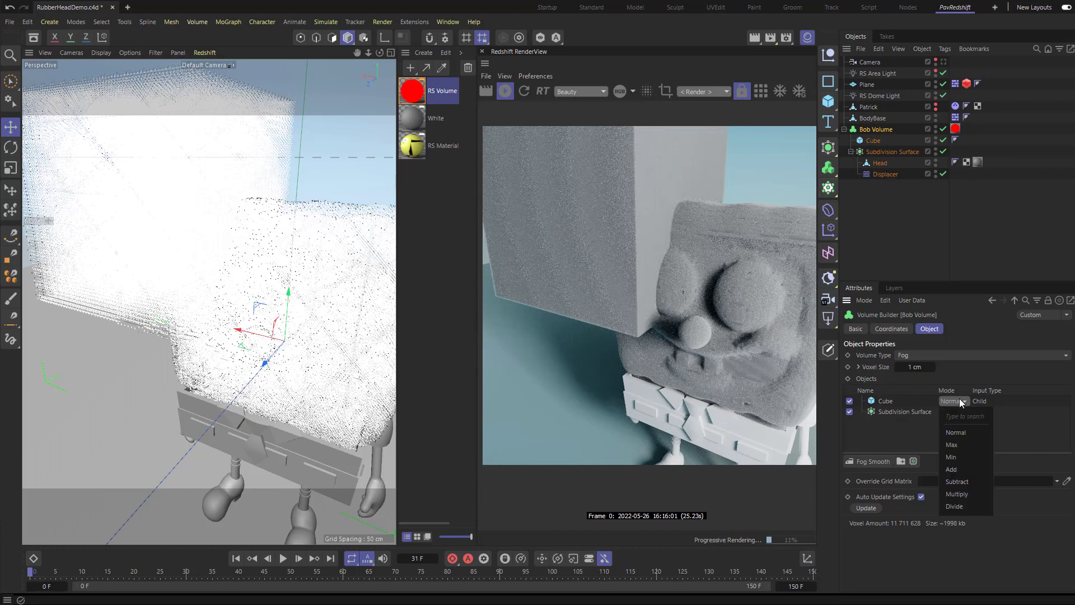
{"action": "left_click", "coordinate": [956, 482]}
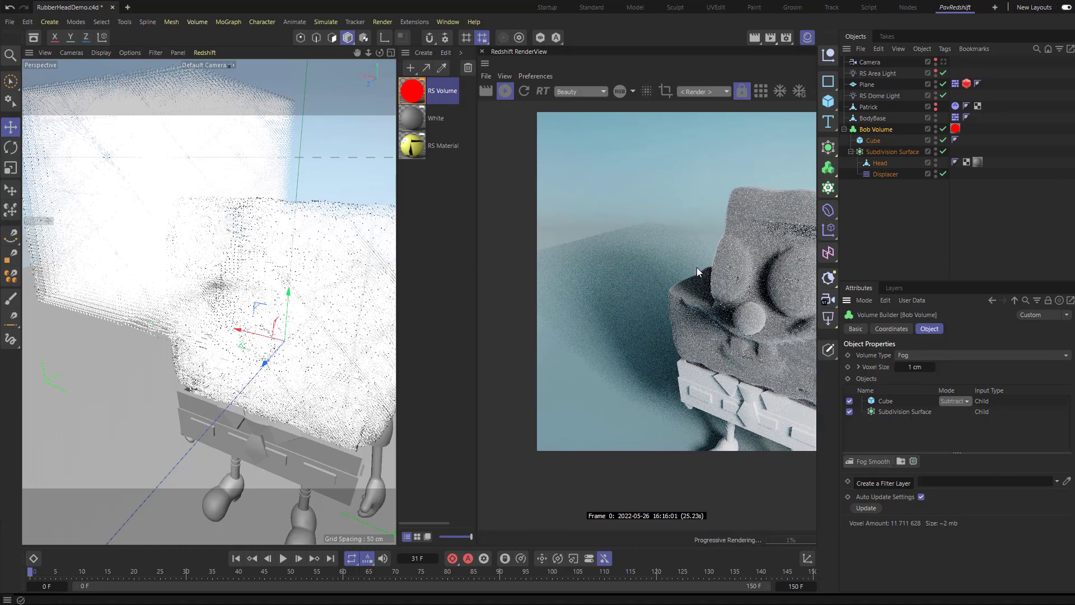
{"action": "left_click_drag", "start_coordinate": [291, 246], "coordinate": [261, 253], "text": "alt"}
{"action": "left_click", "coordinate": [896, 411]}
{"action": "left_click", "coordinate": [885, 401]}
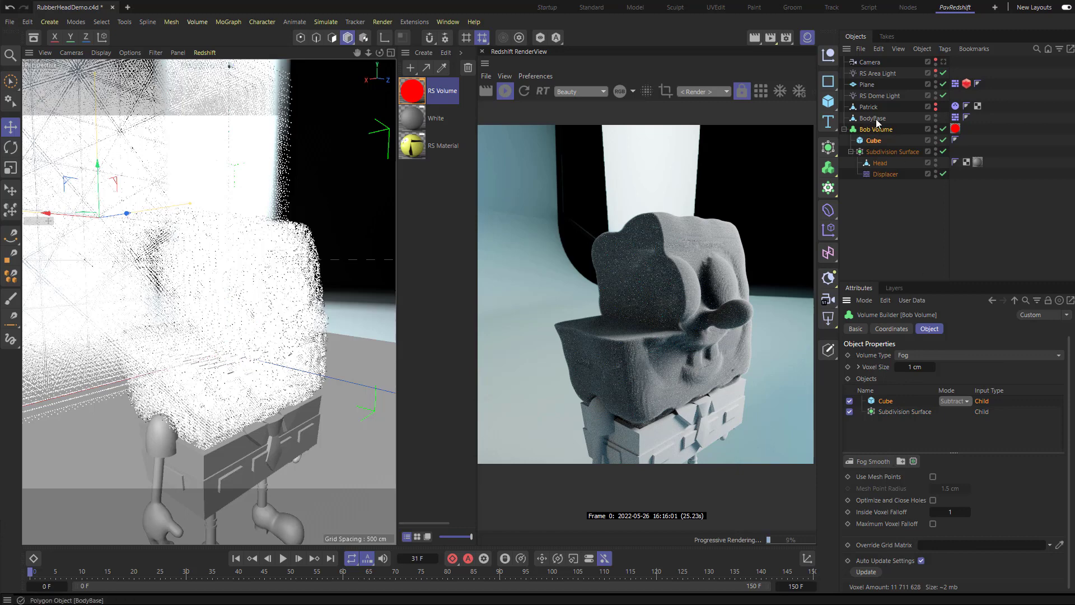
Step: Set Bob Volume's Inside Voxel Falloff to 10, then bring up the reference tutorial video
{"action": "left_click", "coordinate": [873, 141]}
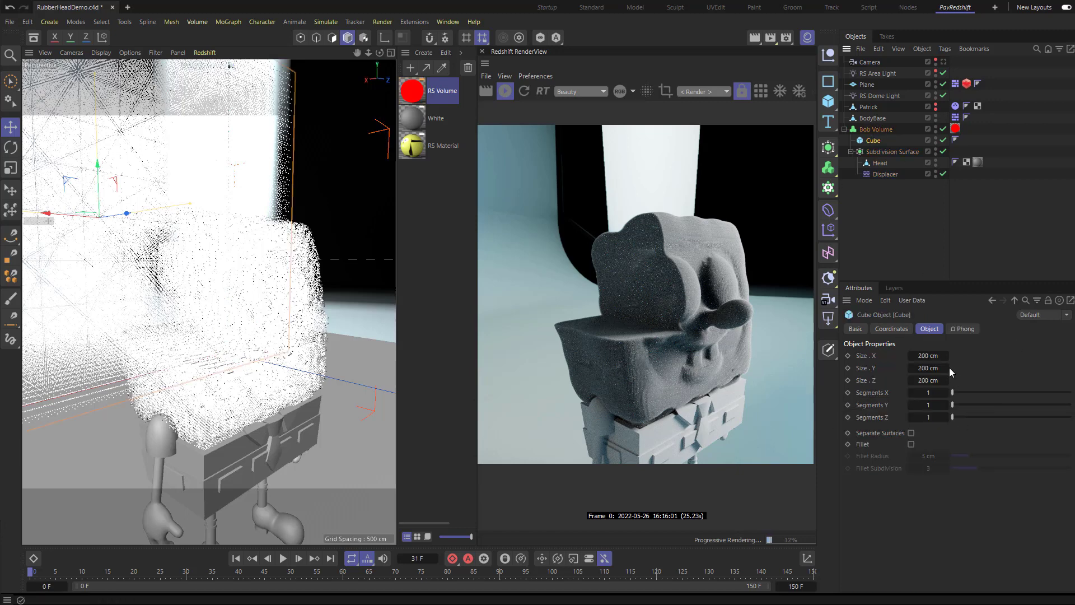
{"action": "left_click", "coordinate": [865, 132]}
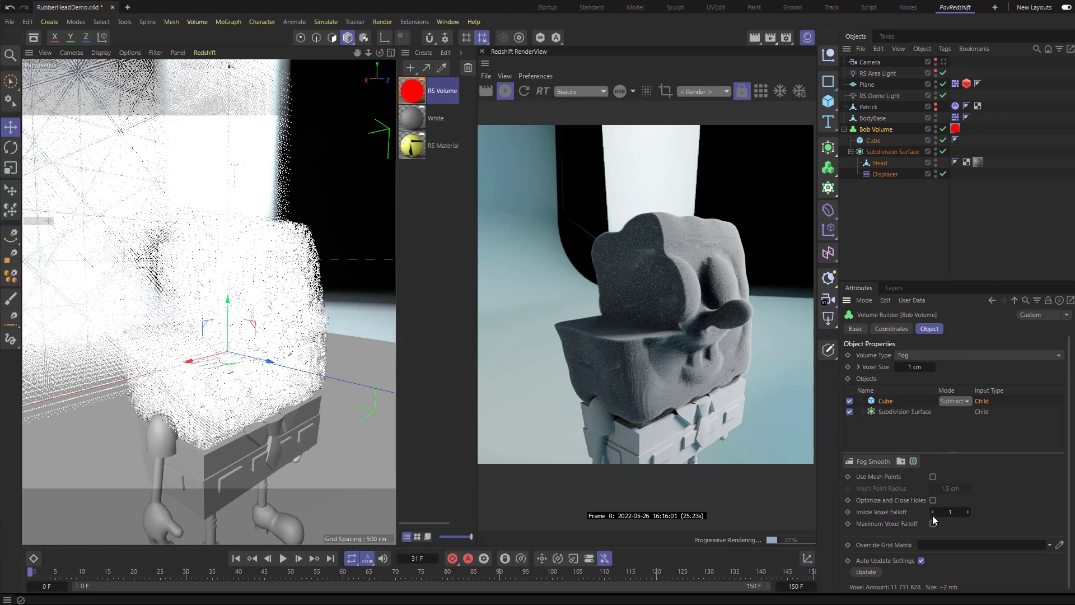
{"action": "type", "text": "0"}
{"action": "key", "text": "Return"}
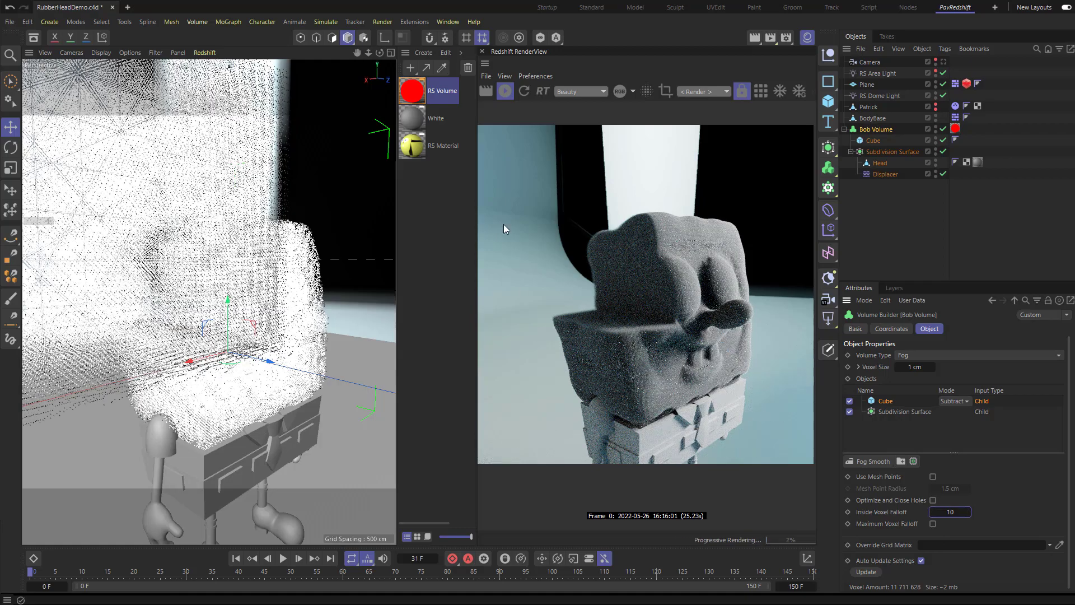
{"action": "scroll", "coordinate": [289, 301], "scroll_direction": "up", "scroll_amount": 5}
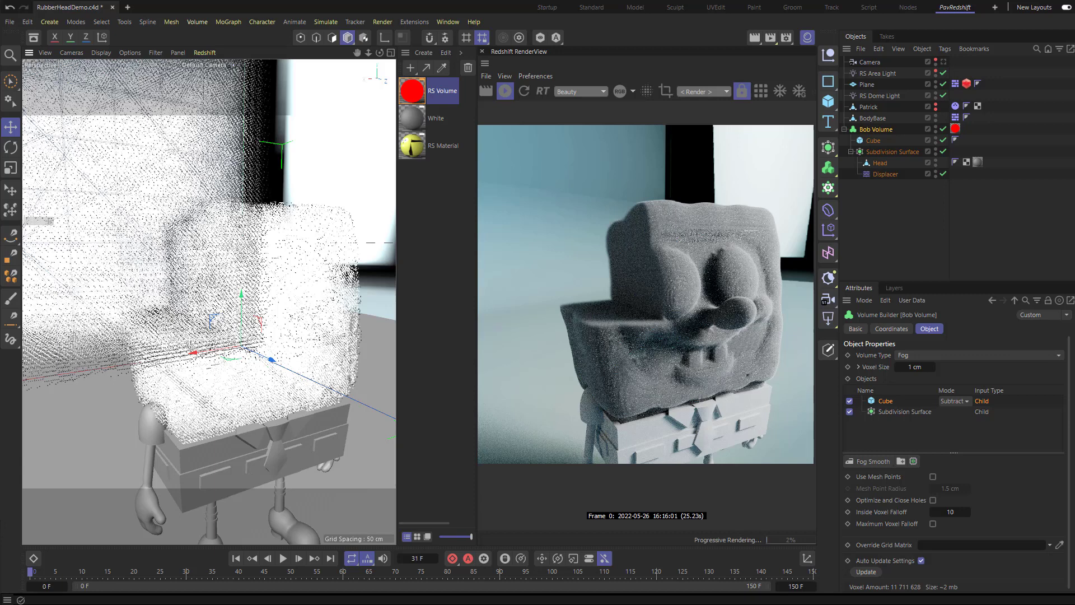
{"action": "key", "text": "alt+Tab"}
{"action": "left_click_drag", "start_coordinate": [760, 247], "coordinate": [458, 42]}
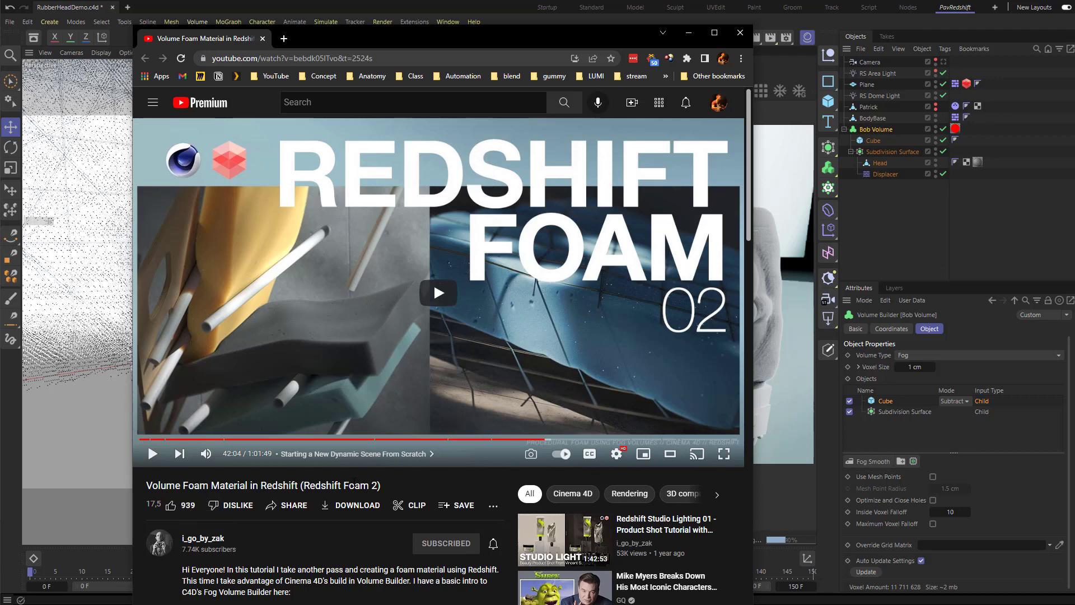
Step: Minimize the Redshift Foam 2 tutorial window to return to Cinema 4D
{"action": "key", "text": "super+Down"}
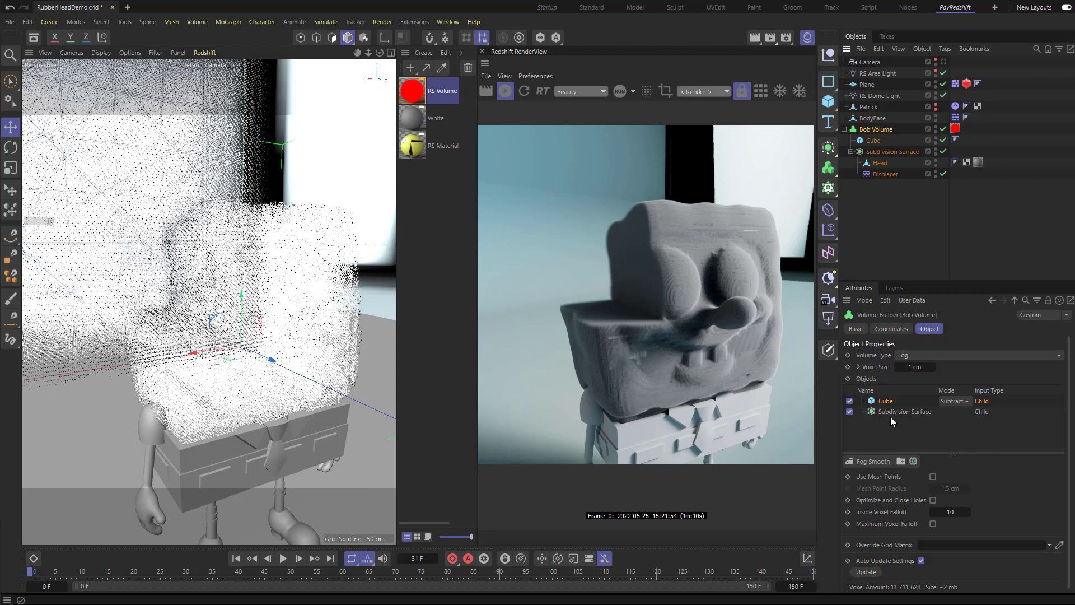
Step: Add a Fog Smooth filter layer and move it to the top of Bob Volume's inputs
{"action": "left_click", "coordinate": [869, 461]}
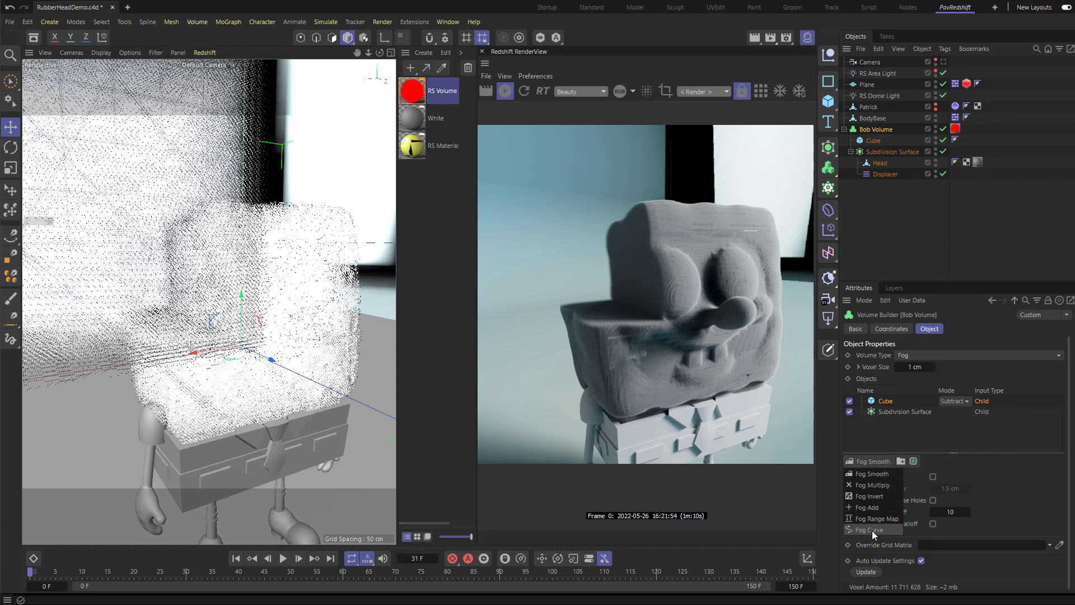
{"action": "left_click", "coordinate": [872, 473]}
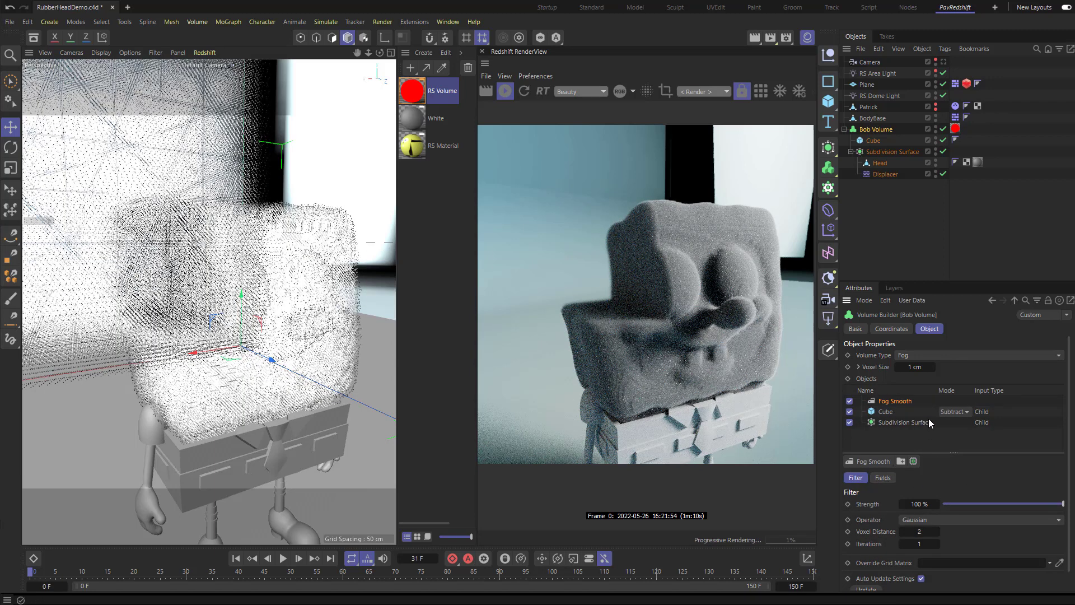
{"action": "left_click_drag", "start_coordinate": [899, 401], "coordinate": [896, 412]}
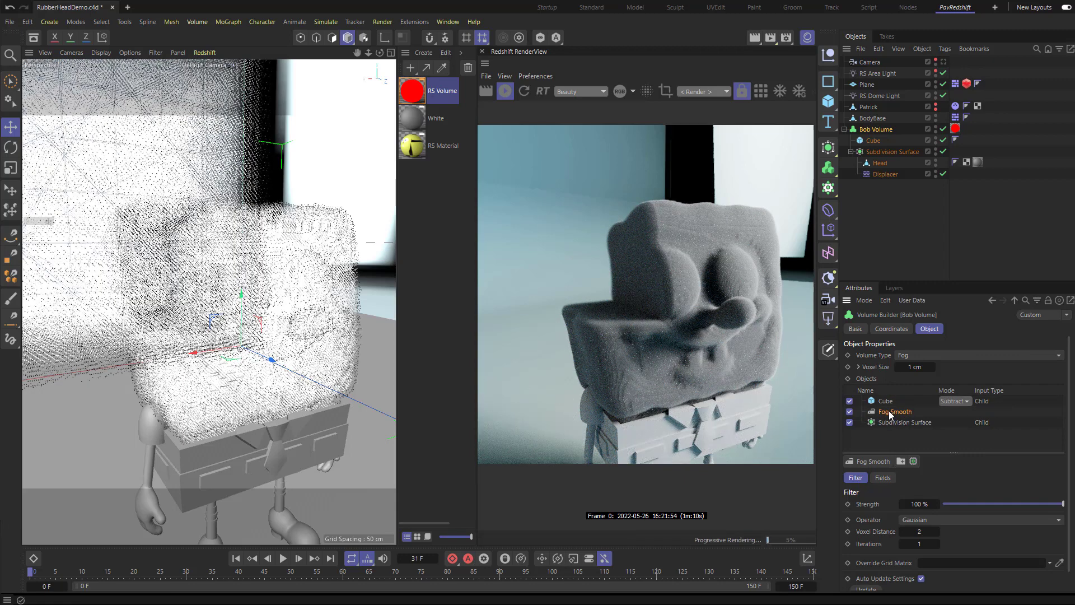
{"action": "left_click_drag", "start_coordinate": [890, 414], "coordinate": [893, 398]}
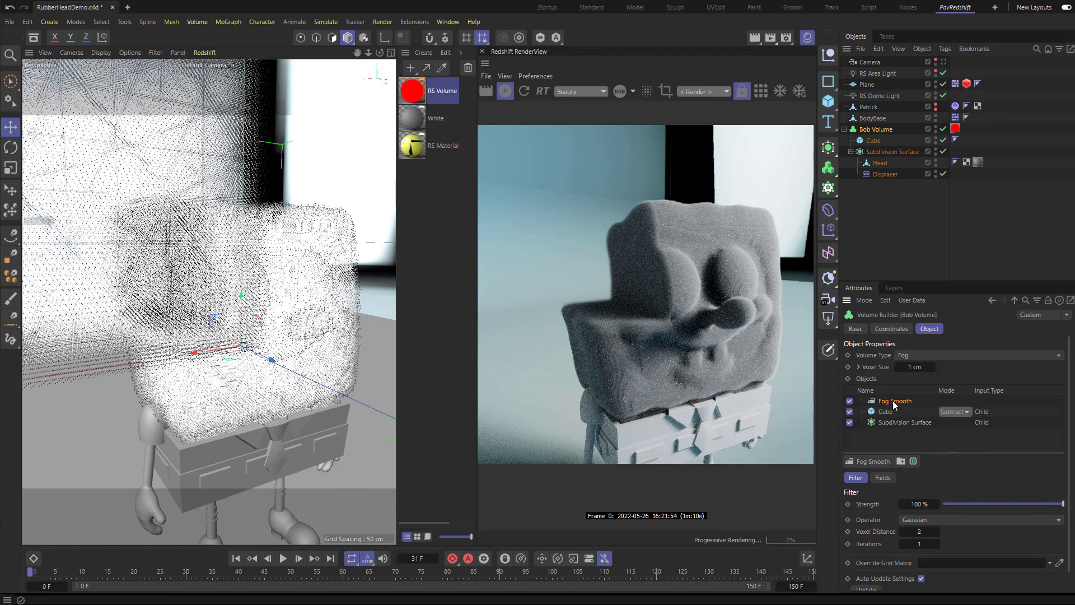
{"action": "scroll", "coordinate": [886, 487], "scroll_direction": "down", "scroll_amount": 1}
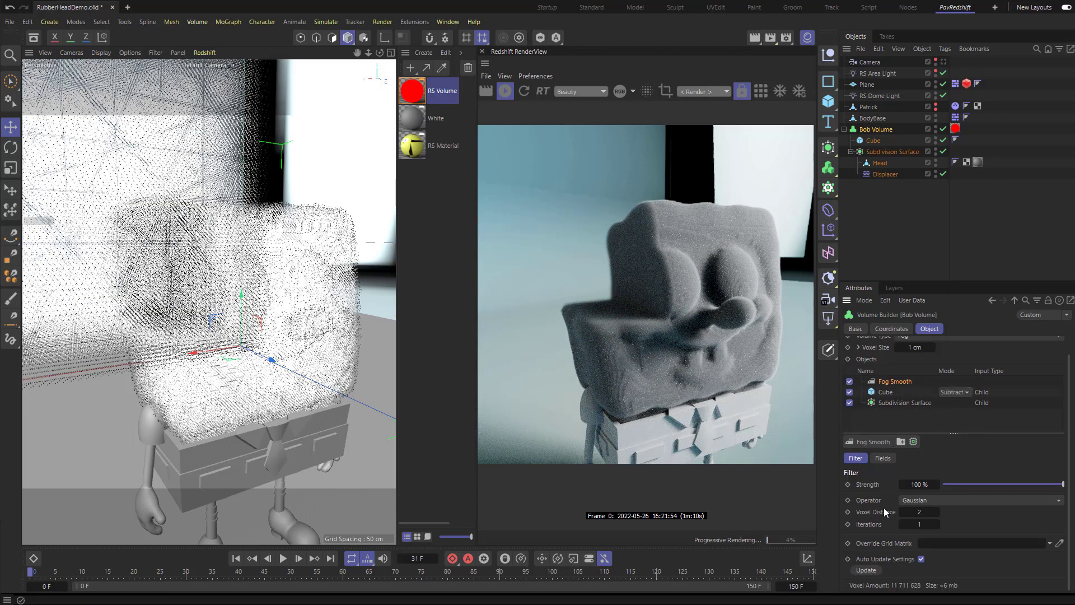
Step: Try Voxel Distance 5, 5 iterations and 44% strength, then undo back to defaults
{"action": "left_click", "coordinate": [919, 511]}
{"action": "type", "text": "5"}
{"action": "key", "text": "Return"}
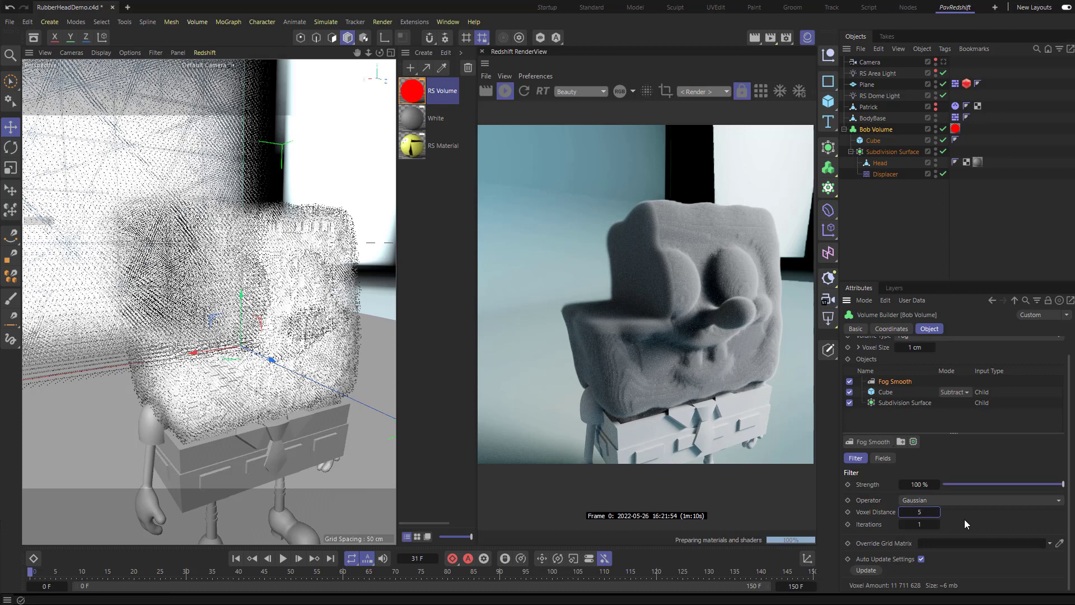
{"action": "key", "text": "Tab"}
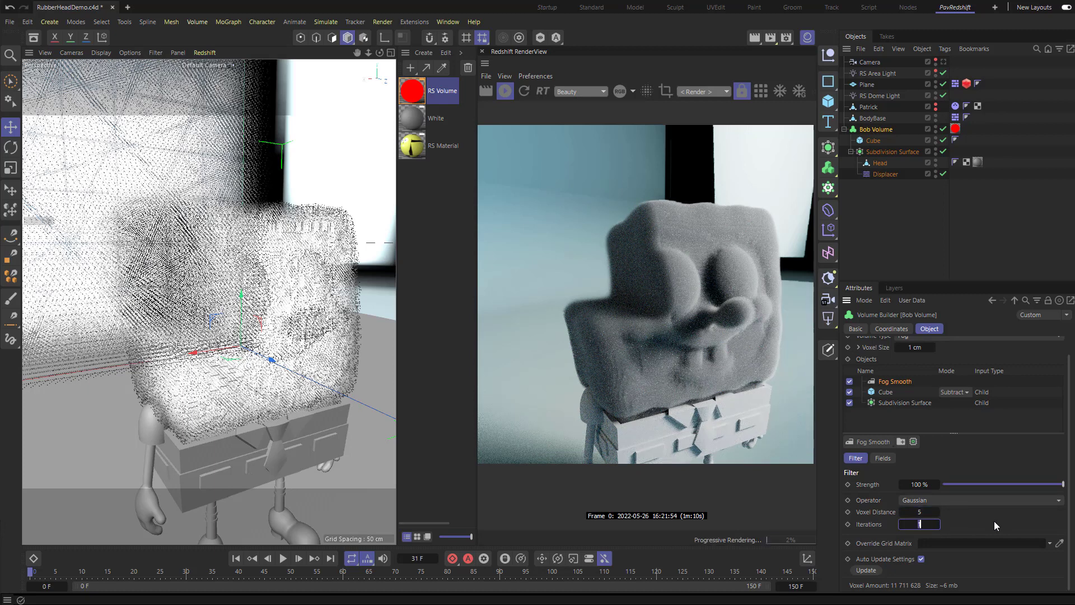
{"action": "type", "text": "5"}
{"action": "key", "text": "Return"}
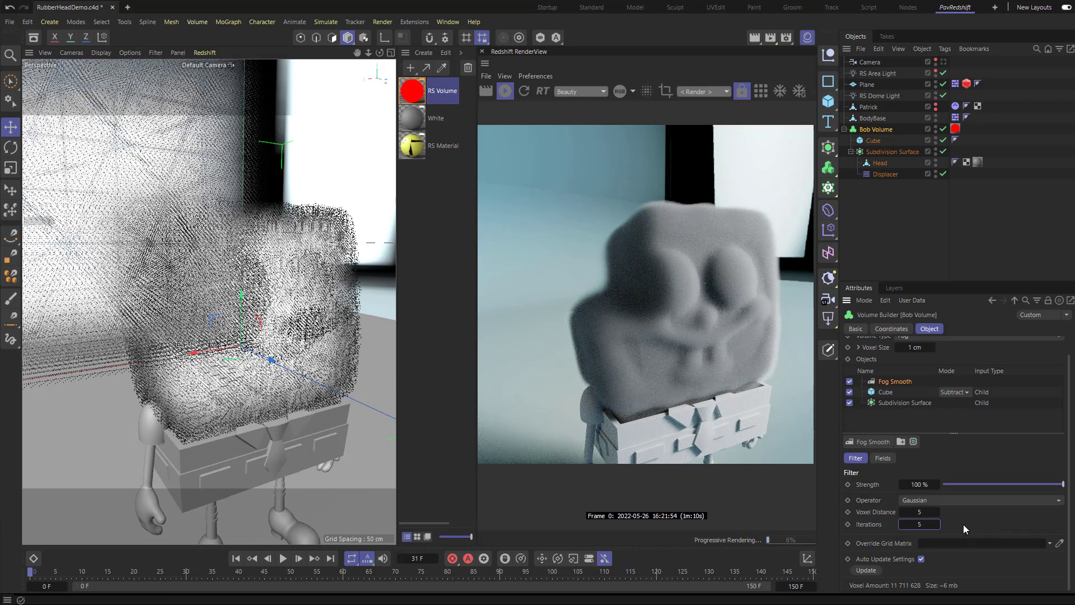
{"action": "left_click", "coordinate": [938, 501]}
{"action": "left_click", "coordinate": [939, 500]}
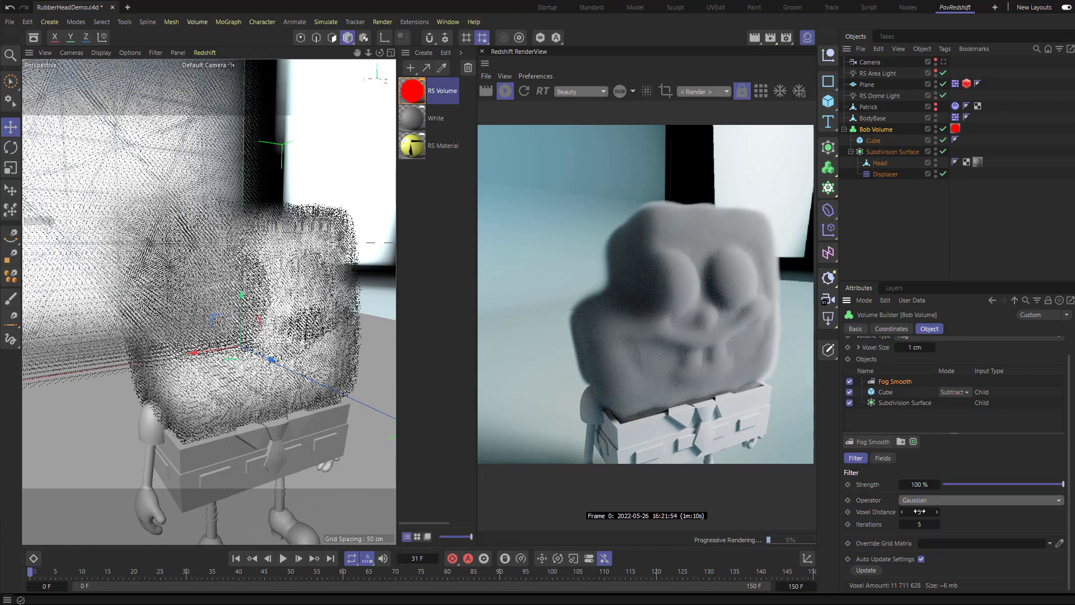
{"action": "left_click", "coordinate": [995, 484]}
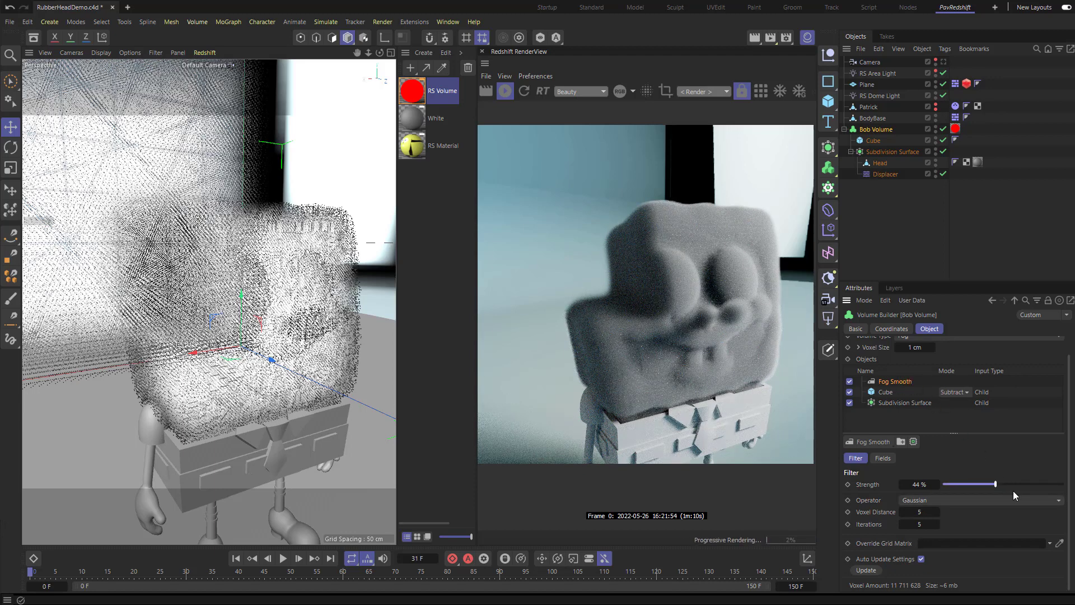
{"action": "key", "text": "ctrl+z"}
{"action": "key", "text": "ctrl+z"}
{"action": "key", "text": "ctrl+z"}
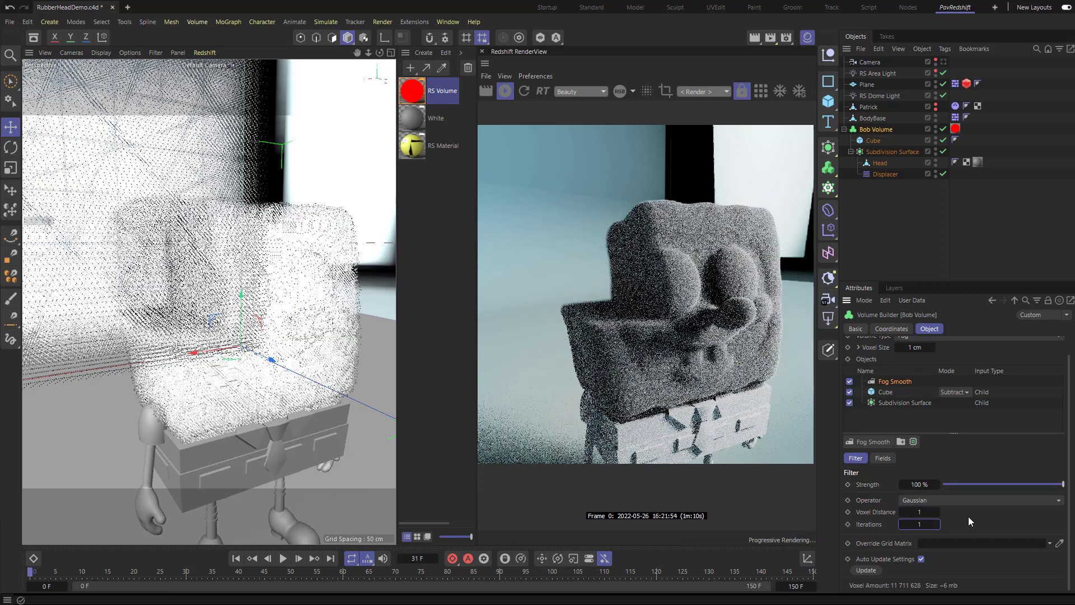
Step: Set the Fog Smooth Voxel Distance to 2, keeping 1 iteration
{"action": "key", "text": "shift+Tab"}
{"action": "type", "text": "2"}
{"action": "key", "text": "Return"}
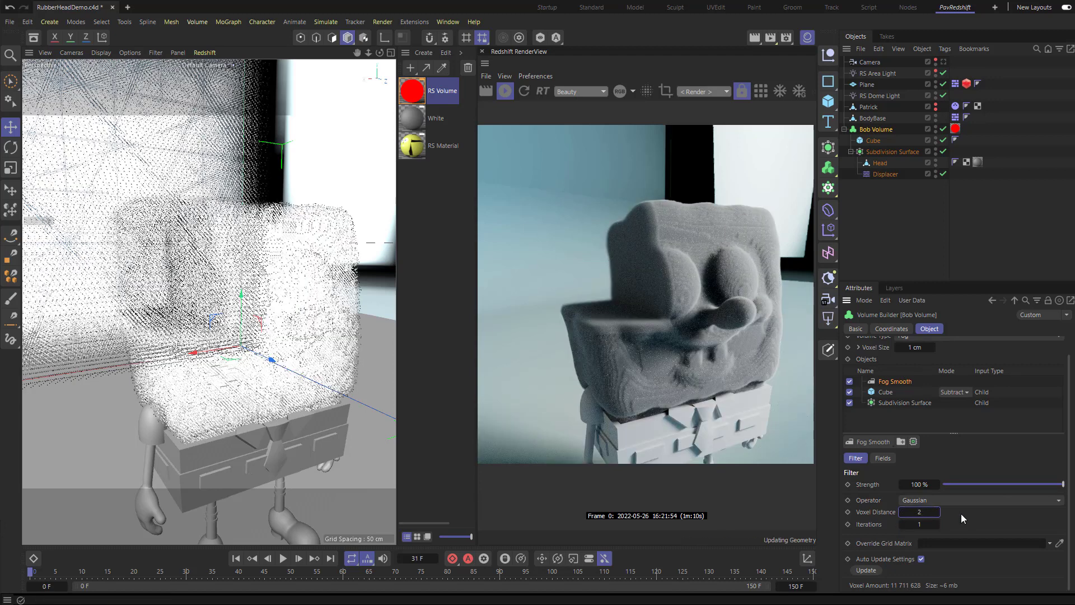
{"action": "left_click", "coordinate": [878, 442]}
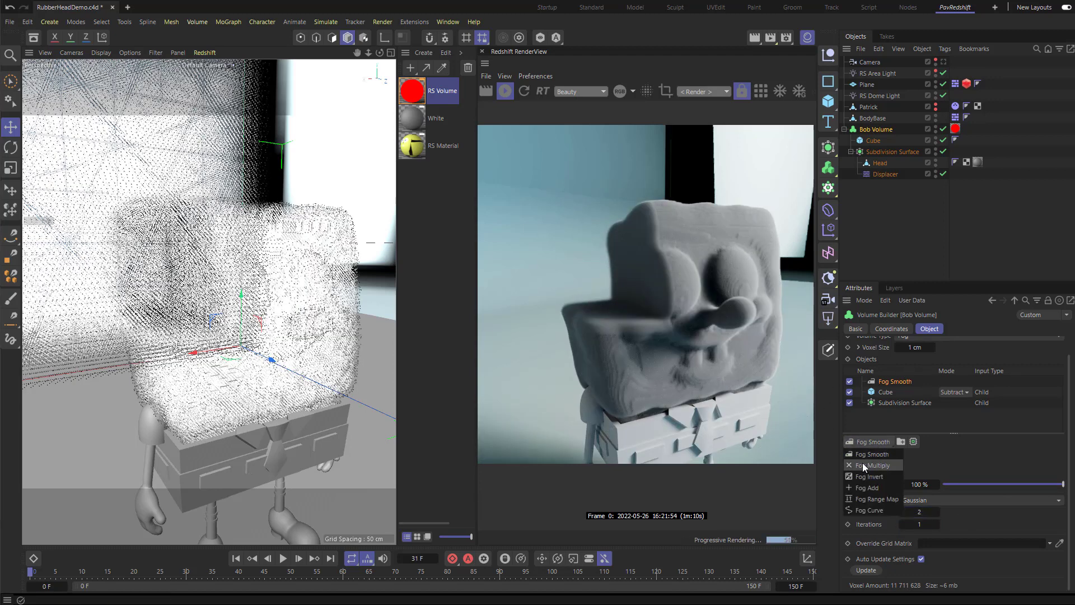
Step: Add a Fog Multiply filter layer with a Multiply factor of 0
{"action": "left_click", "coordinate": [863, 465]}
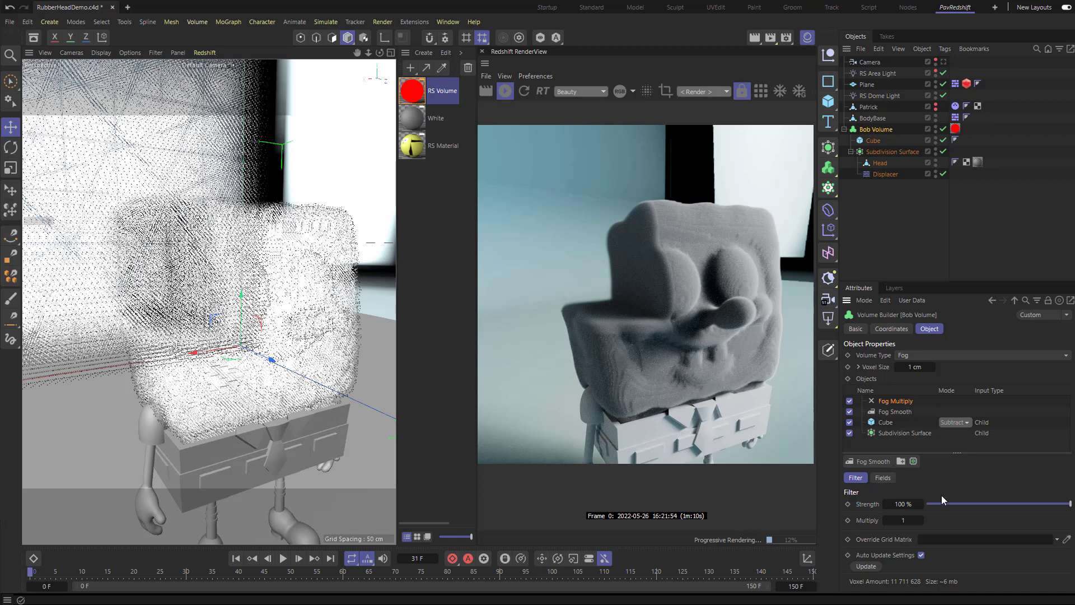
{"action": "double_click", "coordinate": [901, 520]}
{"action": "type", "text": "0"}
{"action": "key", "text": "Return"}
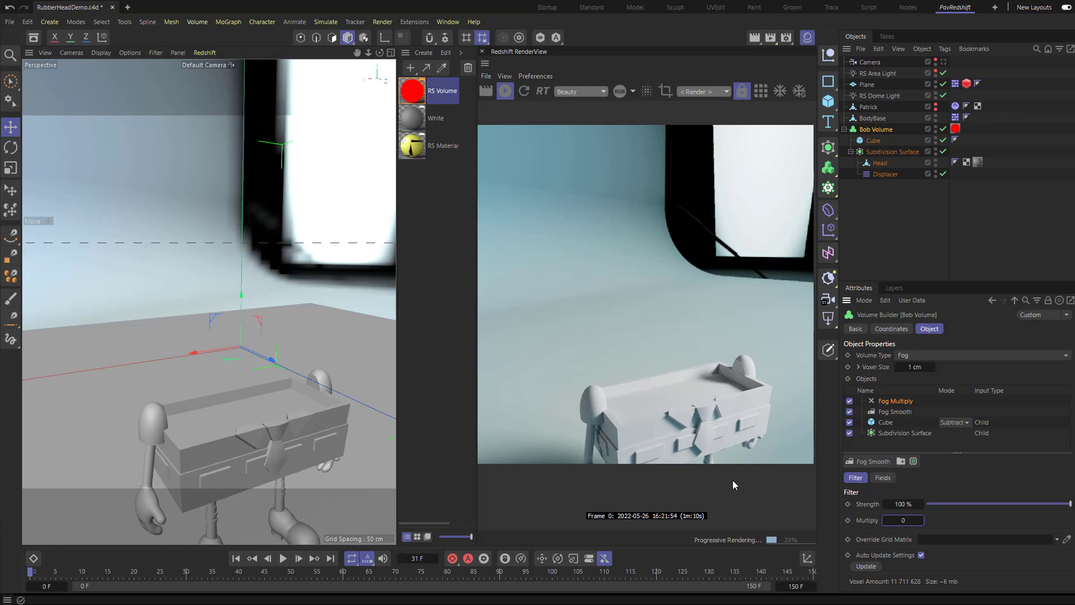
Step: Bring up the field object types in the Fog Multiply layer's Fields settings
{"action": "left_click", "coordinate": [881, 479]}
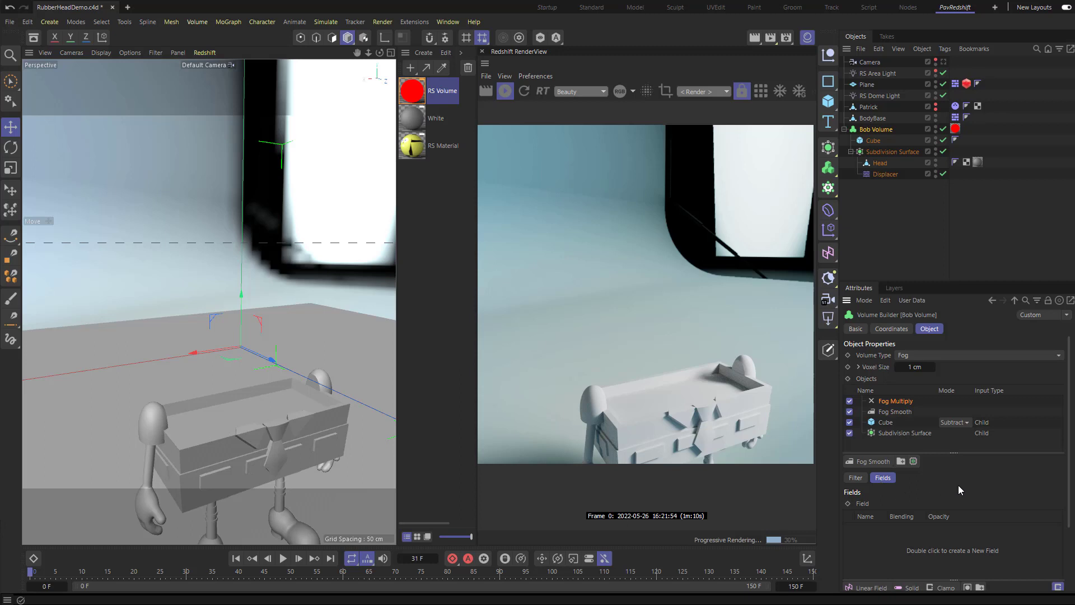
{"action": "scroll", "coordinate": [946, 476], "scroll_direction": "down", "scroll_amount": 3}
{"action": "left_click", "coordinate": [870, 520]}
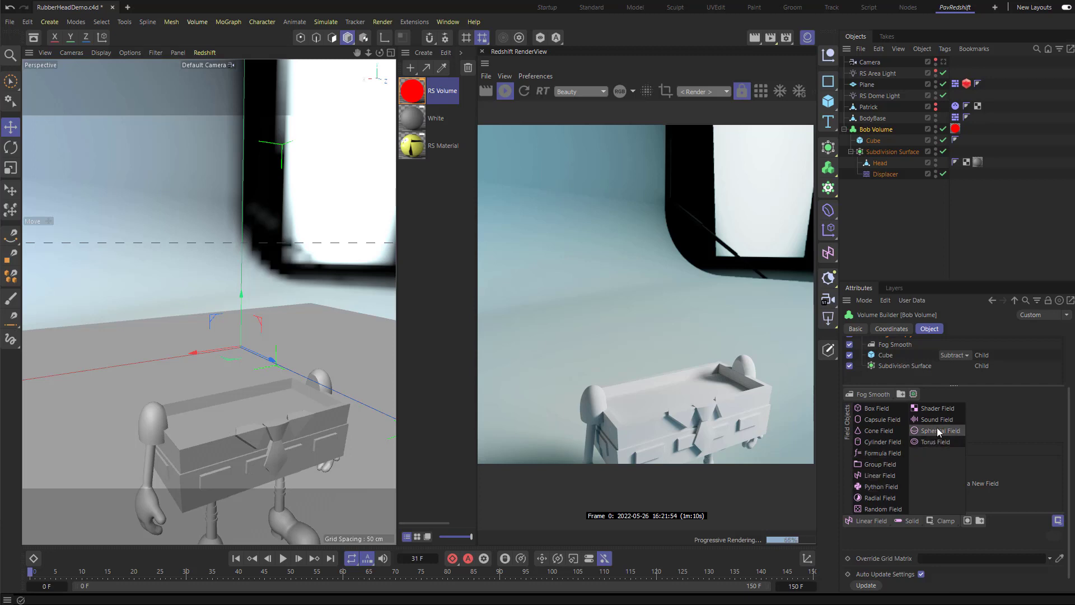
{"action": "left_click", "coordinate": [942, 408]}
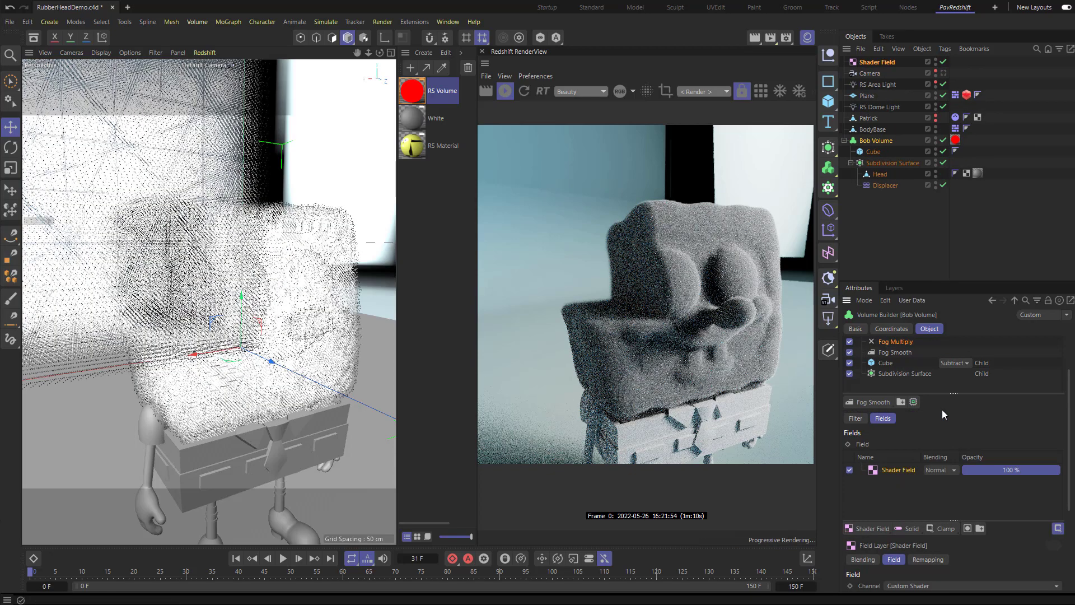
{"action": "left_click", "coordinate": [875, 139]}
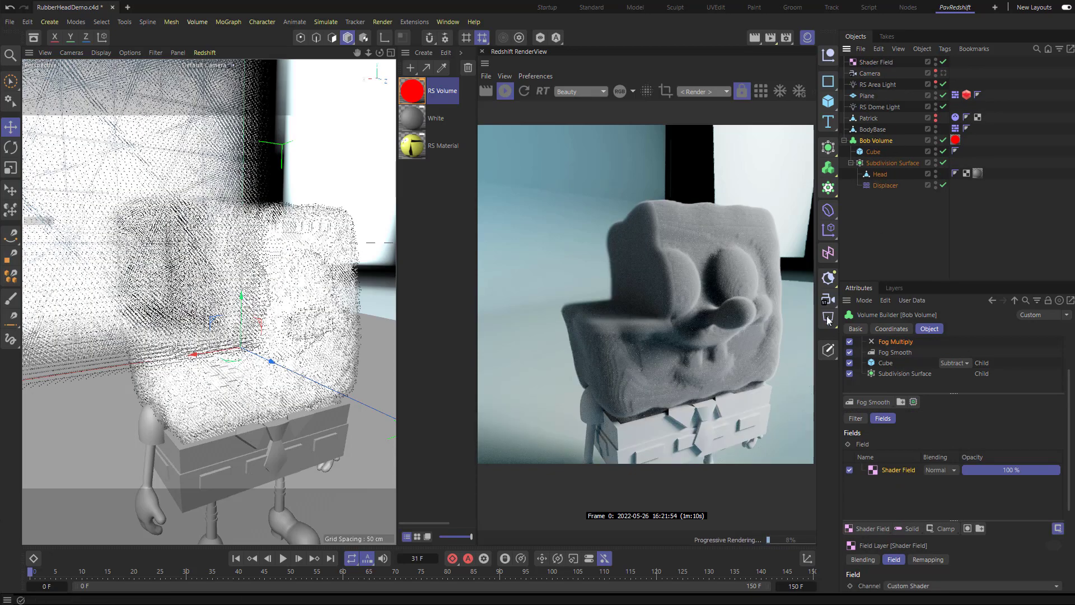
{"action": "left_click", "coordinate": [905, 353]}
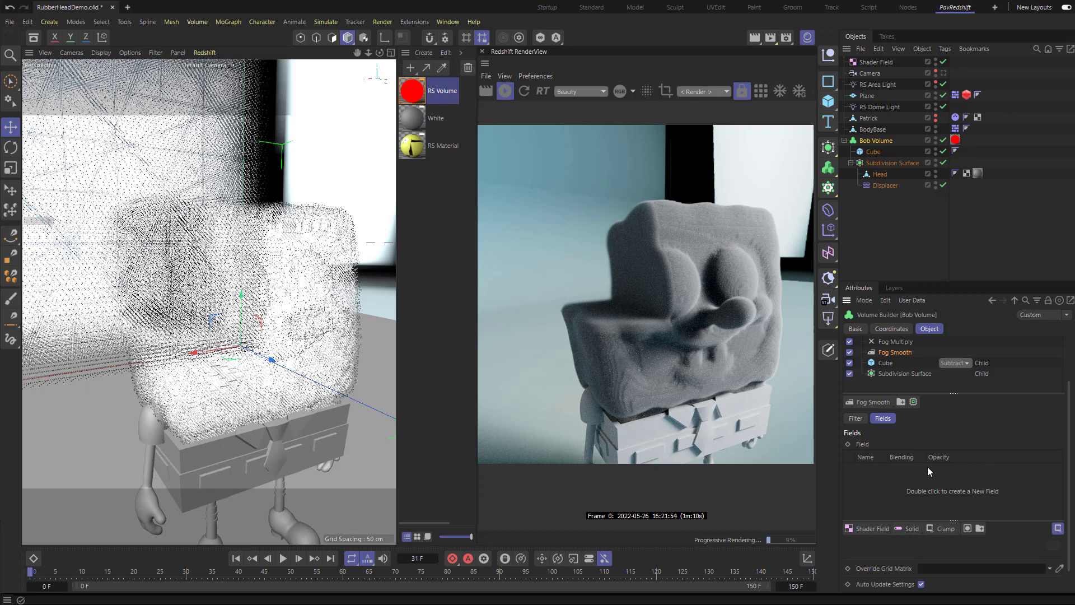
{"action": "key", "text": "ctrl+z"}
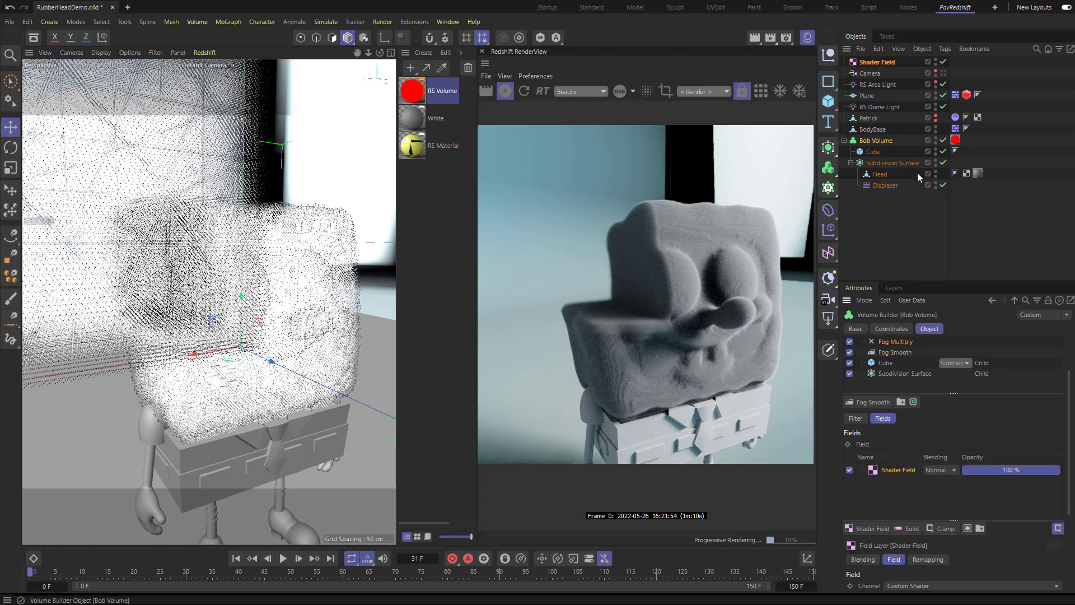
{"action": "left_click", "coordinate": [881, 141]}
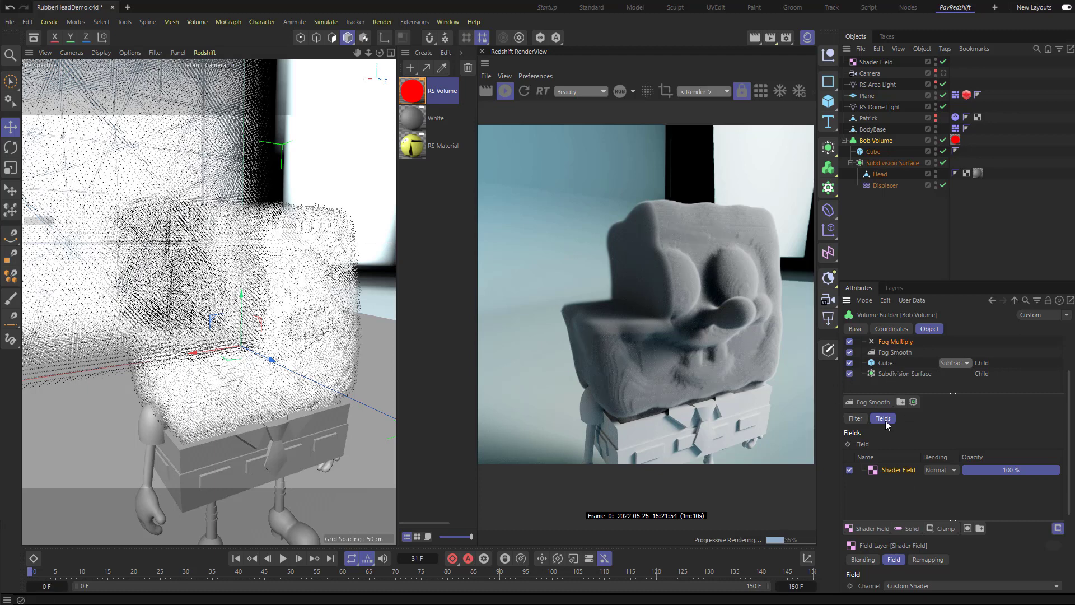
{"action": "left_click", "coordinate": [860, 418]}
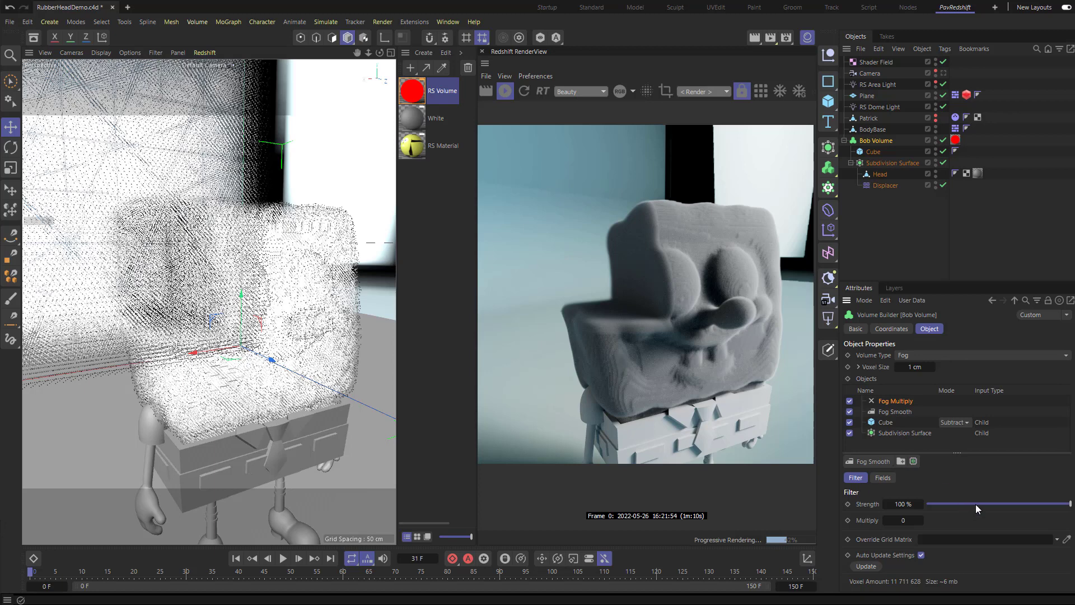
{"action": "left_click", "coordinate": [896, 412]}
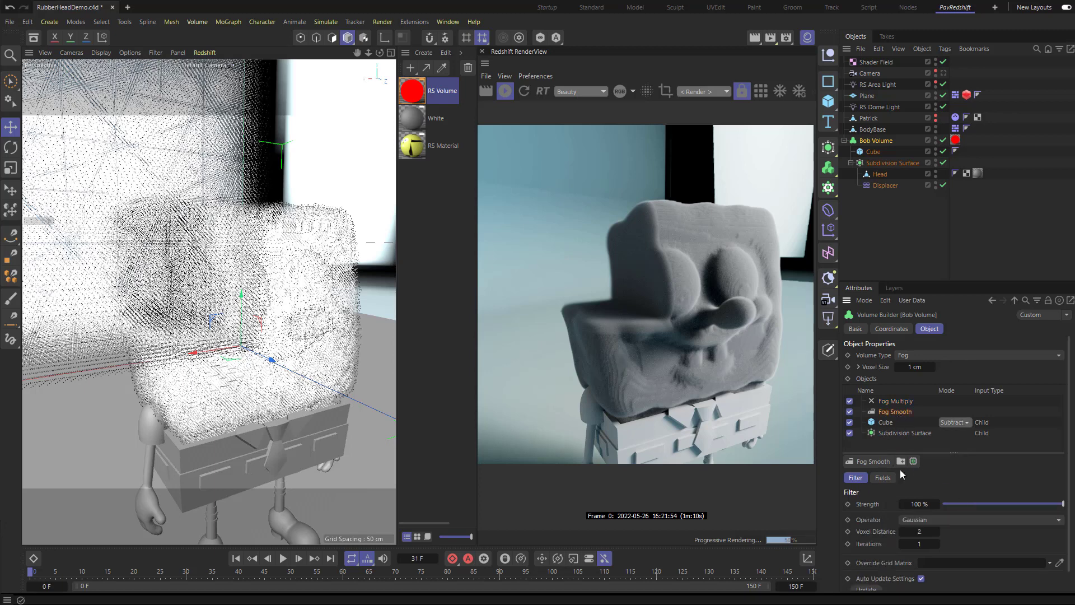
{"action": "left_click", "coordinate": [898, 401]}
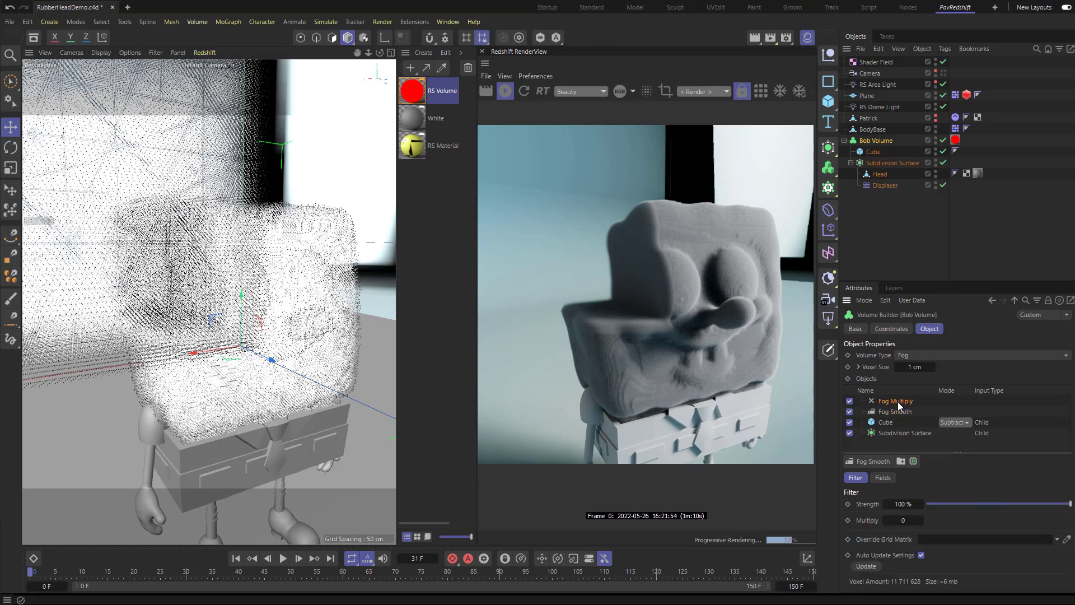
{"action": "left_click", "coordinate": [882, 477]}
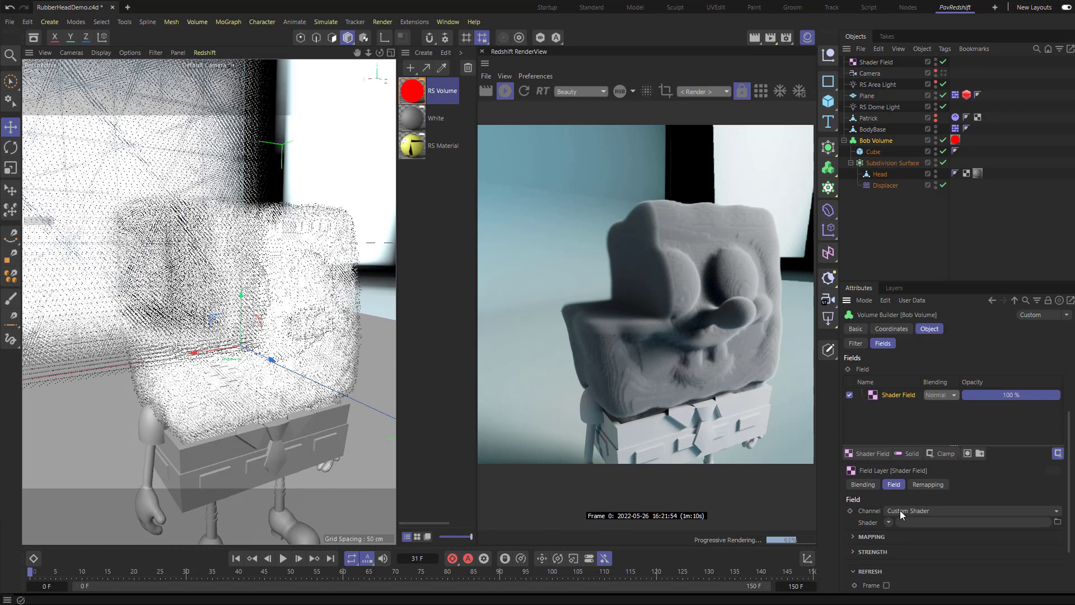
Step: Assign a Noise shader to the Shader Field layer and bring up its Noise Shader settings
{"action": "left_click", "coordinate": [889, 522]}
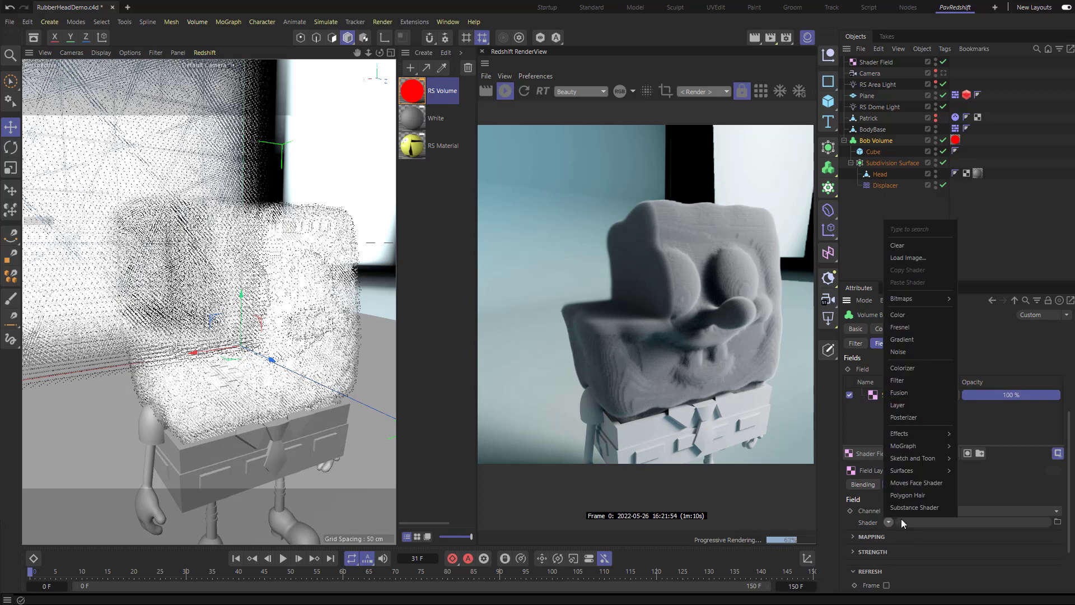
{"action": "mouse_move", "coordinate": [905, 300]}
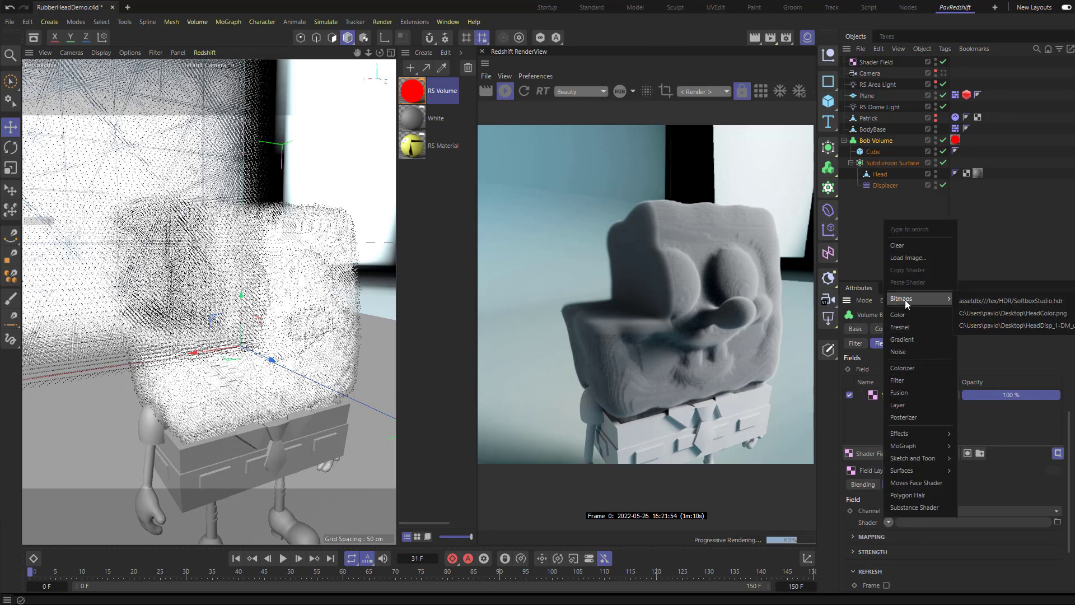
{"action": "left_click", "coordinate": [904, 350]}
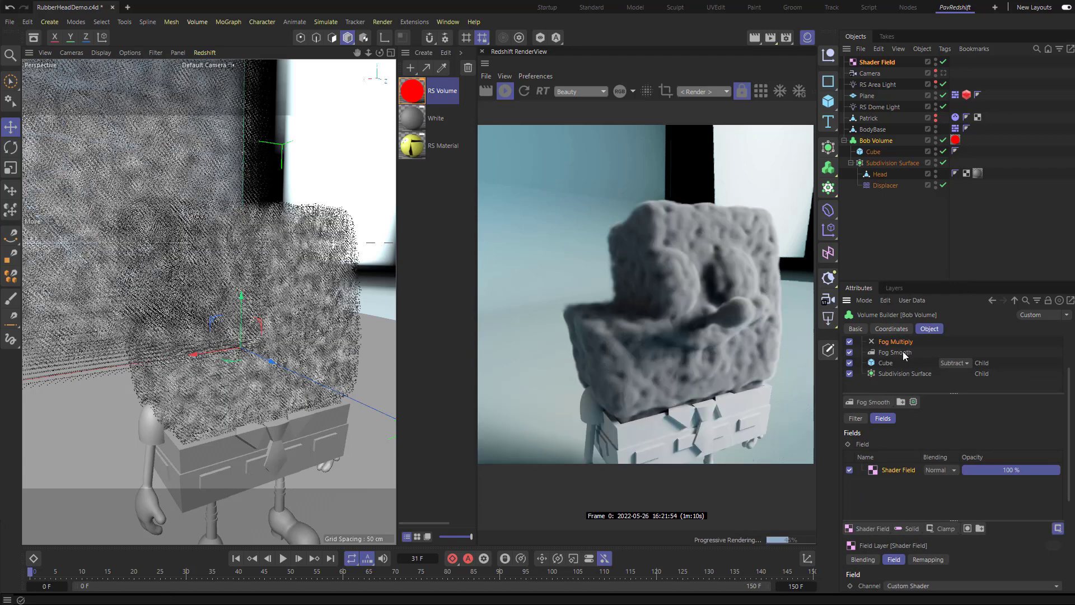
{"action": "scroll", "coordinate": [940, 500], "scroll_direction": "down", "scroll_amount": 4}
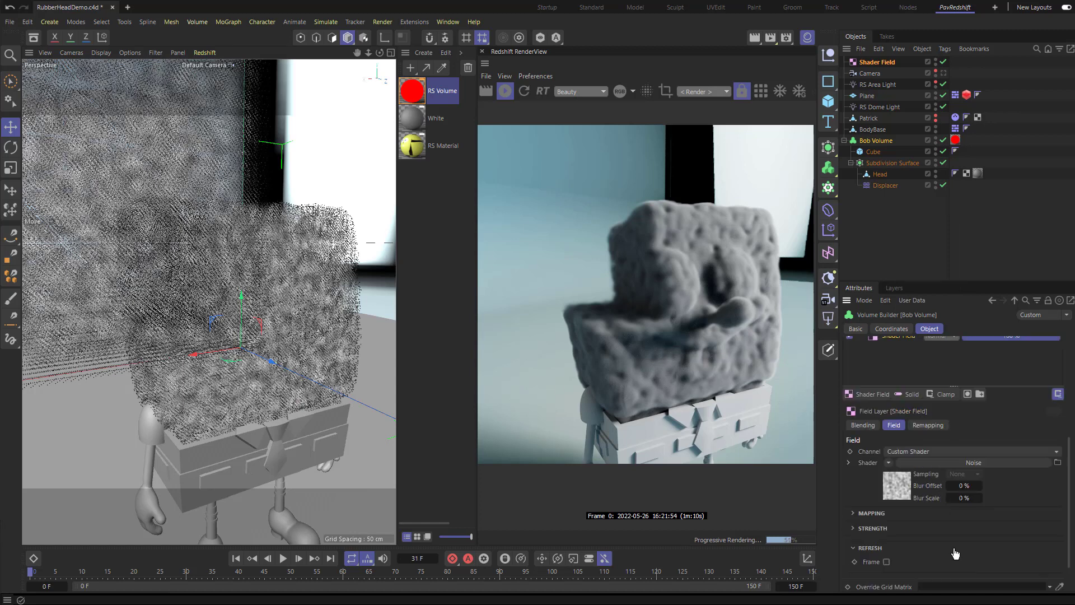
{"action": "scroll", "coordinate": [955, 553], "scroll_direction": "down", "scroll_amount": 2}
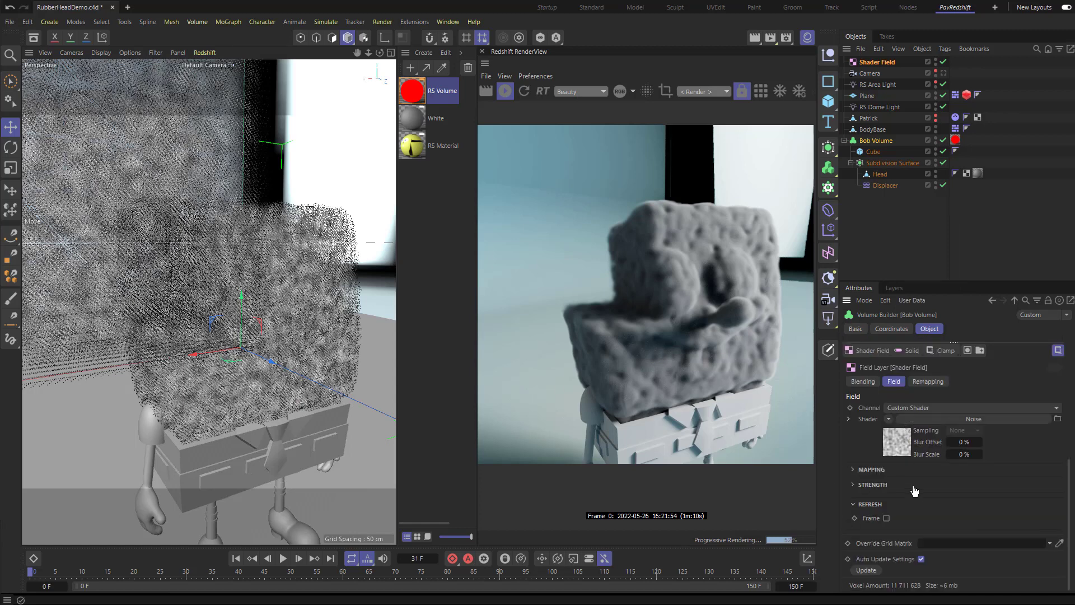
{"action": "left_click", "coordinate": [895, 441]}
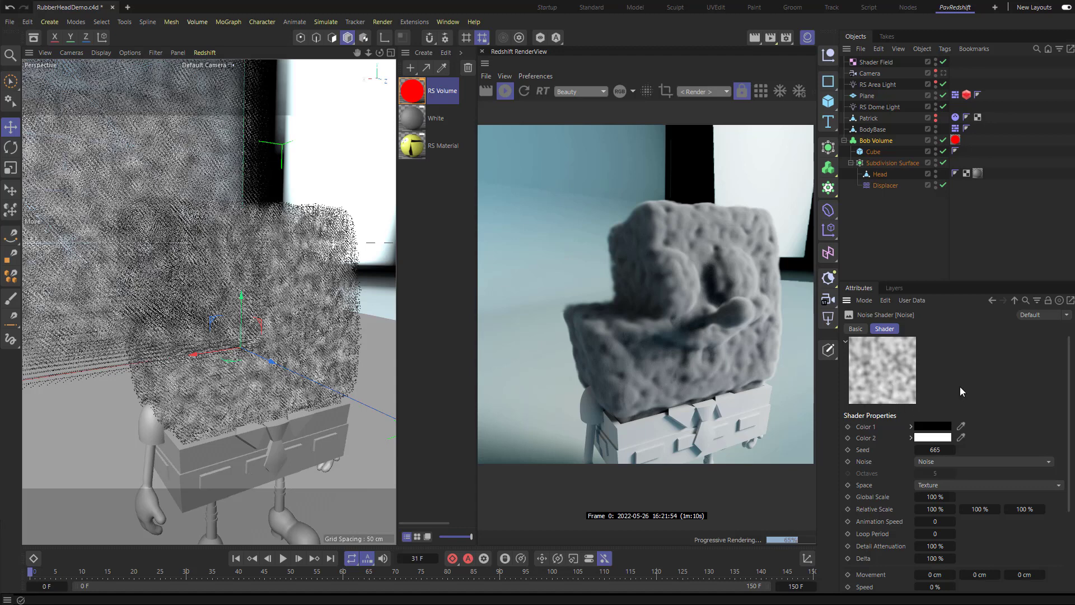
Step: Give the Noise shader 70% contrast and the Voronoi 1 noise type, then view the RS Volume material
{"action": "left_click_drag", "start_coordinate": [935, 283], "coordinate": [934, 180]}
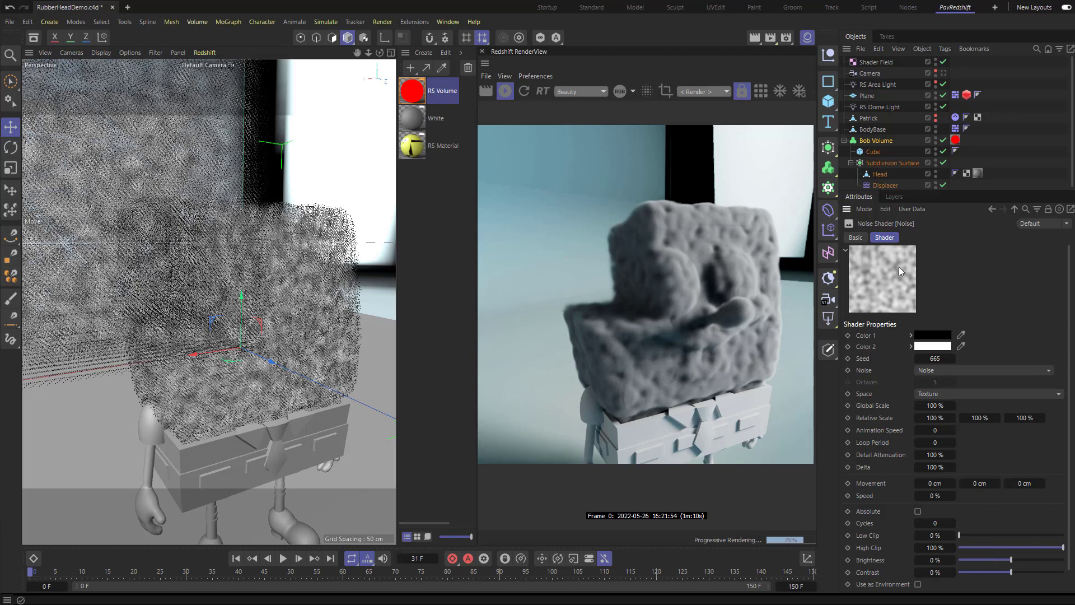
{"action": "left_click", "coordinate": [1033, 571]}
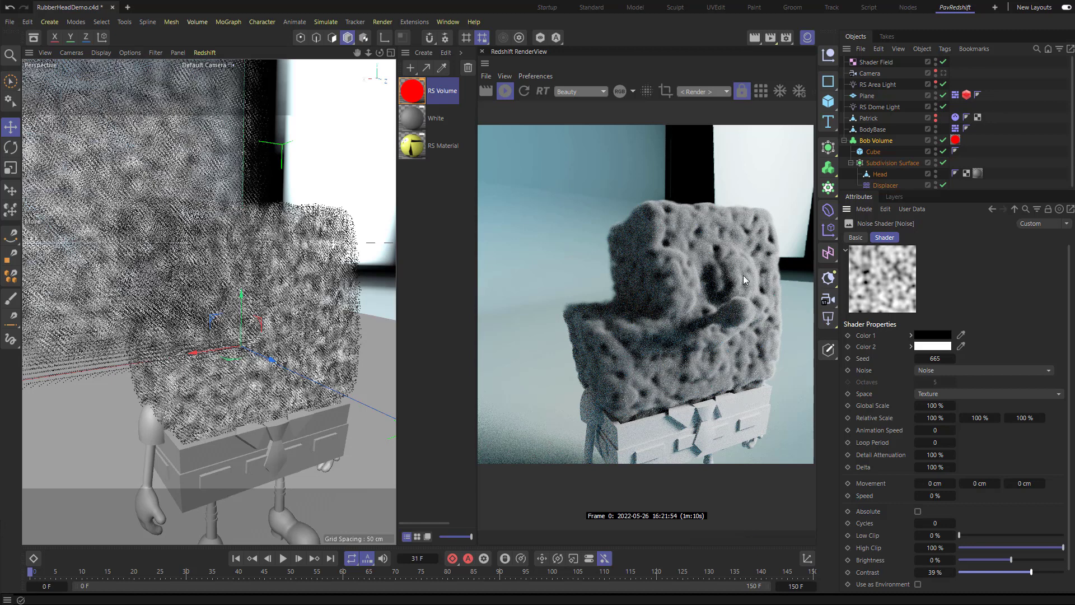
{"action": "left_click", "coordinate": [1048, 572]}
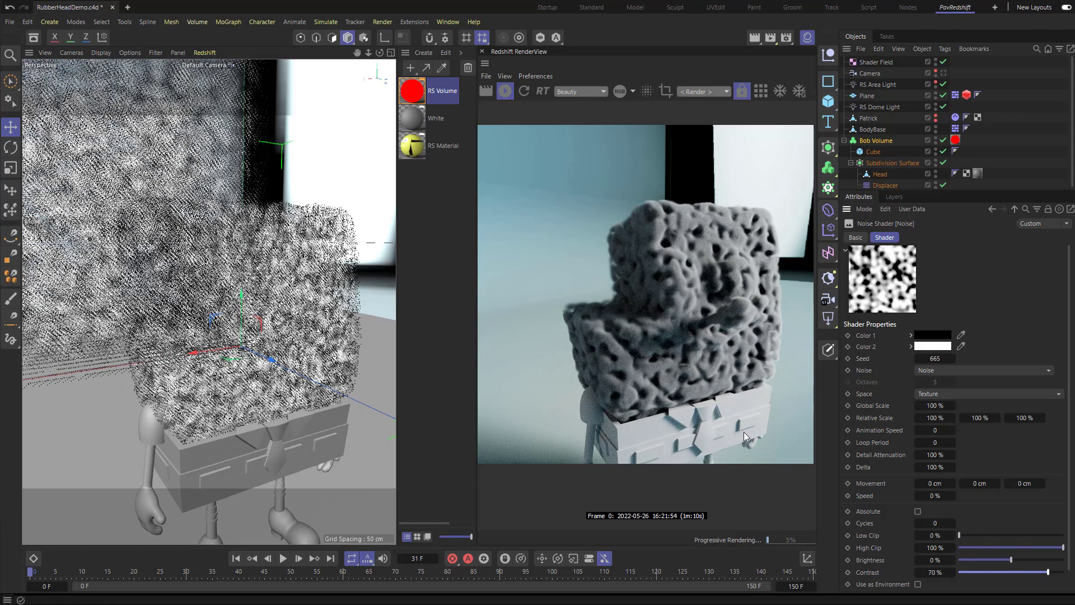
{"action": "left_click", "coordinate": [934, 370]}
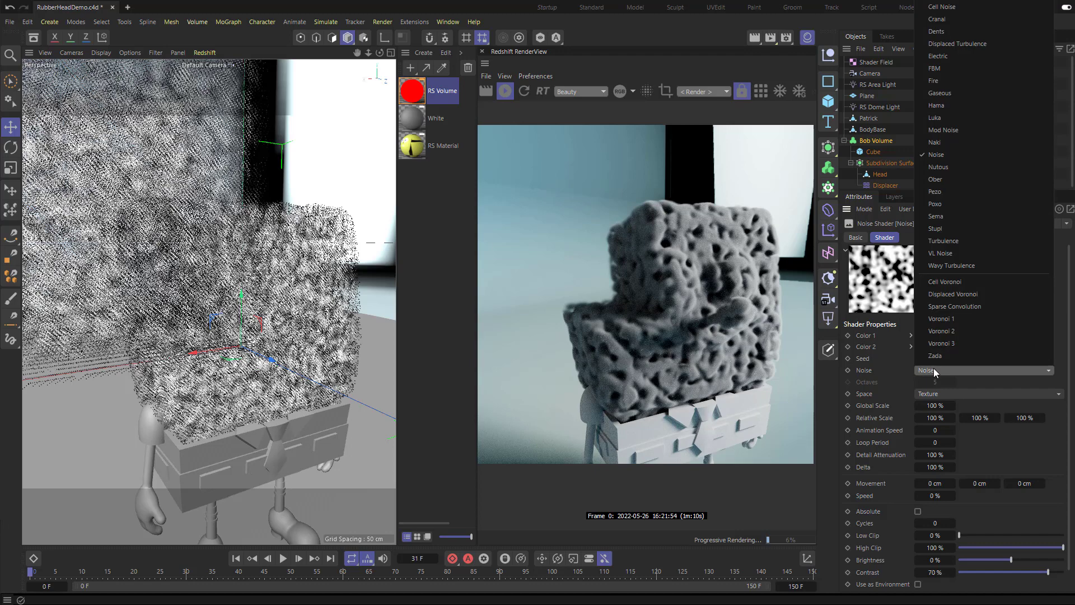
{"action": "left_click", "coordinate": [953, 319]}
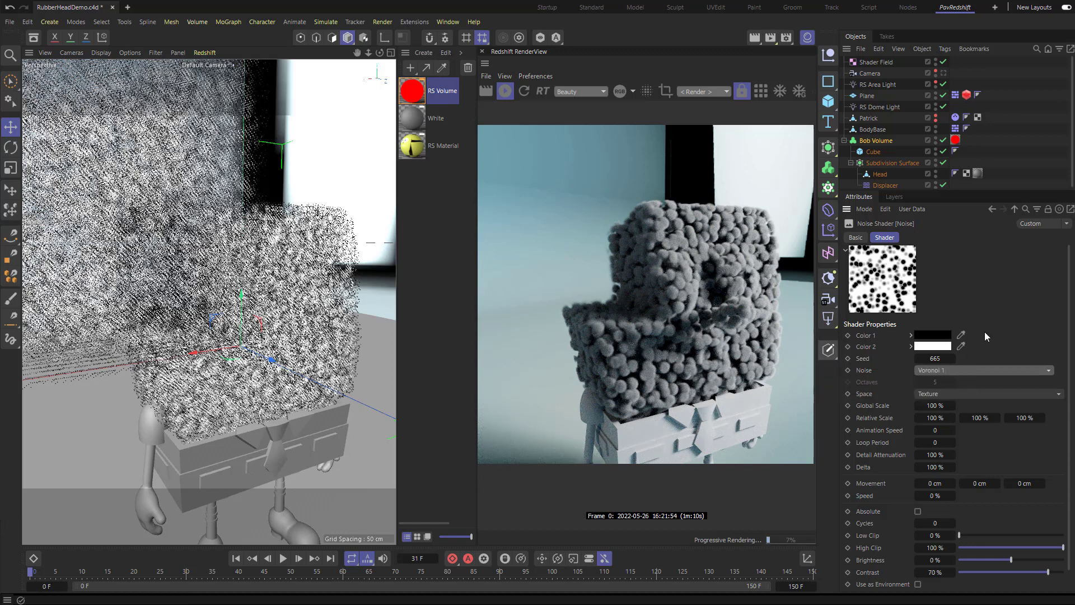
{"action": "left_click", "coordinate": [410, 94]}
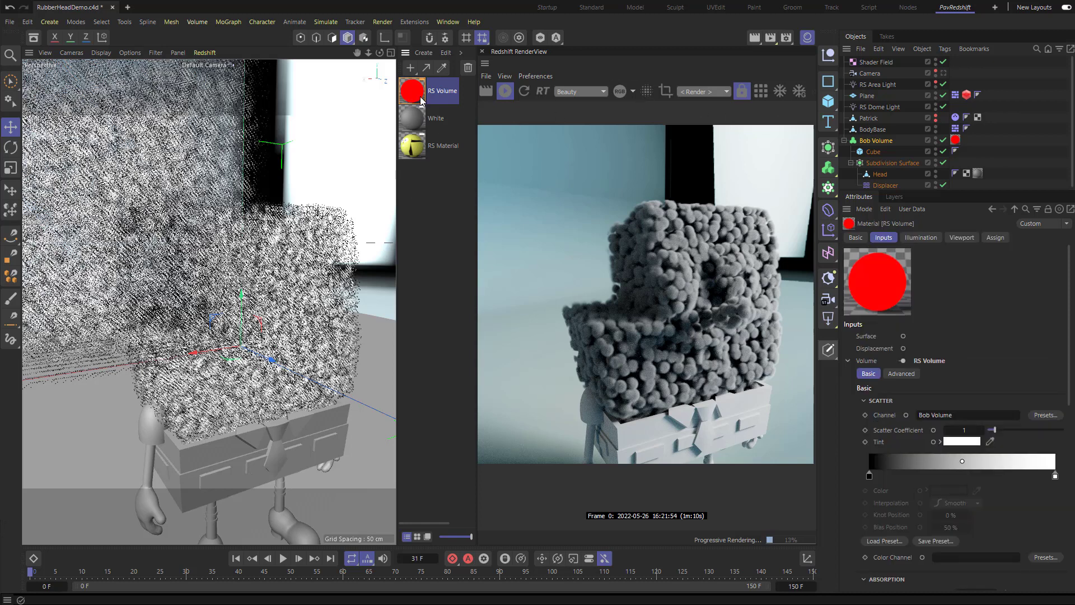
Step: Rename the Bob Volume object to 'Volume Builder'
{"action": "left_click", "coordinate": [874, 142]}
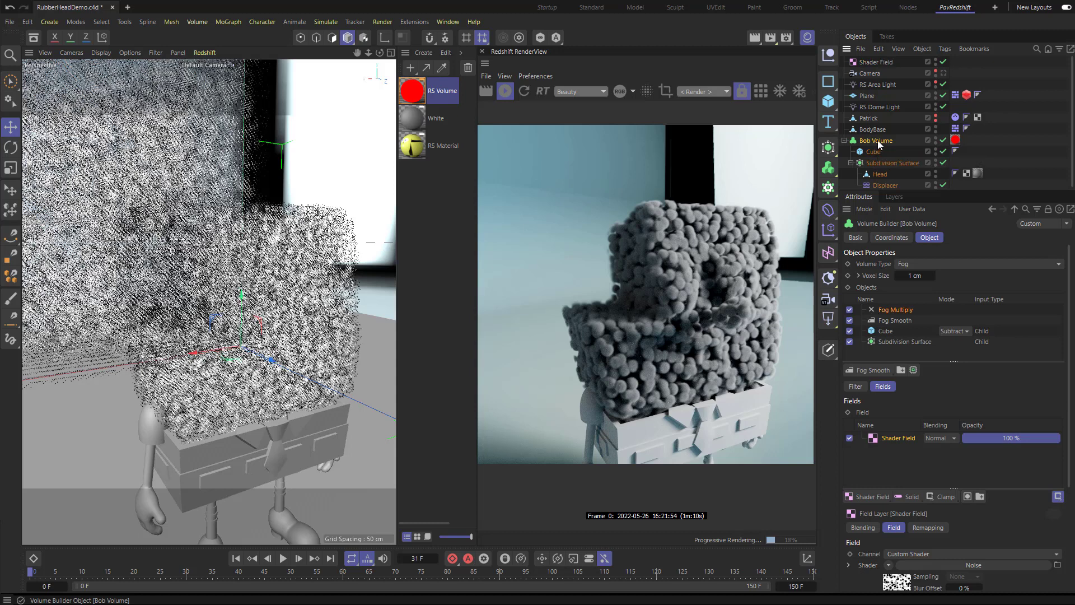
{"action": "double_click", "coordinate": [881, 141]}
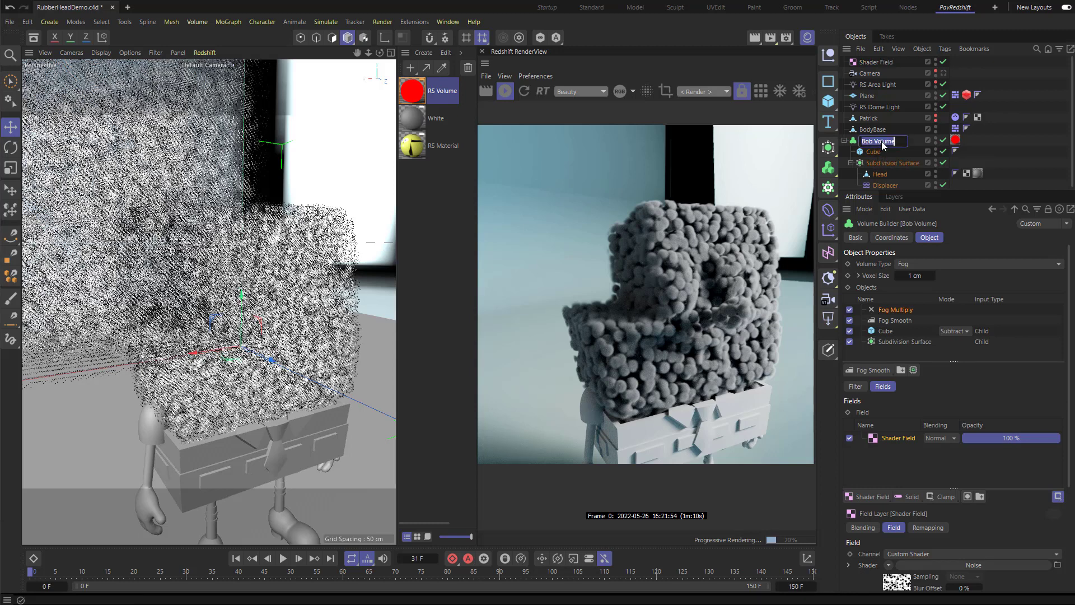
{"action": "type", "text": "Volume Builder"}
{"action": "key", "text": "Return"}
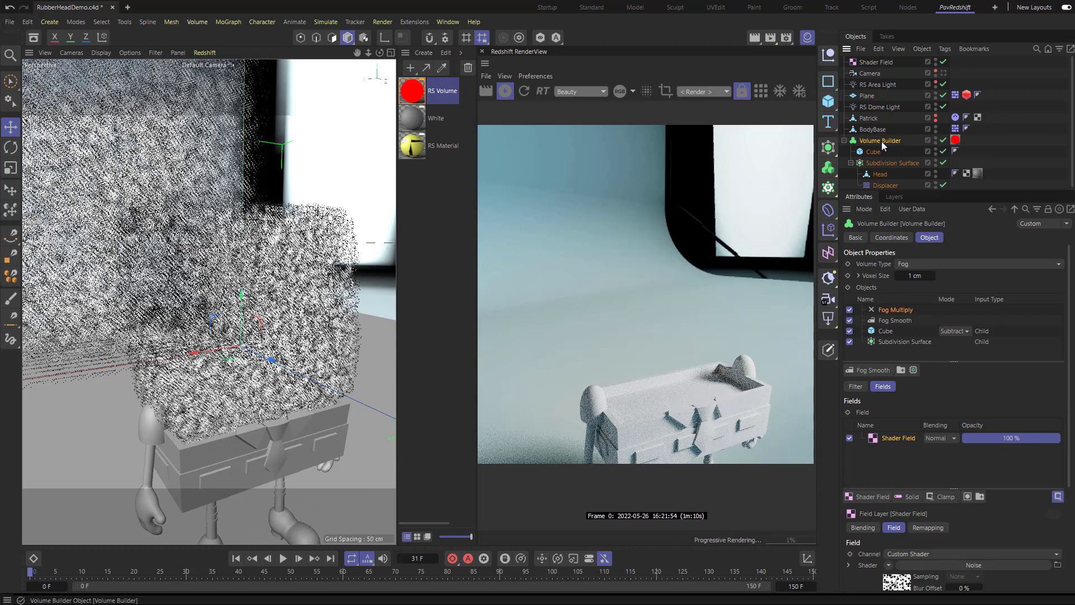
Step: Set the RS Volume material's scatter channel to the Volume Builder preset
{"action": "left_click", "coordinate": [417, 95]}
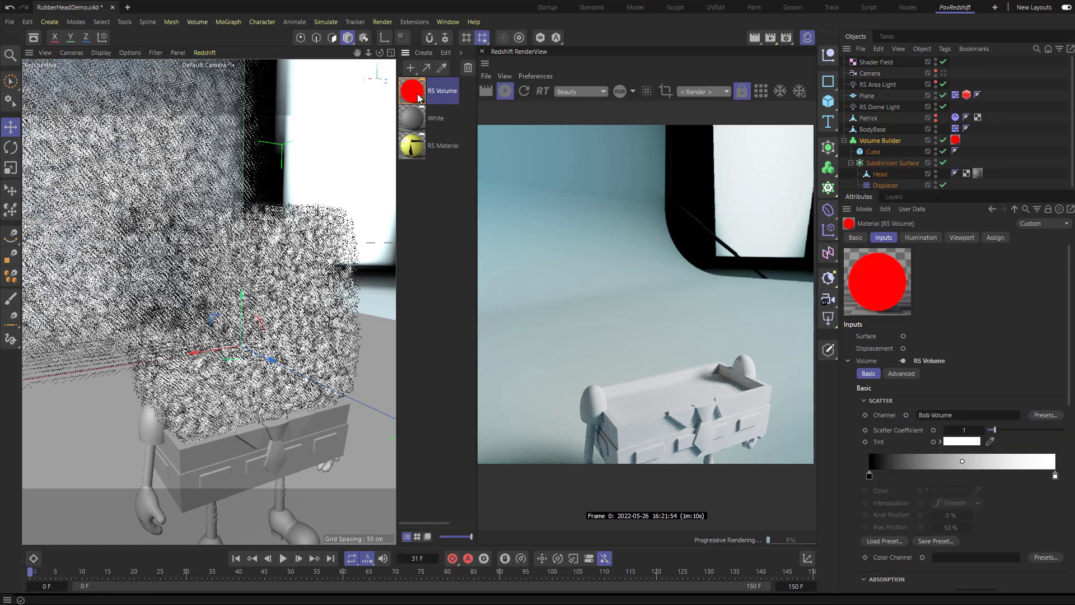
{"action": "left_click", "coordinate": [1044, 416]}
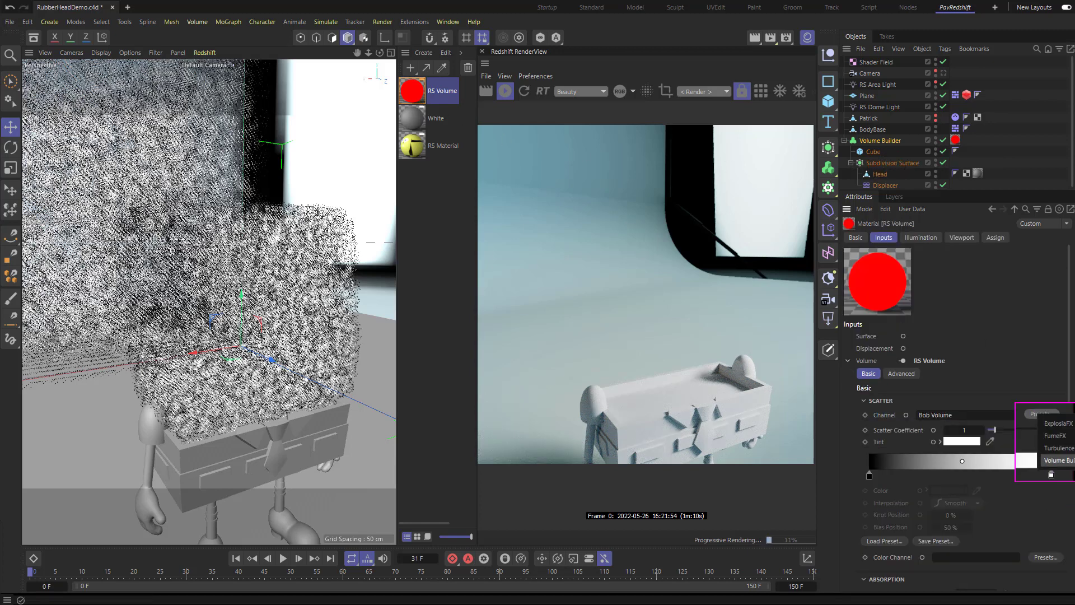
{"action": "left_click", "coordinate": [1030, 422]}
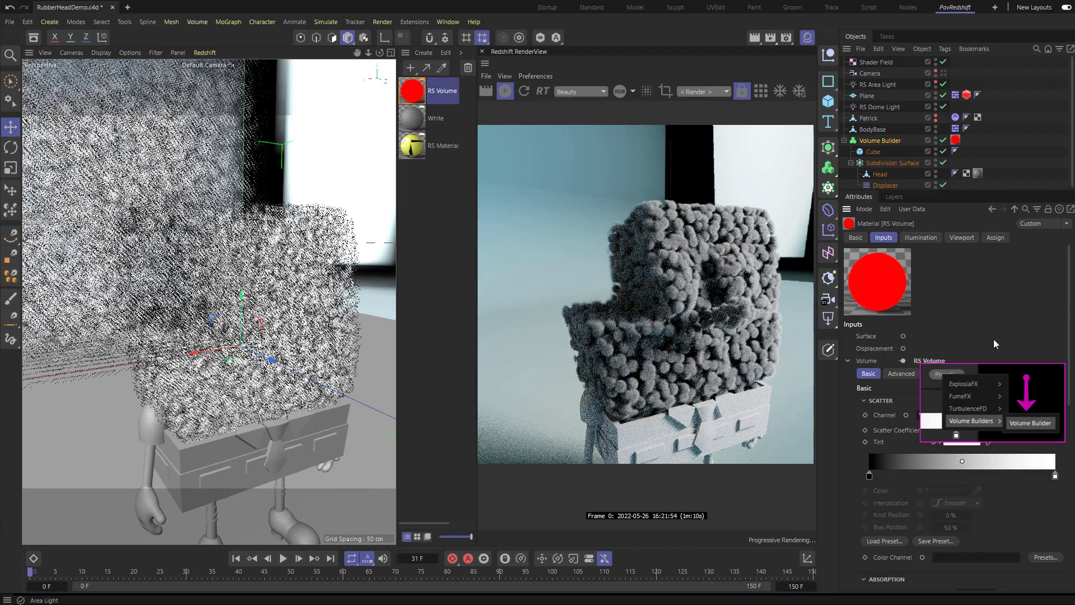